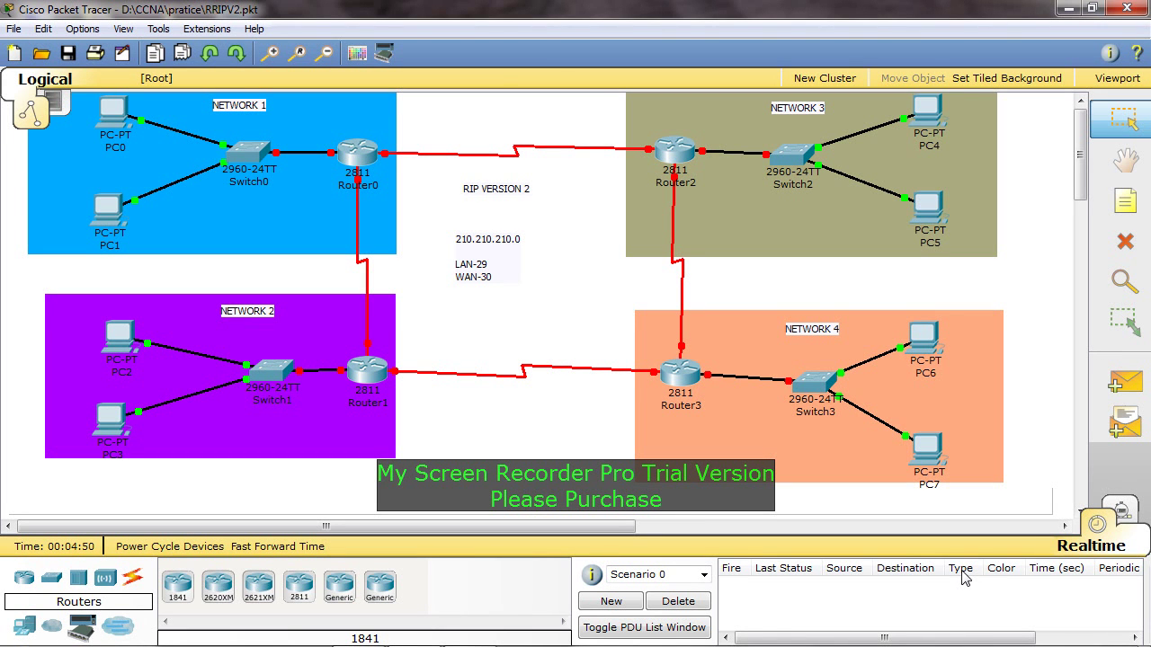
- Add subnet labels 0 and 8 beside the Network 1 and Network 2 links
left_click_drag(446, 233, 538, 274)
left_click(515, 289)
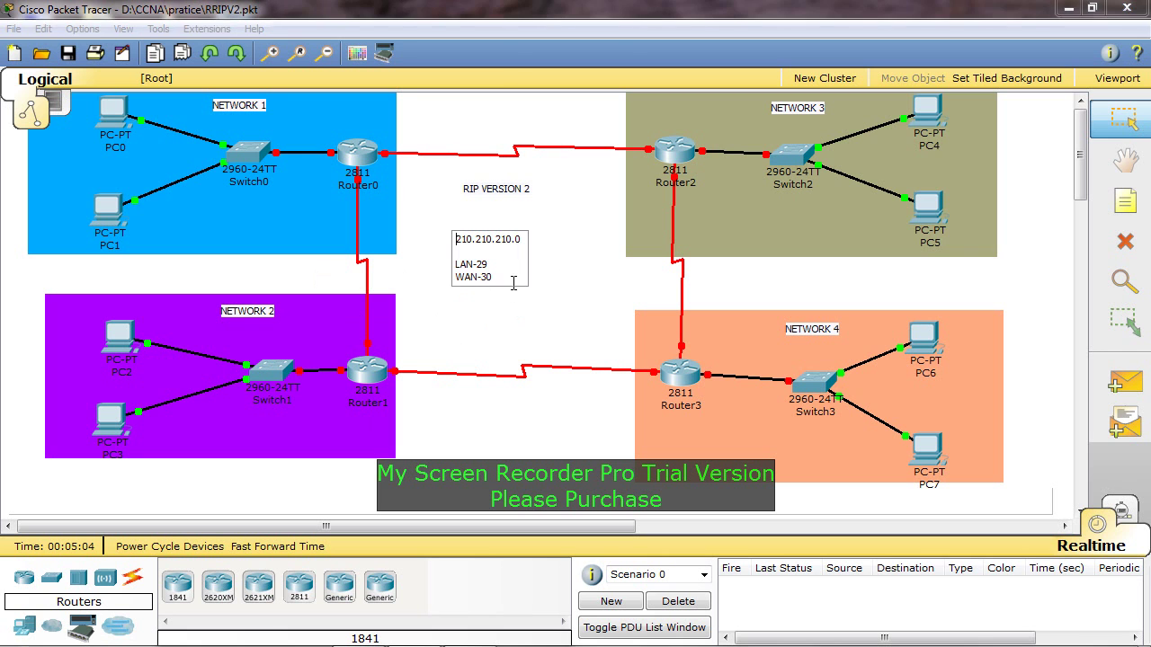
left_click(529, 322)
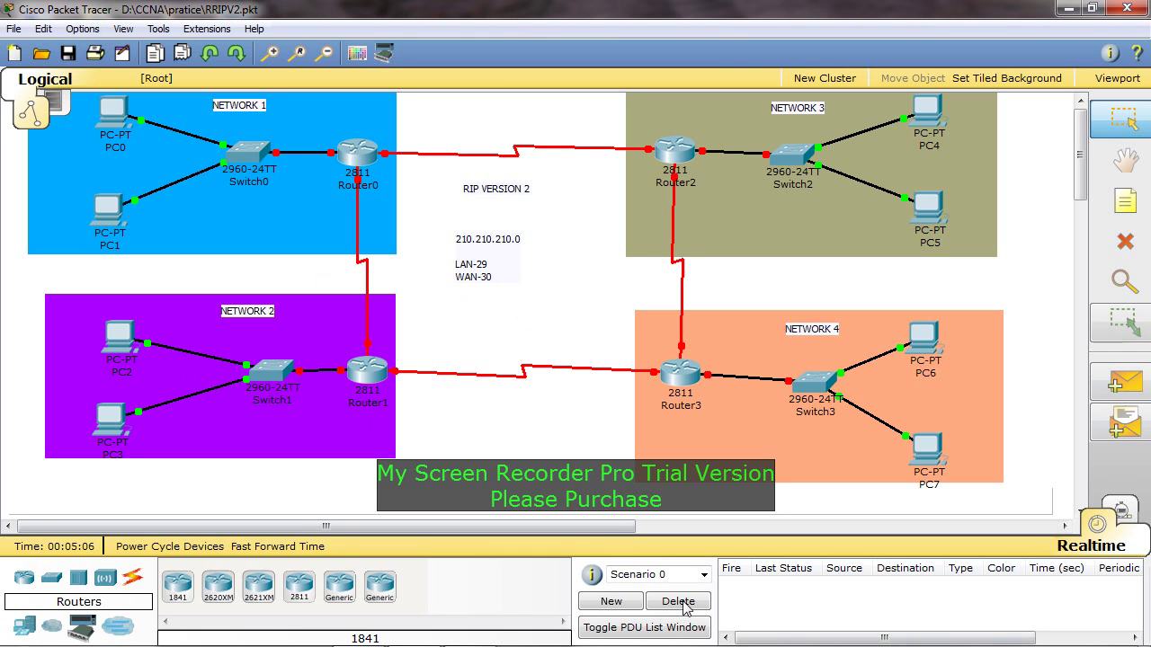
left_click(1123, 203)
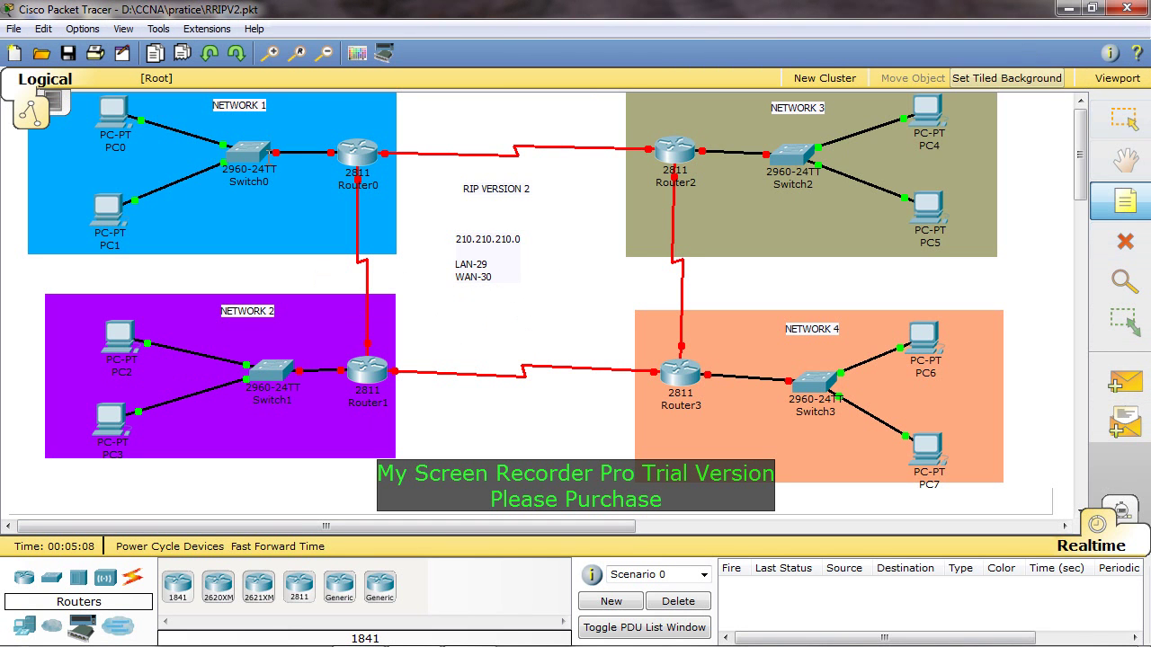
left_click(293, 132)
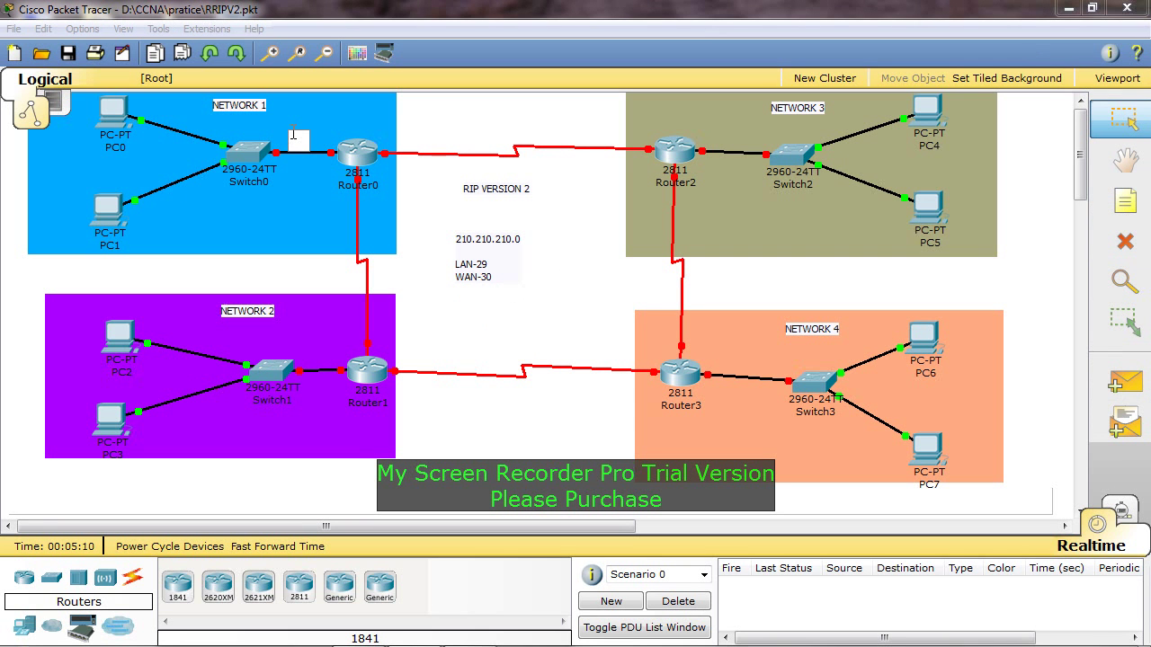
type("0")
left_click(297, 299)
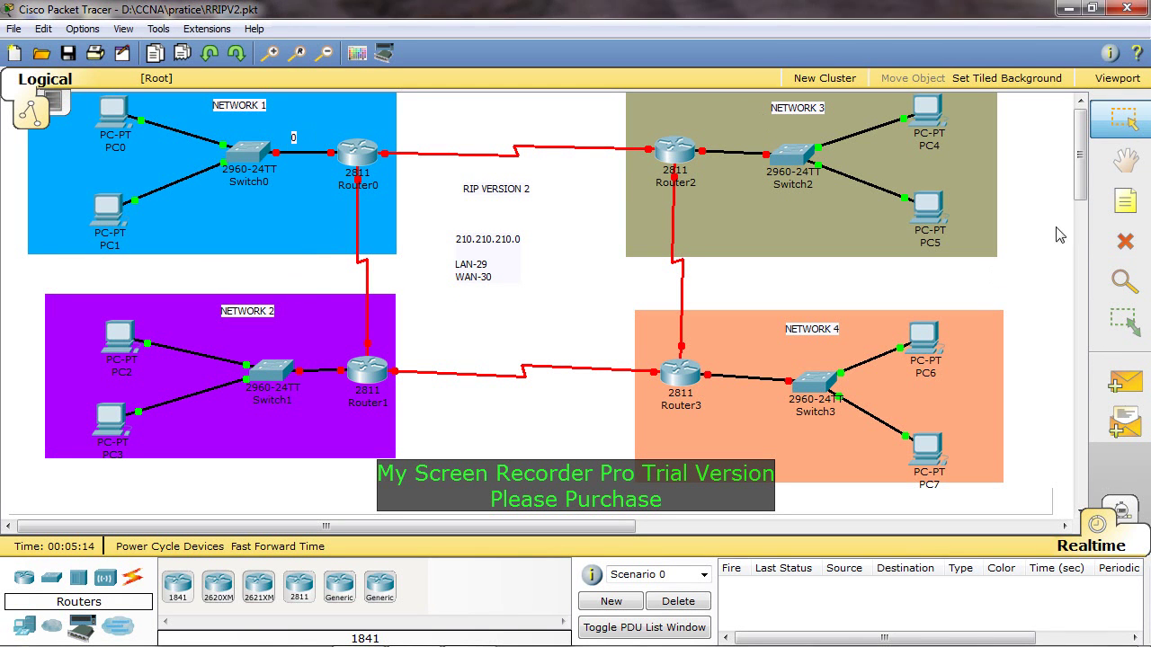
left_click(1126, 204)
left_click(311, 340)
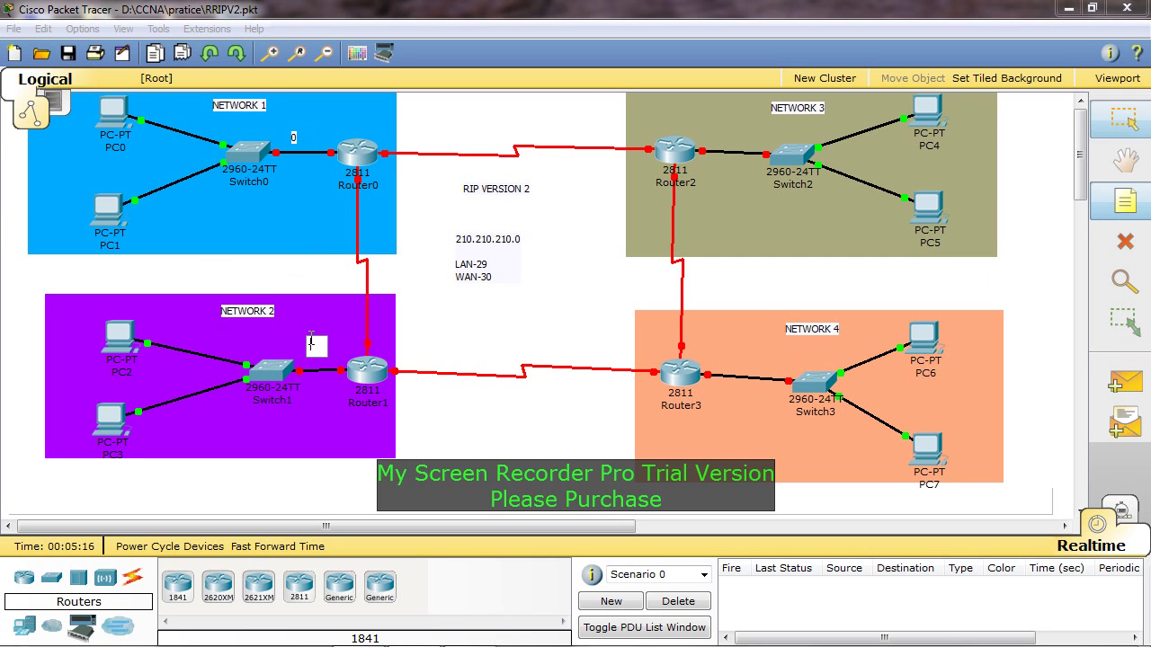
type("3")
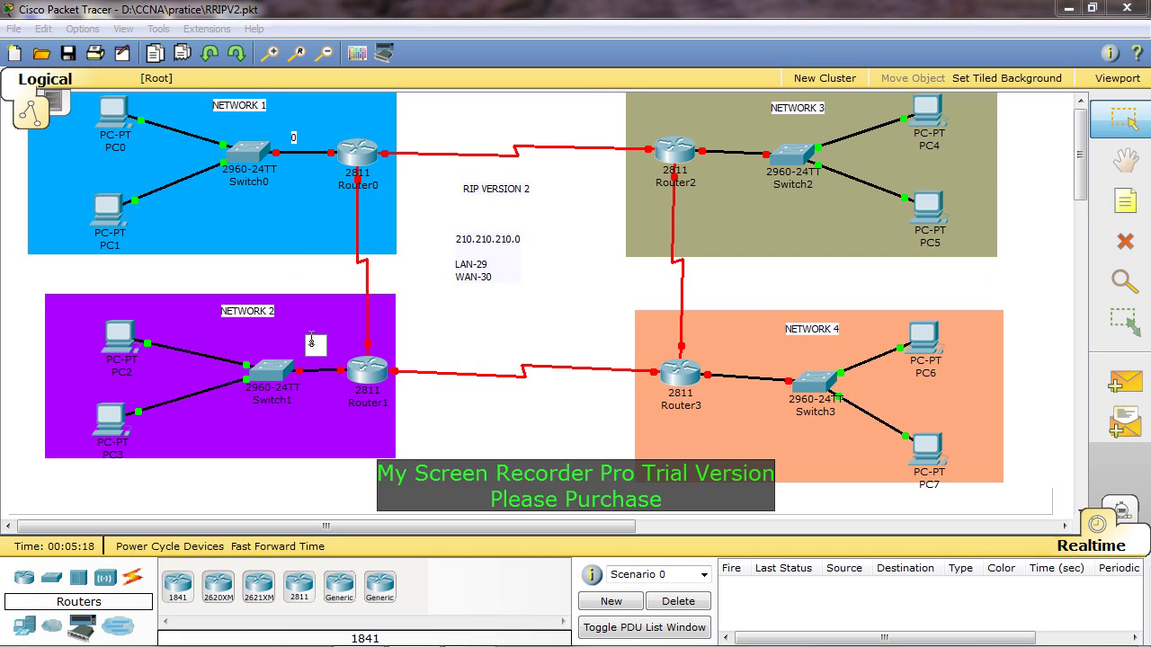
left_click(624, 307)
- Add subnet labels 16 and 24 beside the Network 3 and Network 4 links
left_click(1125, 203)
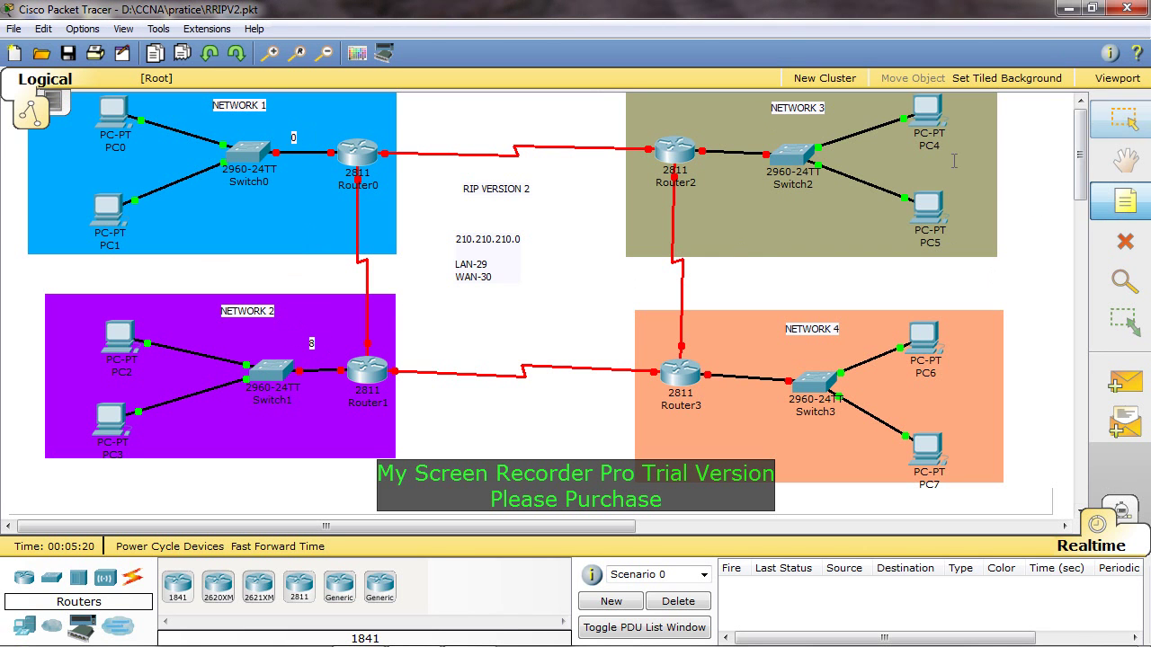
left_click(733, 131)
type("46")
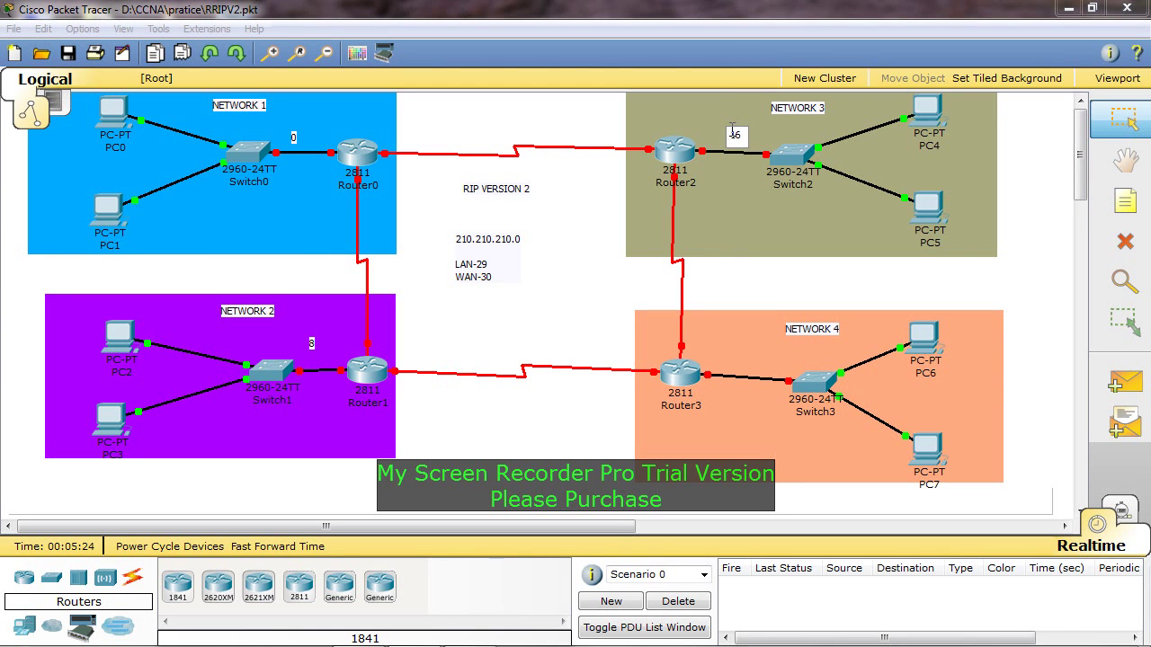
left_click(557, 300)
left_click(1126, 199)
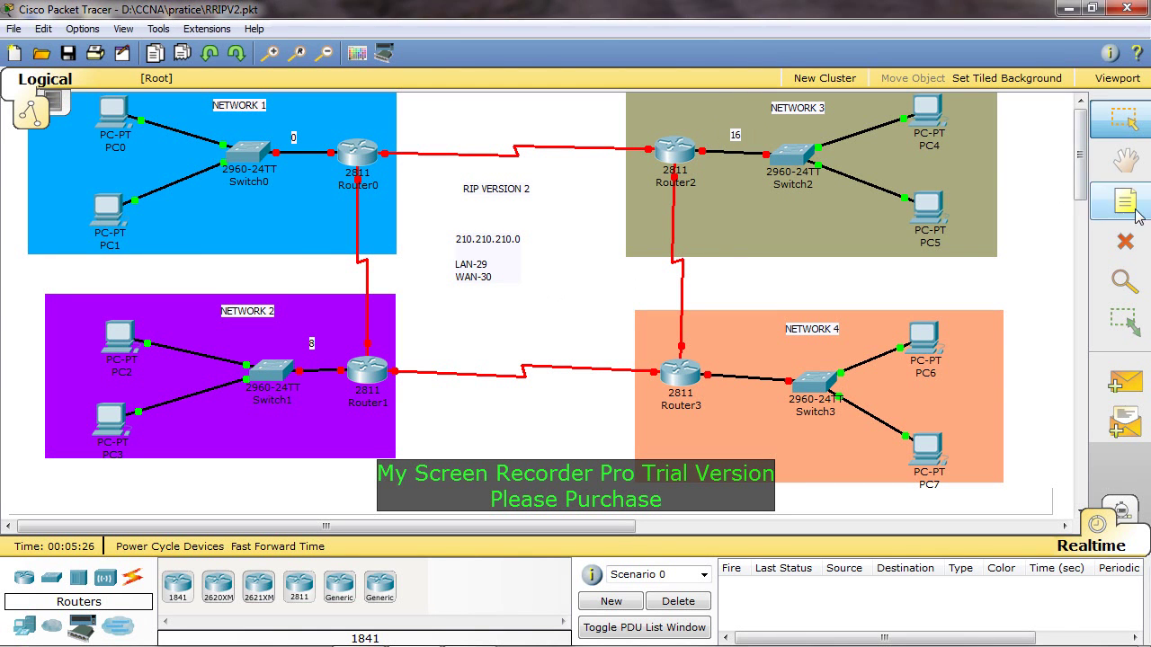
left_click(735, 353)
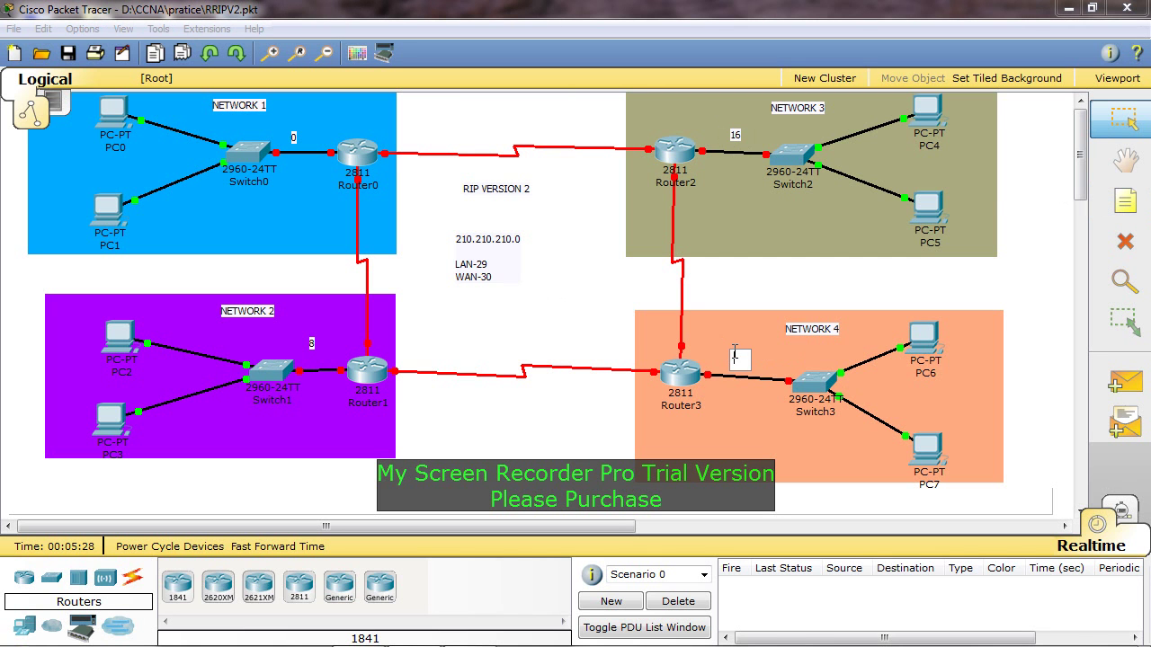
type("24")
left_click(538, 331)
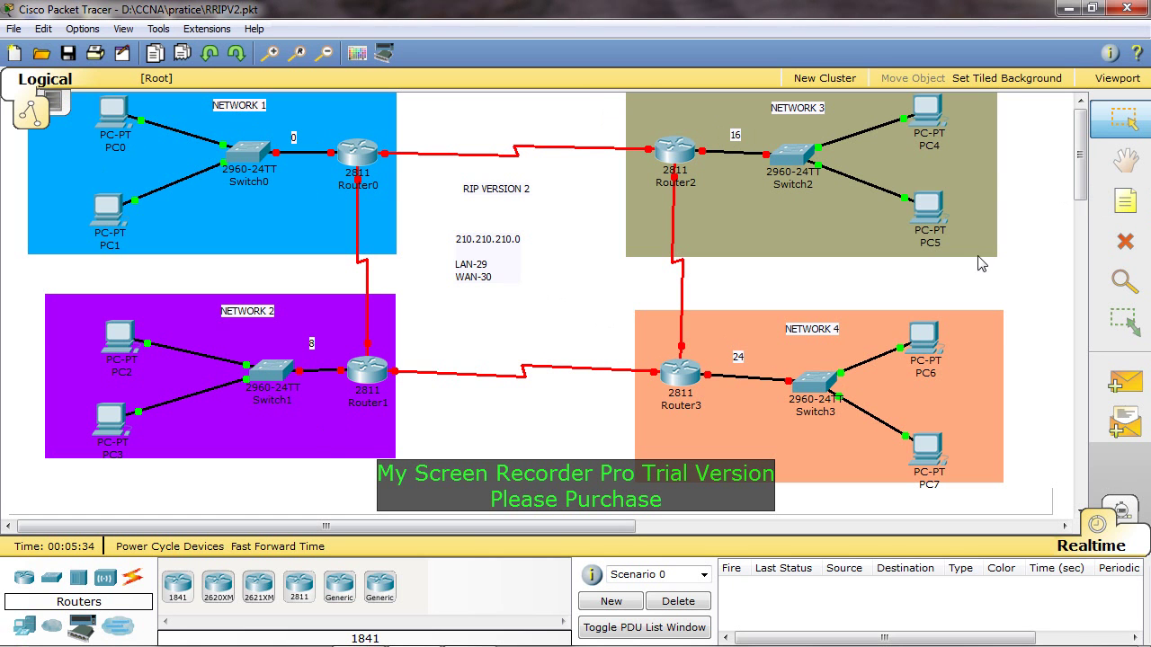
- Label the router links 32, 36 and 40, and start a note on the Router2–Router3 link
left_click(1125, 201)
left_click(479, 132)
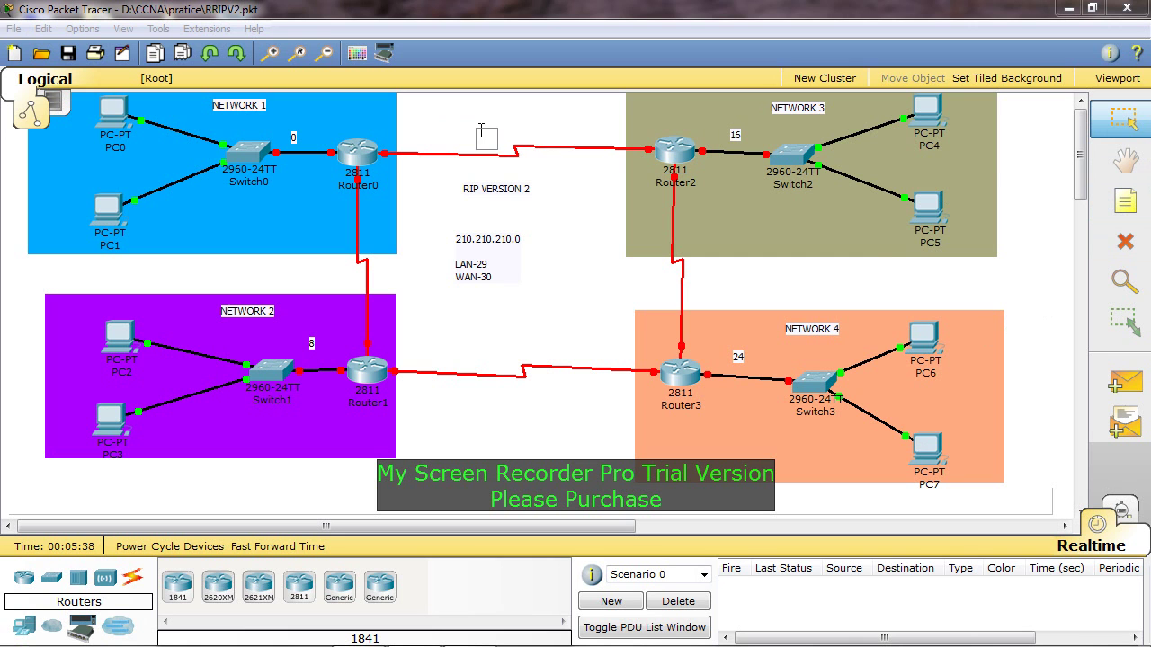
type("32")
left_click(576, 255)
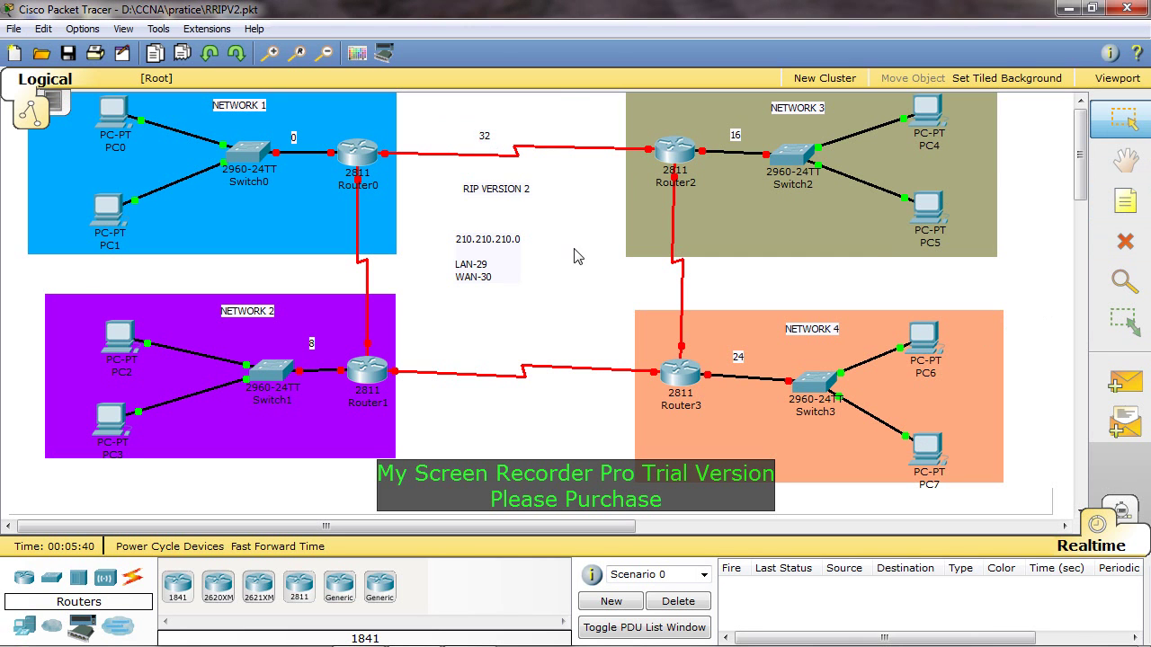
key("n")
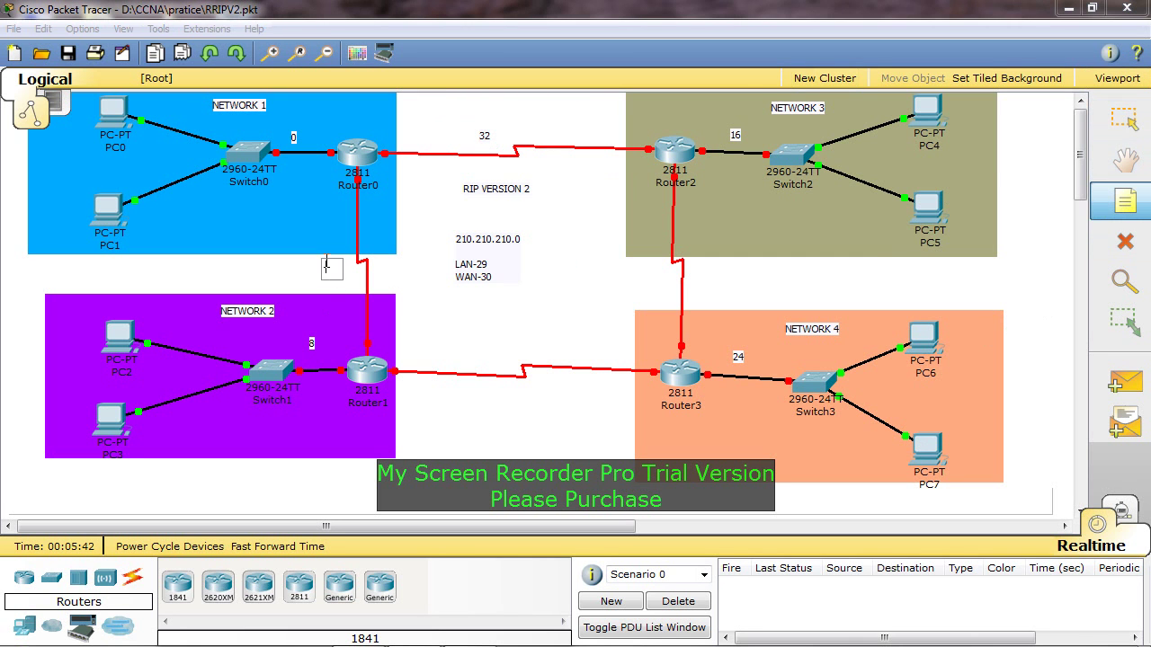
left_click(326, 264)
type("36")
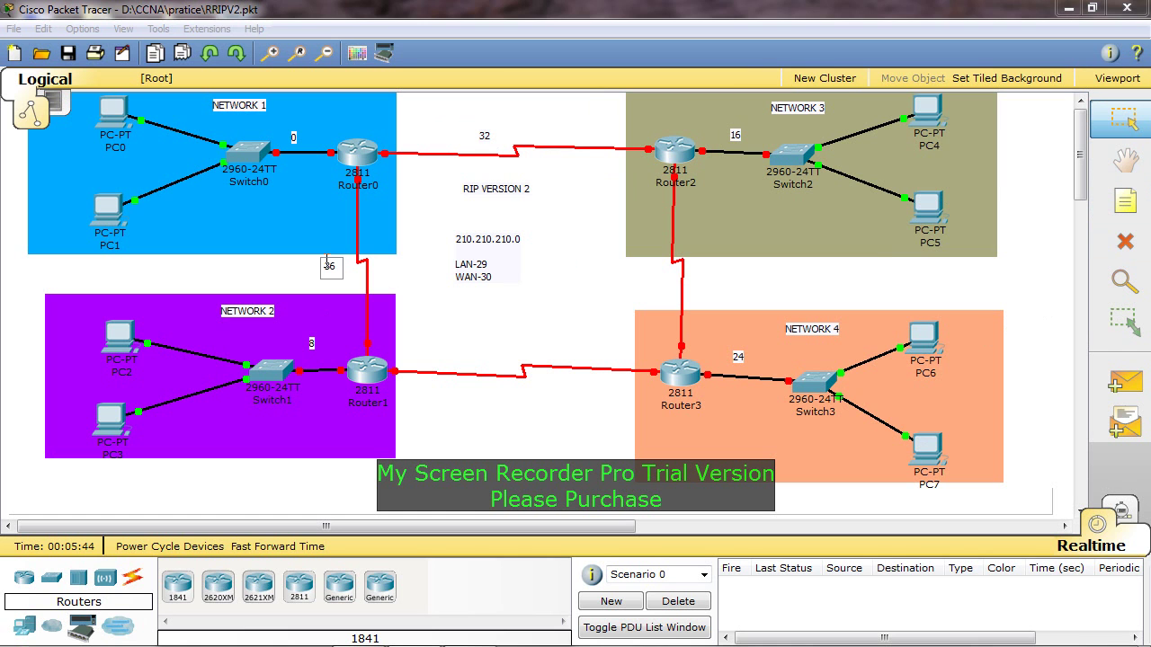
left_click(570, 304)
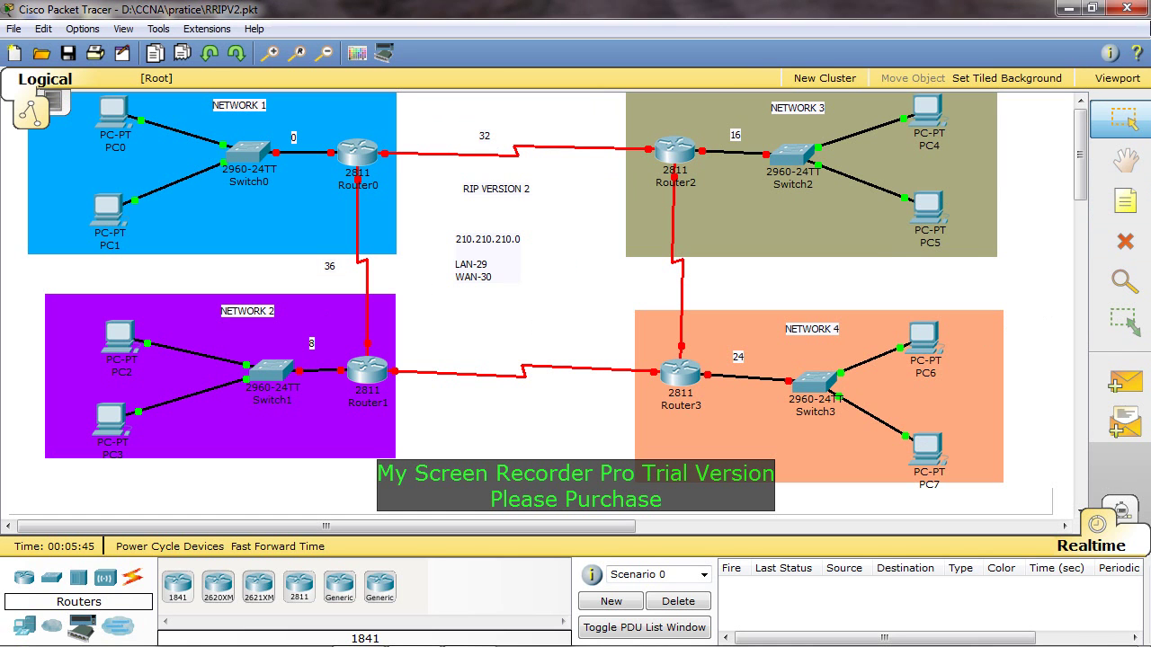
left_click(1122, 205)
left_click(513, 344)
type("40")
left_click(559, 442)
left_click(1122, 205)
left_click(701, 266)
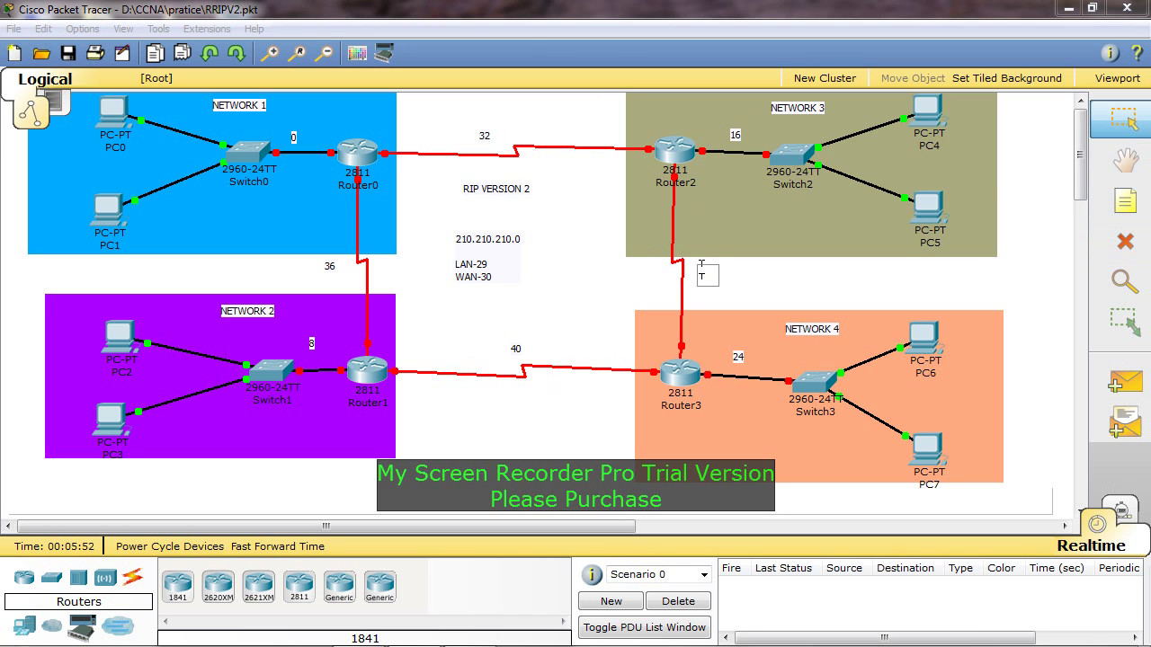
- Enter 44 as the Router2–Router3 link's subnet label and commit the note
type("44")
left_click(516, 388)
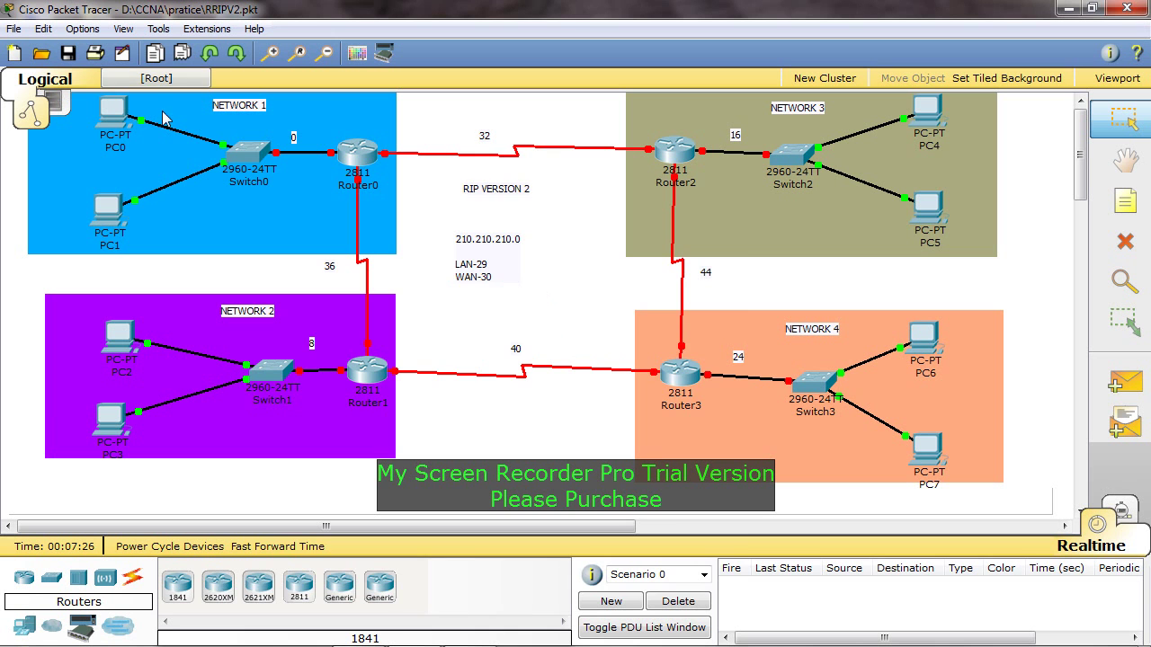
- Set PC0 to IP 210.210.210.2, mask 255.255.255.248, gateway 210.210.210.1
mouse_move(102, 127)
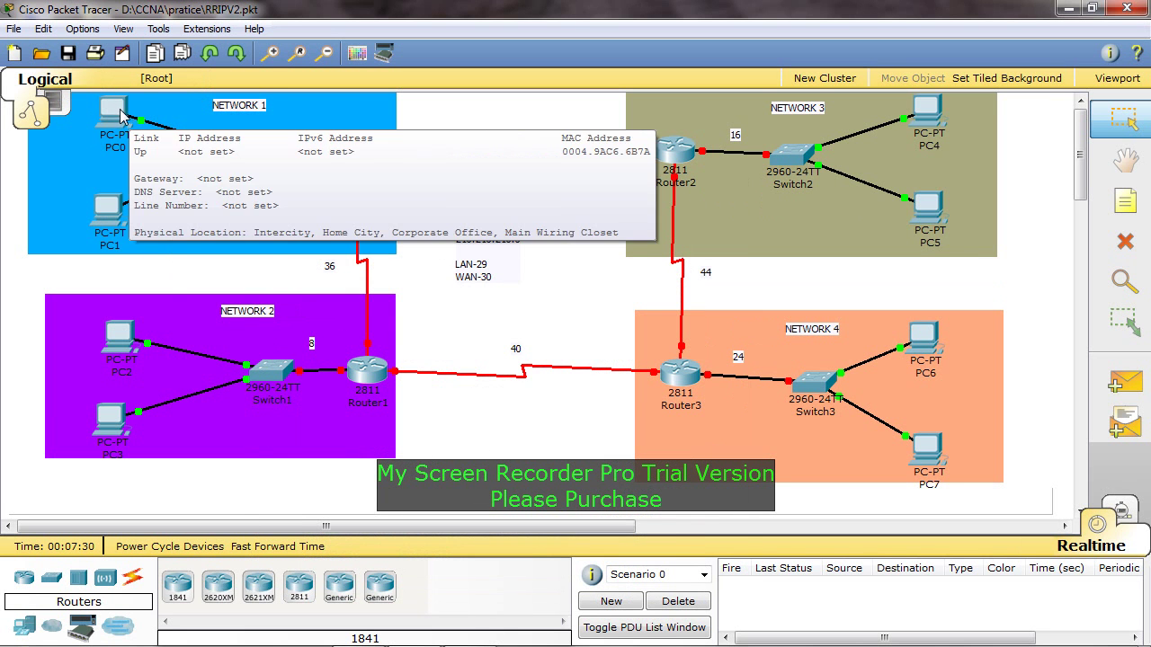
left_click(127, 120)
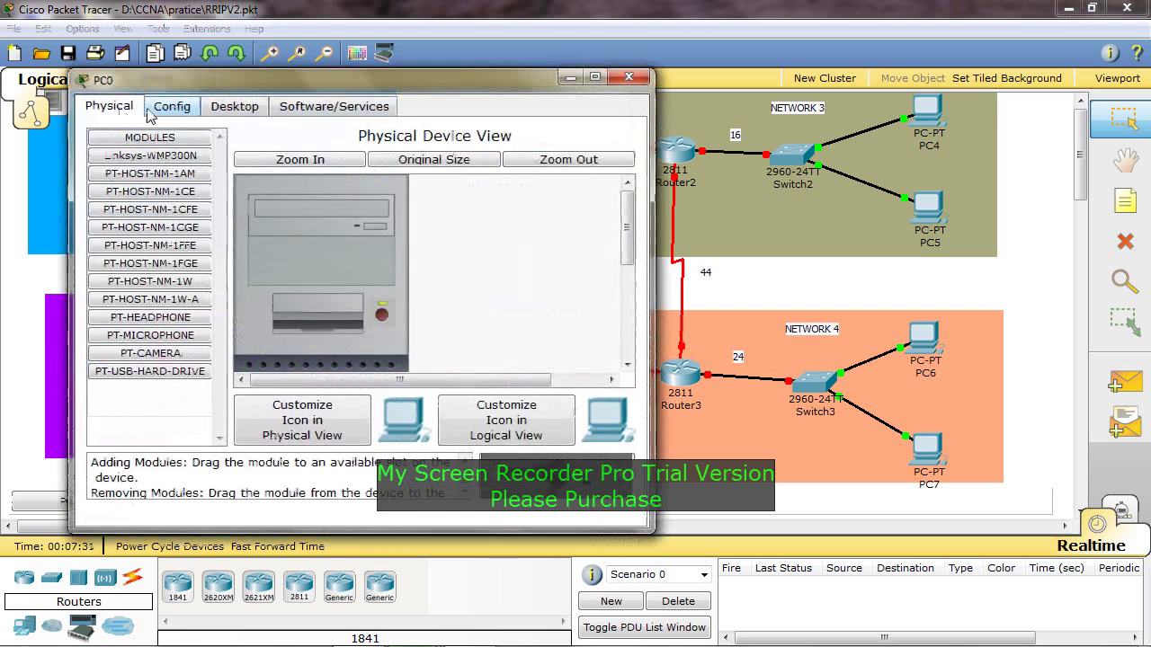
left_click(235, 106)
left_click(147, 189)
left_click(329, 267)
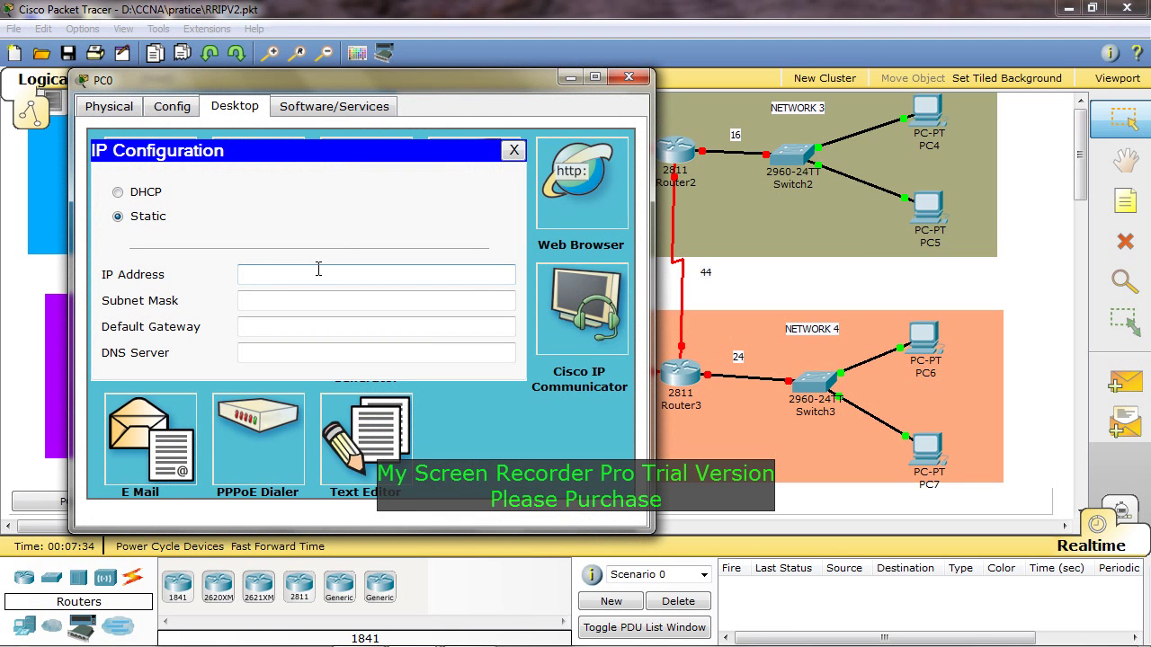
type("210.210.210.2")
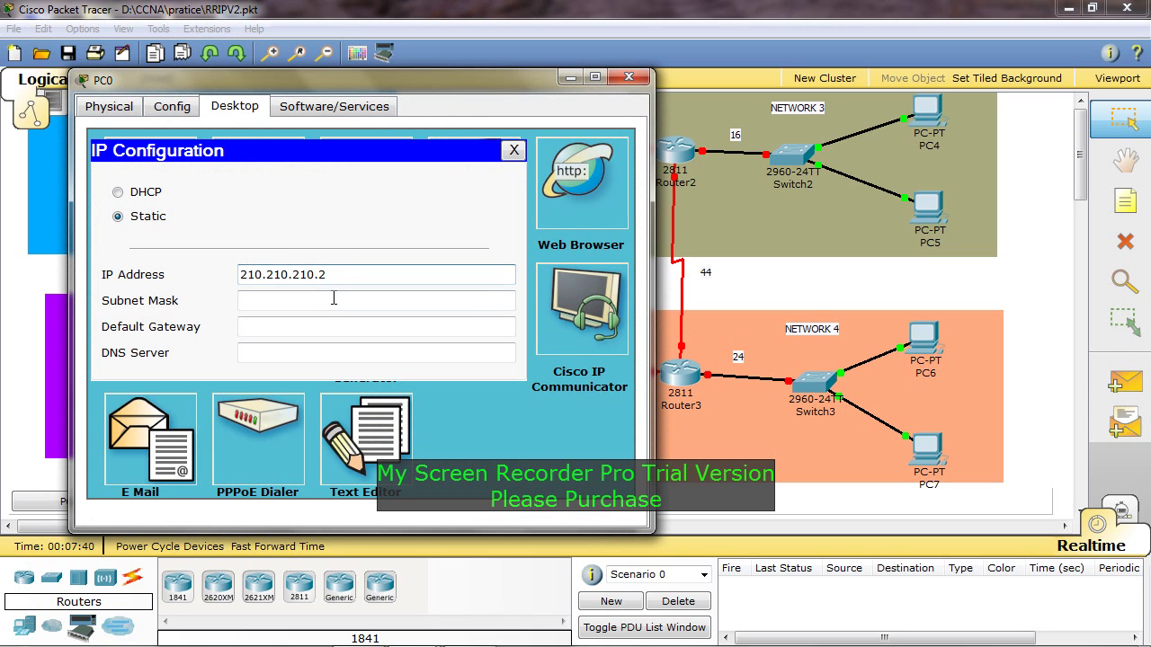
left_click(335, 301)
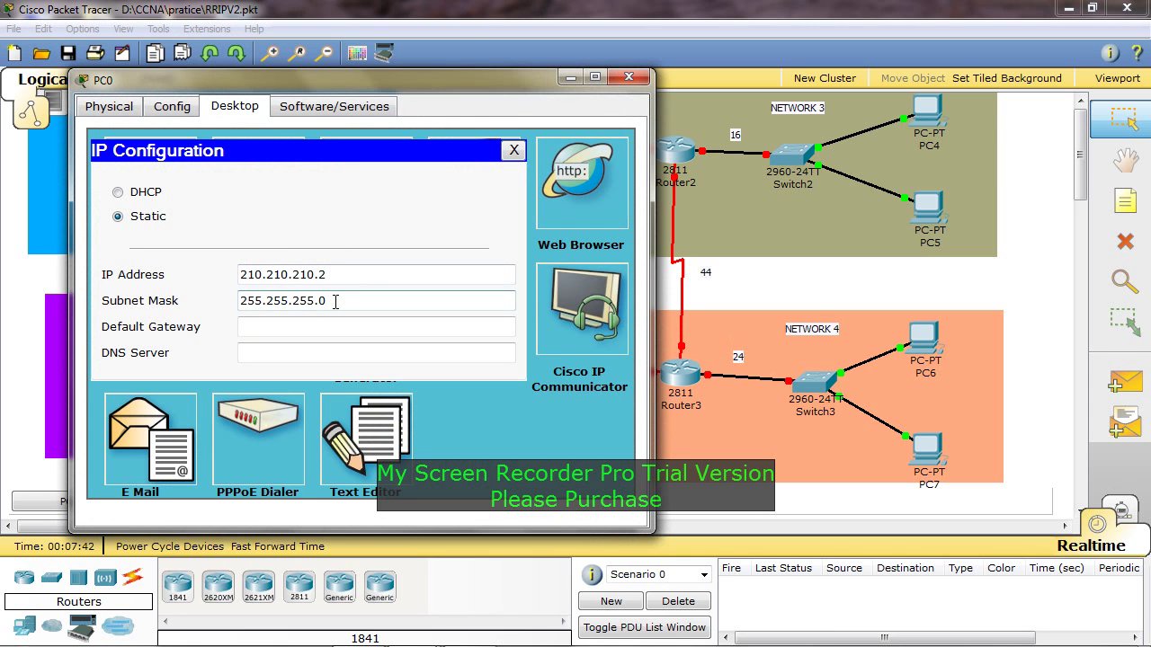
key("BackSpace")
type("248")
left_click(276, 325)
type("210.210.210.1")
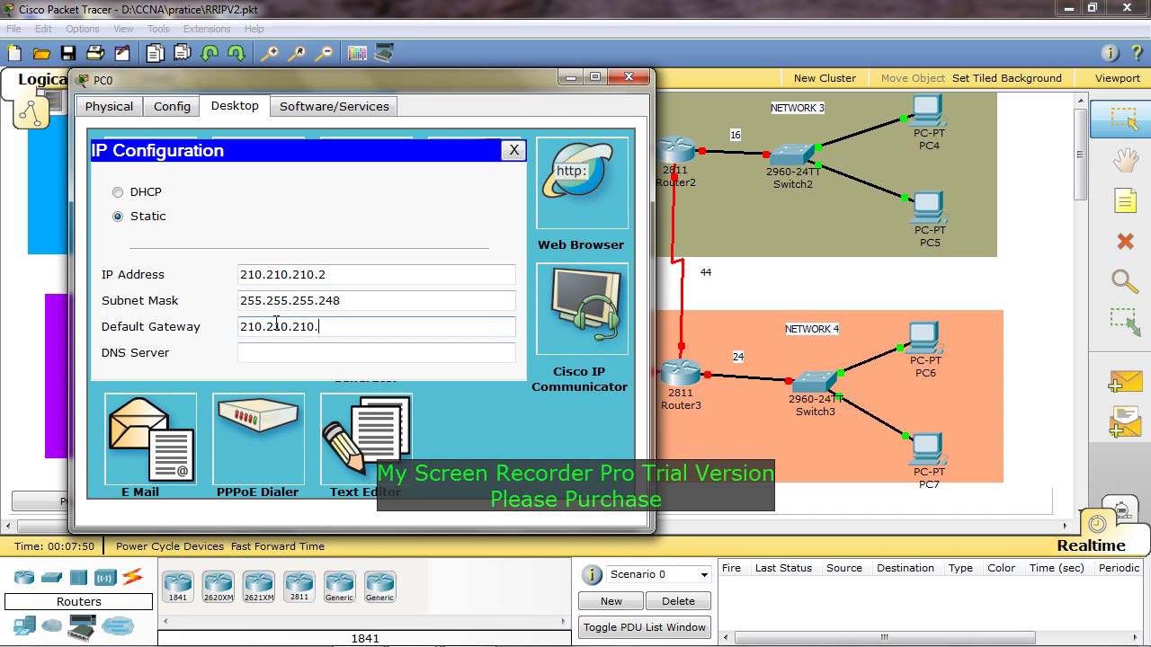
double_click(276, 324)
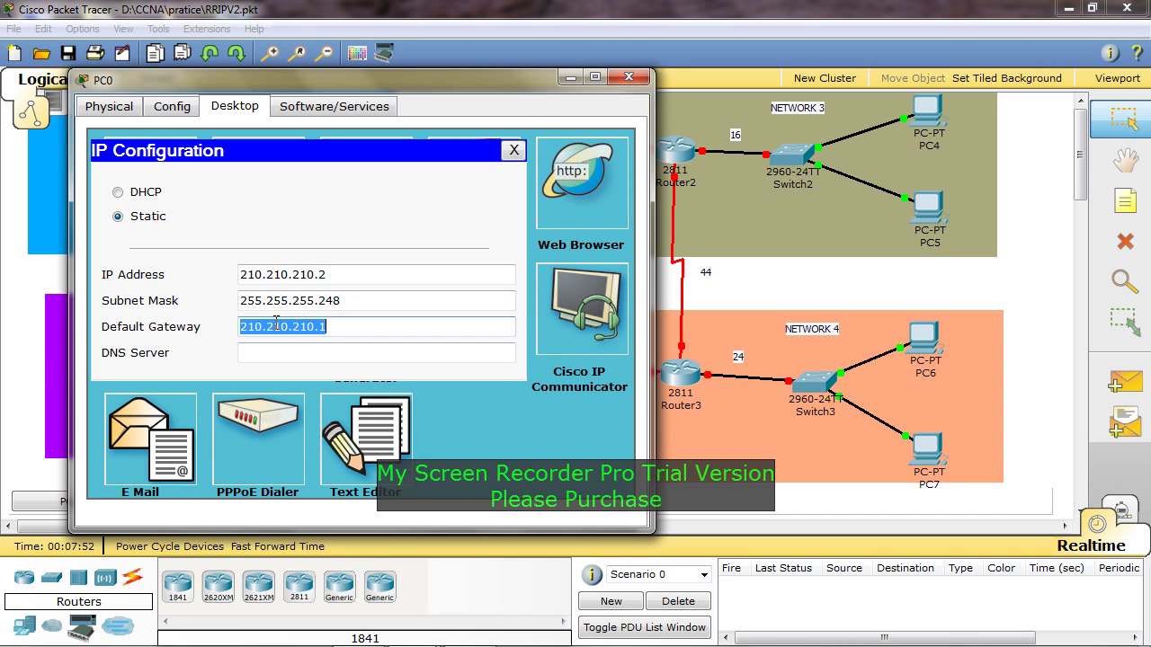
left_click(628, 77)
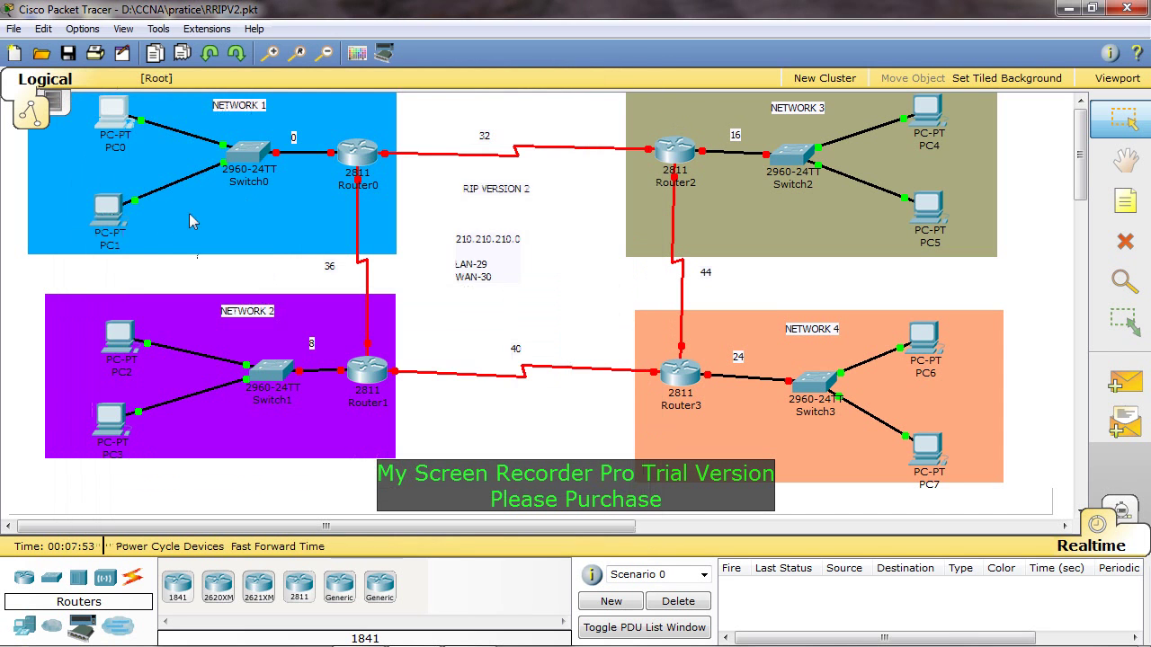
- Set PC1 to IP 210.210.210.3, mask 255.255.255.248, gateway 210.210.210.1
left_click(105, 214)
left_click(180, 72)
left_click(129, 148)
left_click(252, 227)
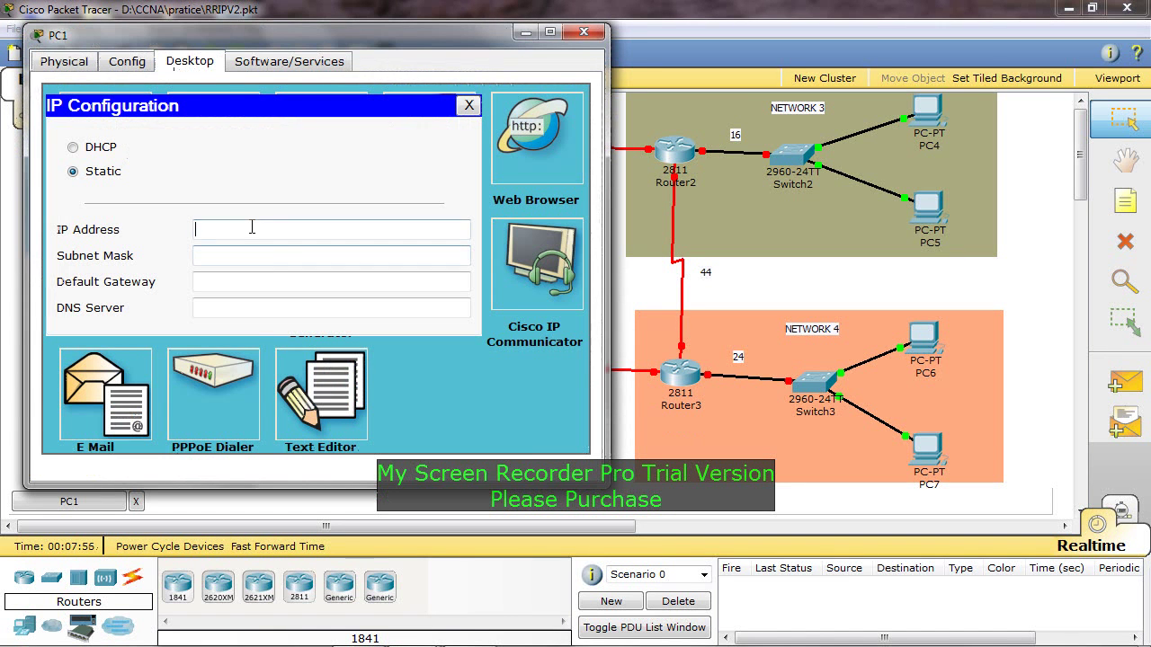
type("210.210.210.3")
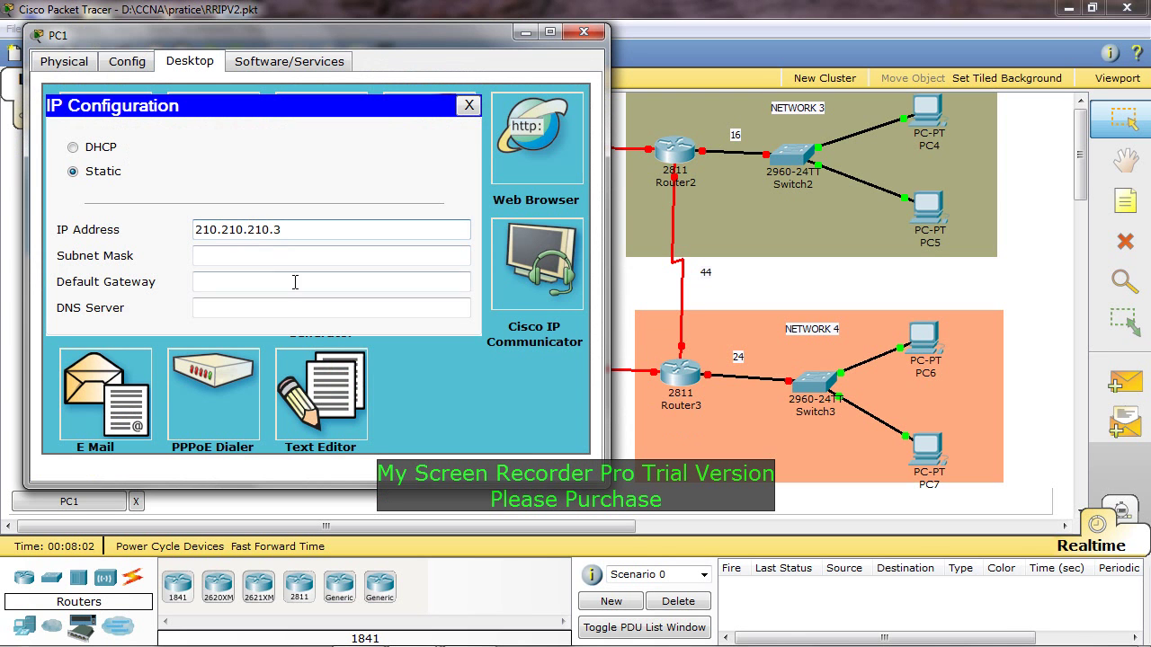
left_click(292, 254)
key("BackSpace")
type("248")
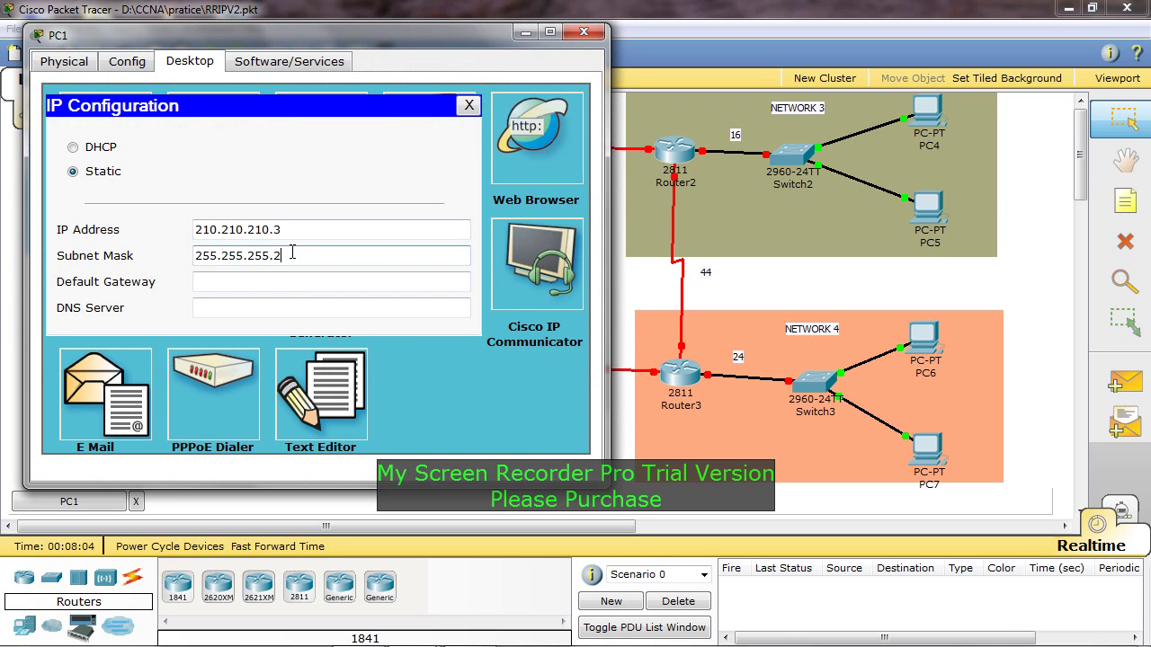
left_click(252, 279)
type("210.210.210.1")
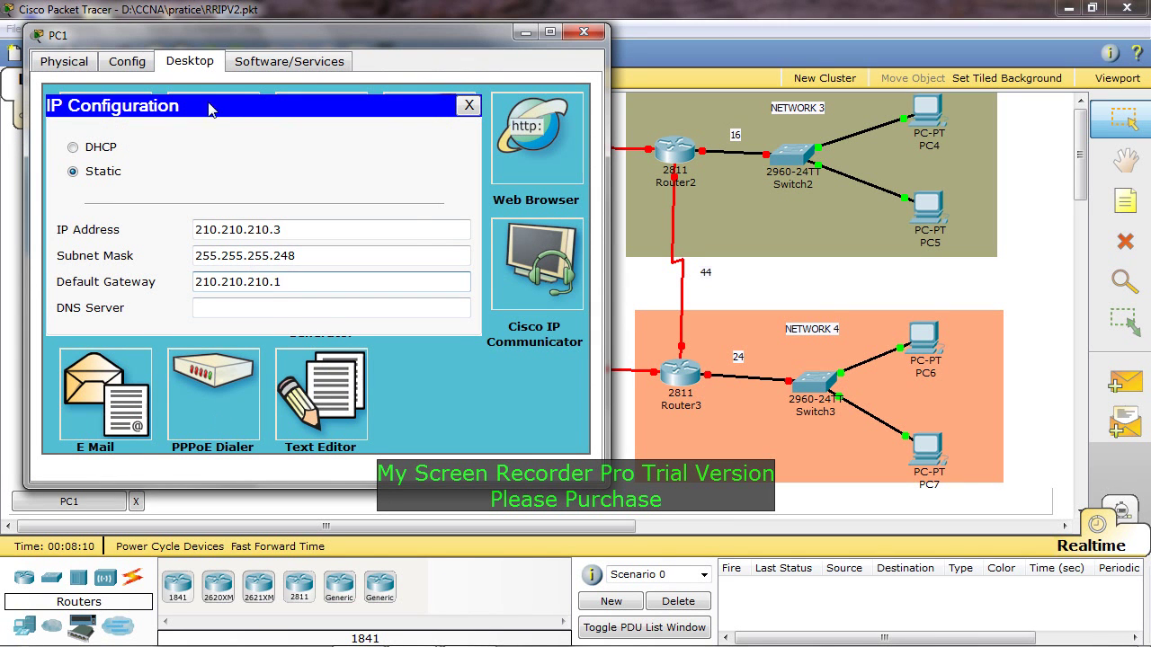
left_click(581, 36)
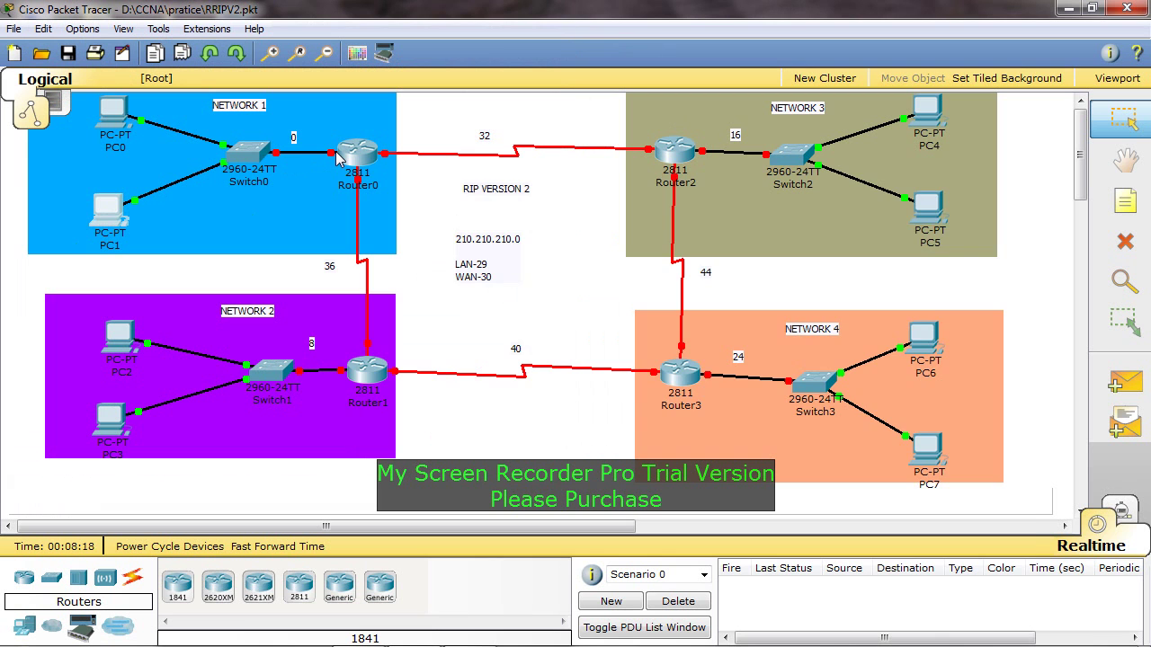
- On Router0's CLI, enter privileged and global configuration mode with en and conf t
mouse_move(248, 176)
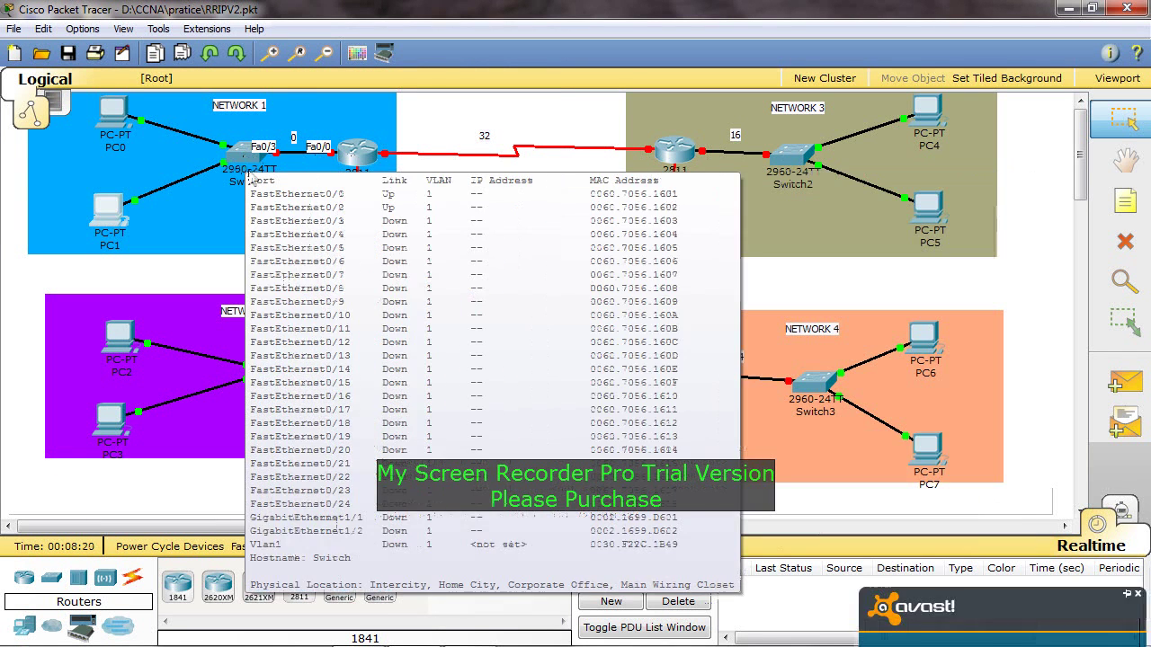
left_click(346, 156)
left_click(253, 131)
key("Return")
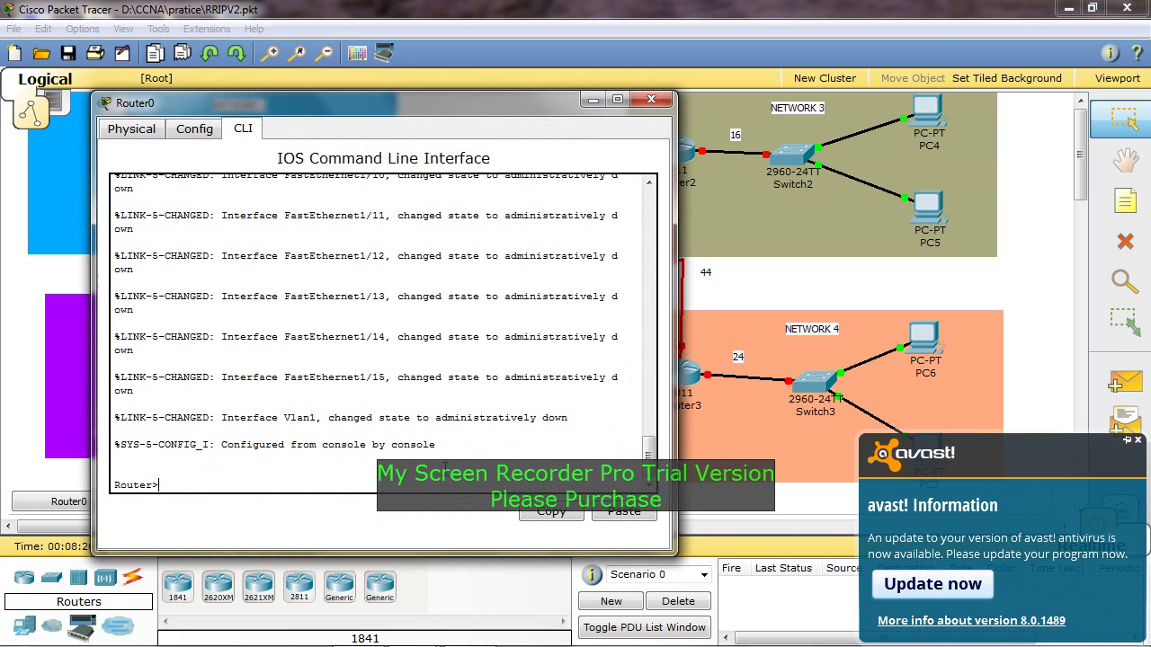
type("en")
key("Return")
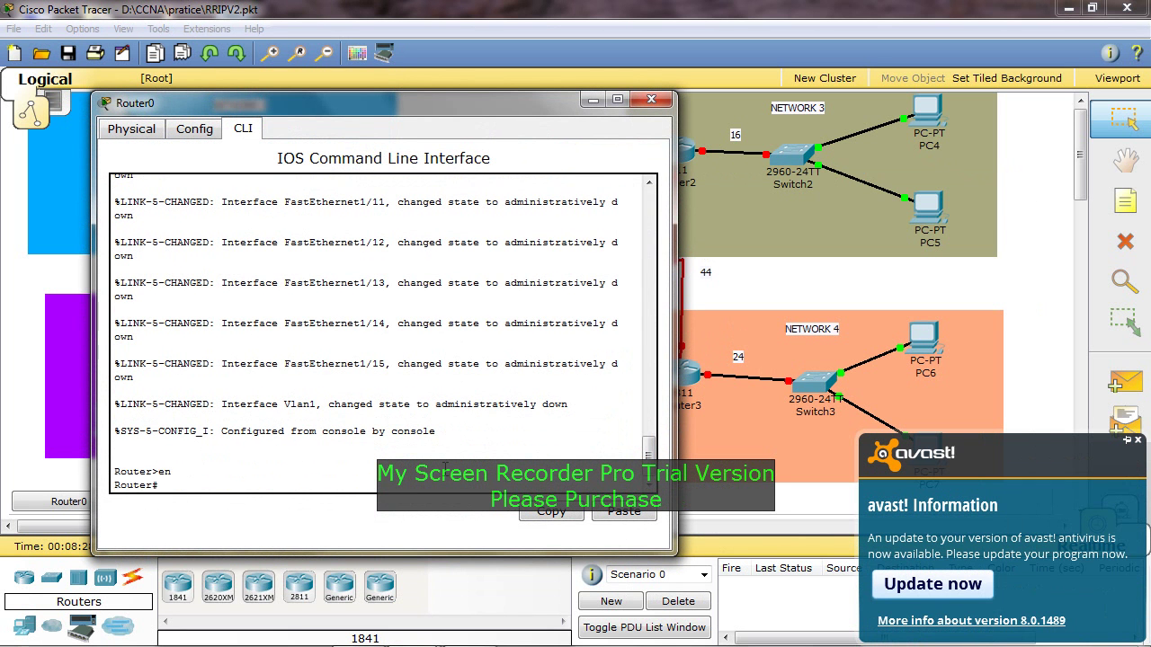
type("confnt")
key("Return")
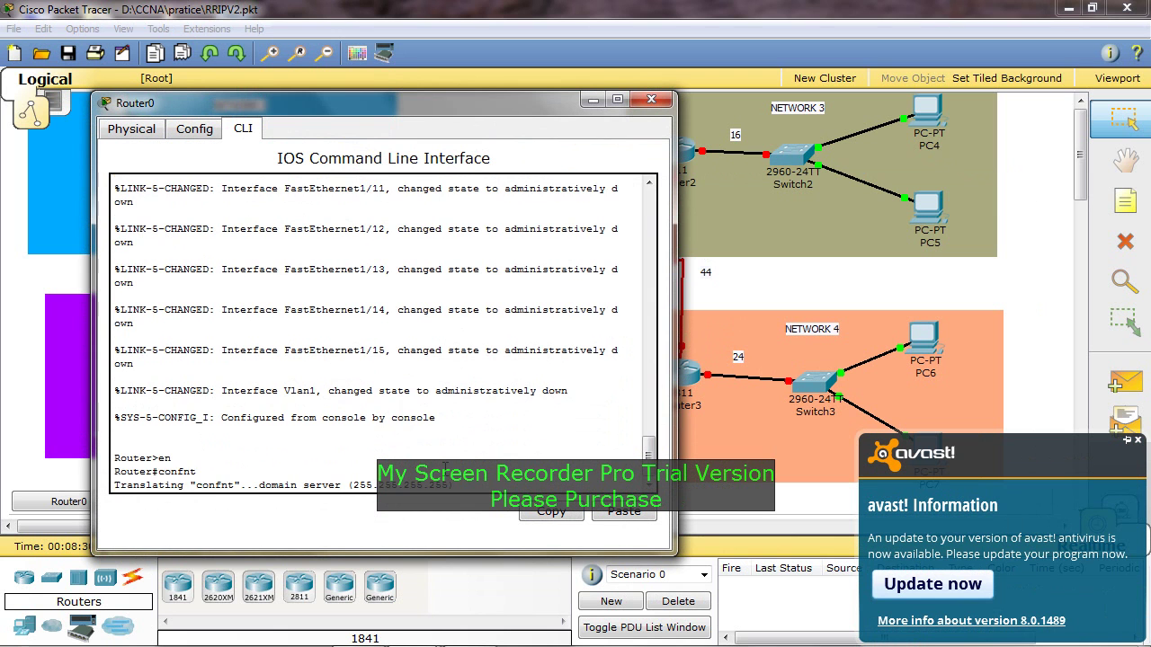
key("Return")
key("Return")
type("conf t")
- Assign FastEthernet0/0 210.210.210.1 255.255.255.248, enable it with no shut, and exit
key("Return")
type("int fa0/0/")
key("Return")
type("int fa0/0/")
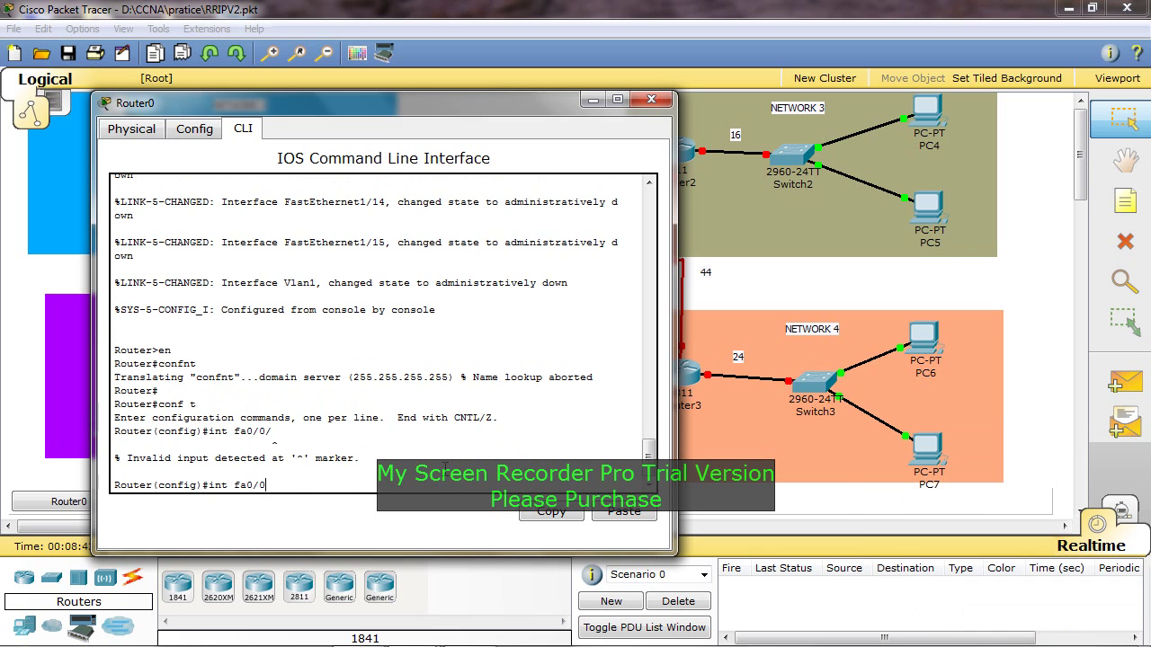
key("Return")
type("ip add")
key("Tab")
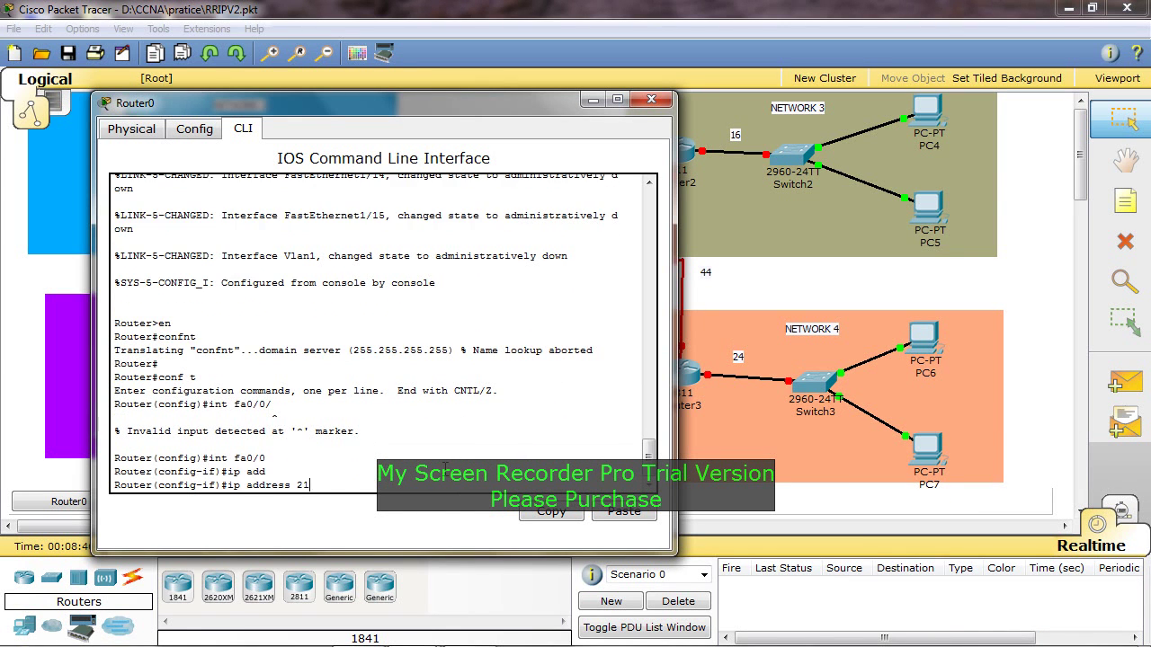
type("210.210.210.1 255.255.25")
type("52")
key("Return")
type("nfig-if)#n")
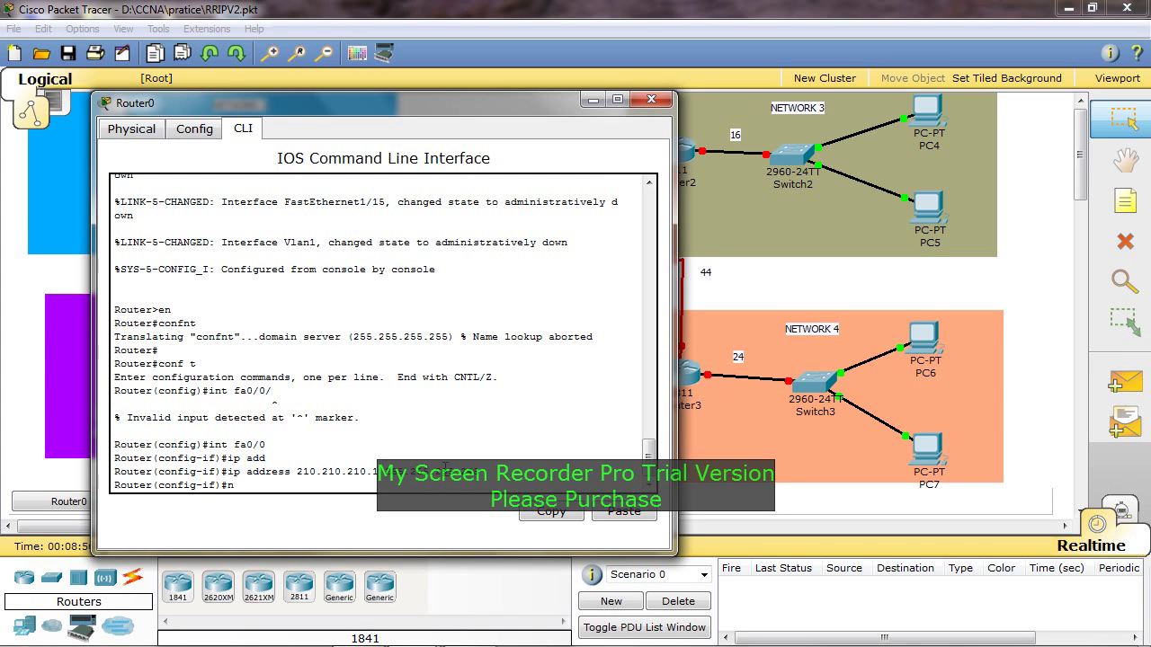
type("o shut")
key("Return")
type("exit")
key("Return")
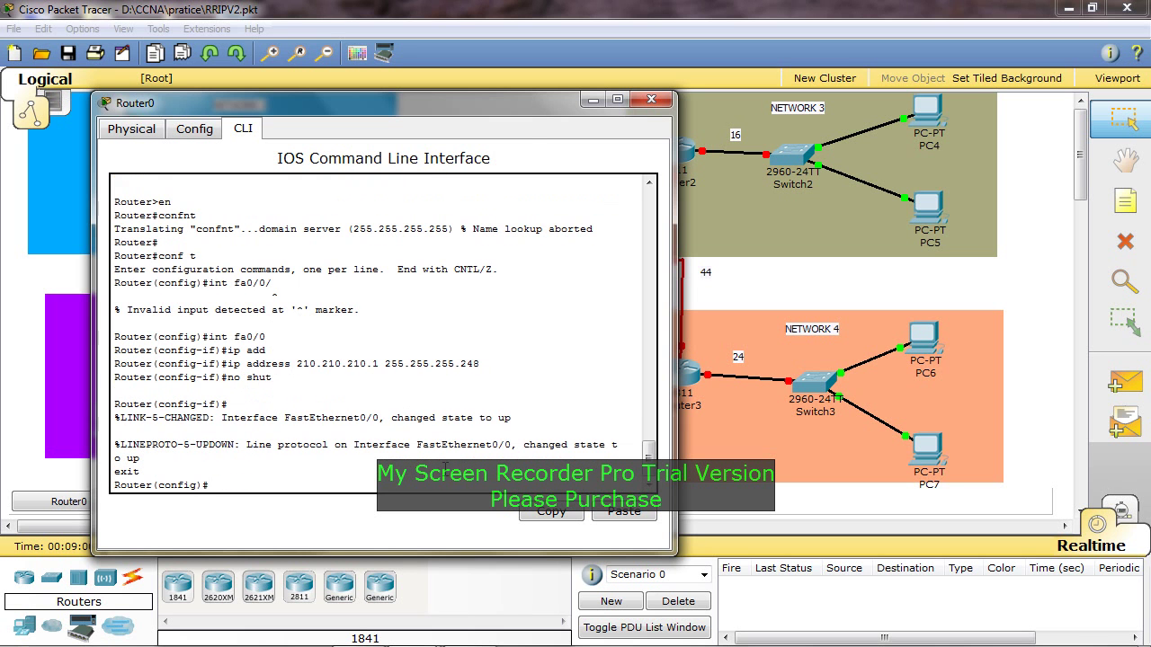
left_click(652, 99)
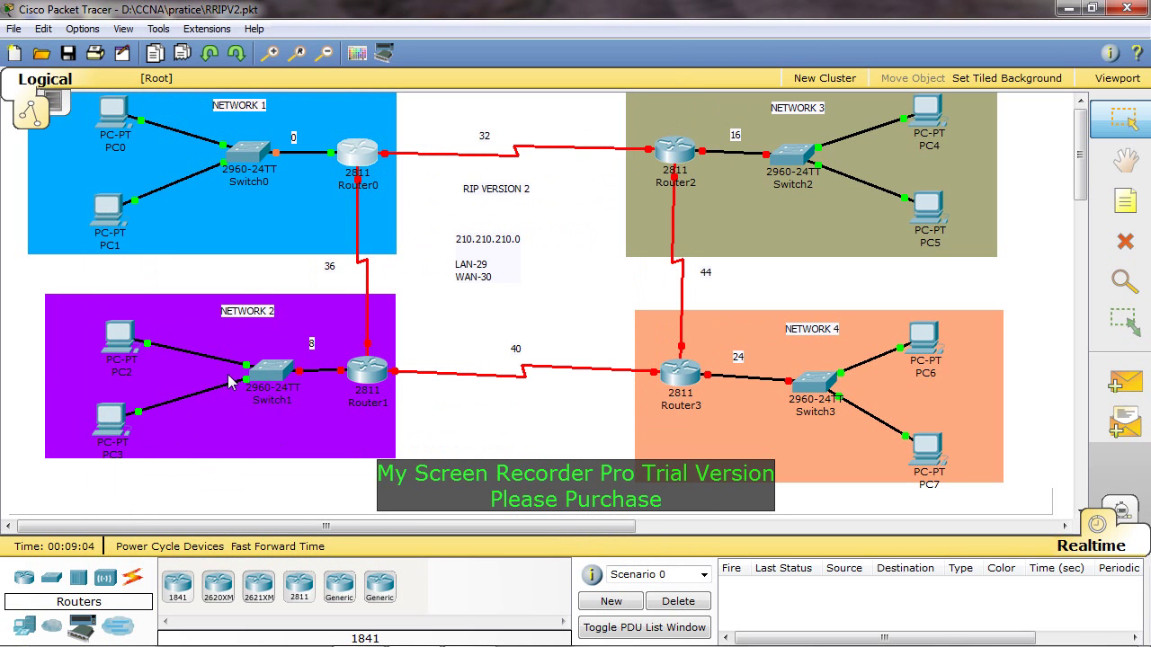
- Set PC2 to IP 210.210.210.10, mask 255.255.255.248, gateway 210.210.210.9
left_click(119, 341)
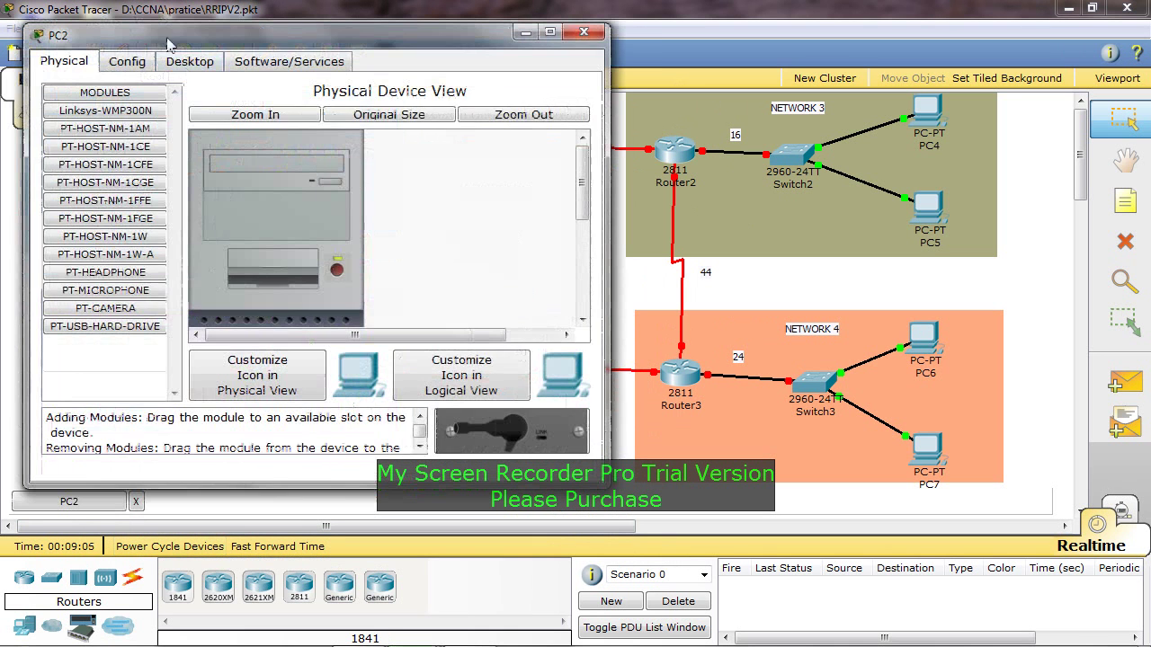
left_click(180, 59)
left_click(83, 144)
left_click(255, 233)
type("210.210.210.10")
left_click(280, 255)
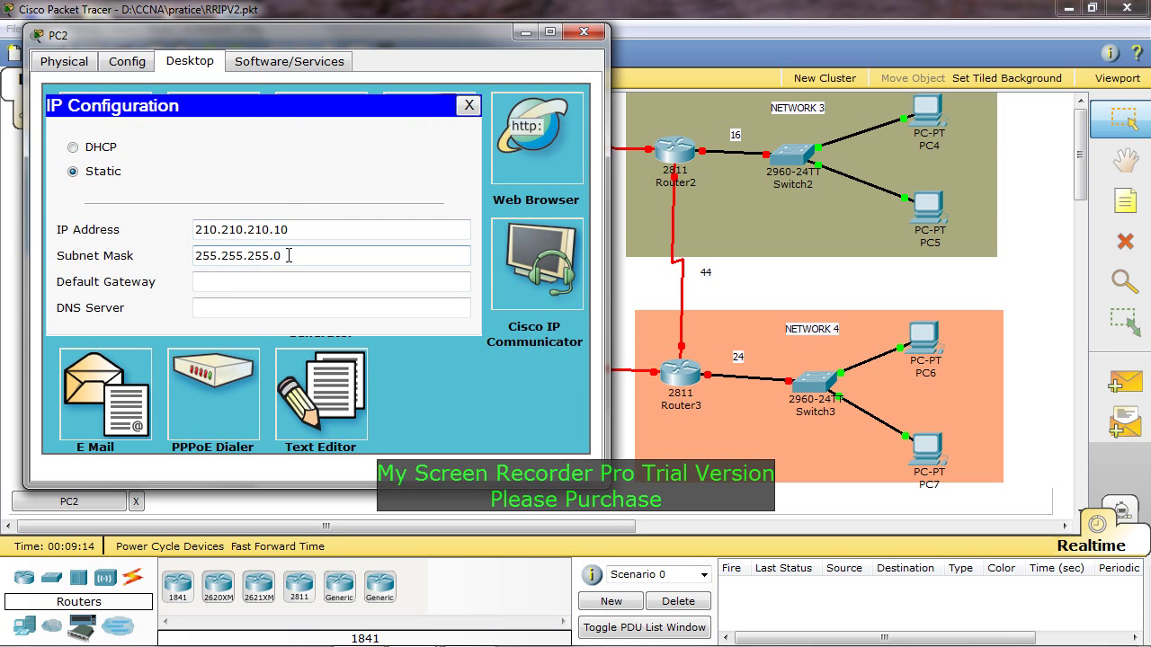
key("BackSpace")
type("248")
left_click(263, 282)
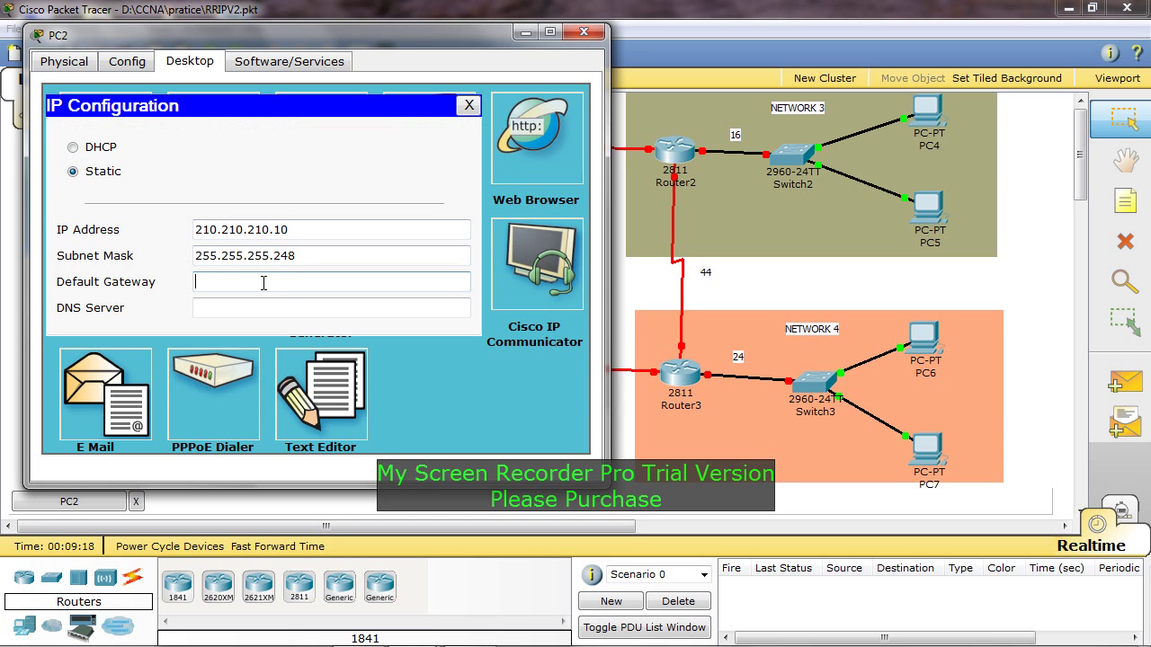
type("210.210.210.9")
key("ctrl+a")
key("ctrl+c")
left_click(583, 31)
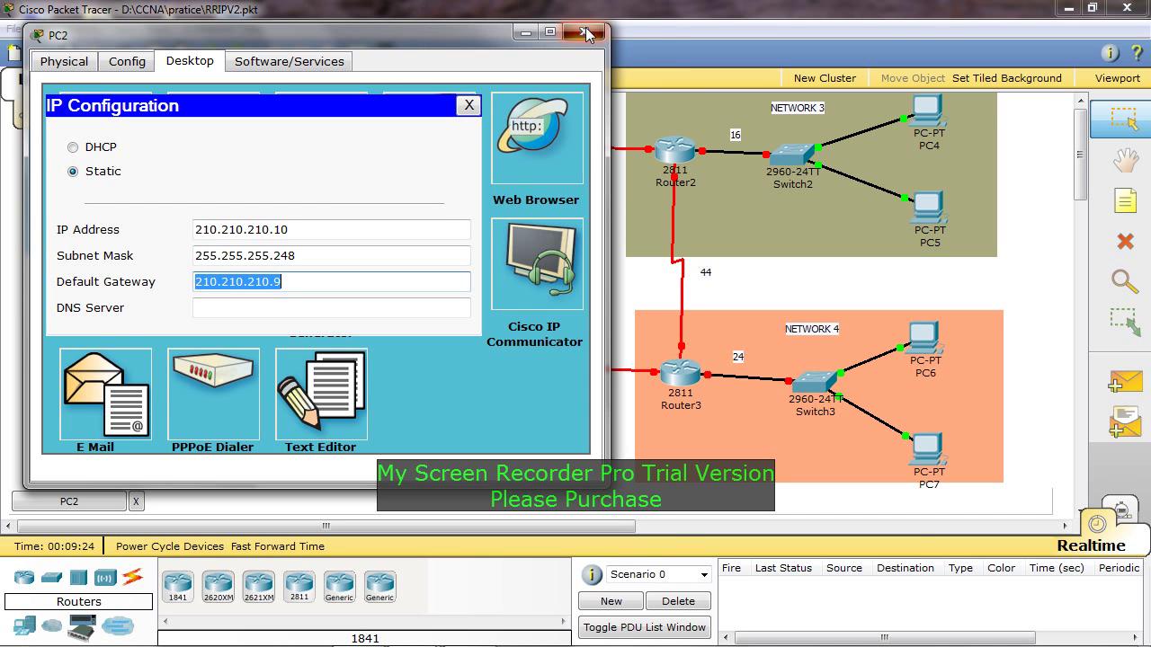
- Set PC3 to IP 210.210.210.11, mask 255.255.255.248, gateway 210.210.210.9
left_click(115, 414)
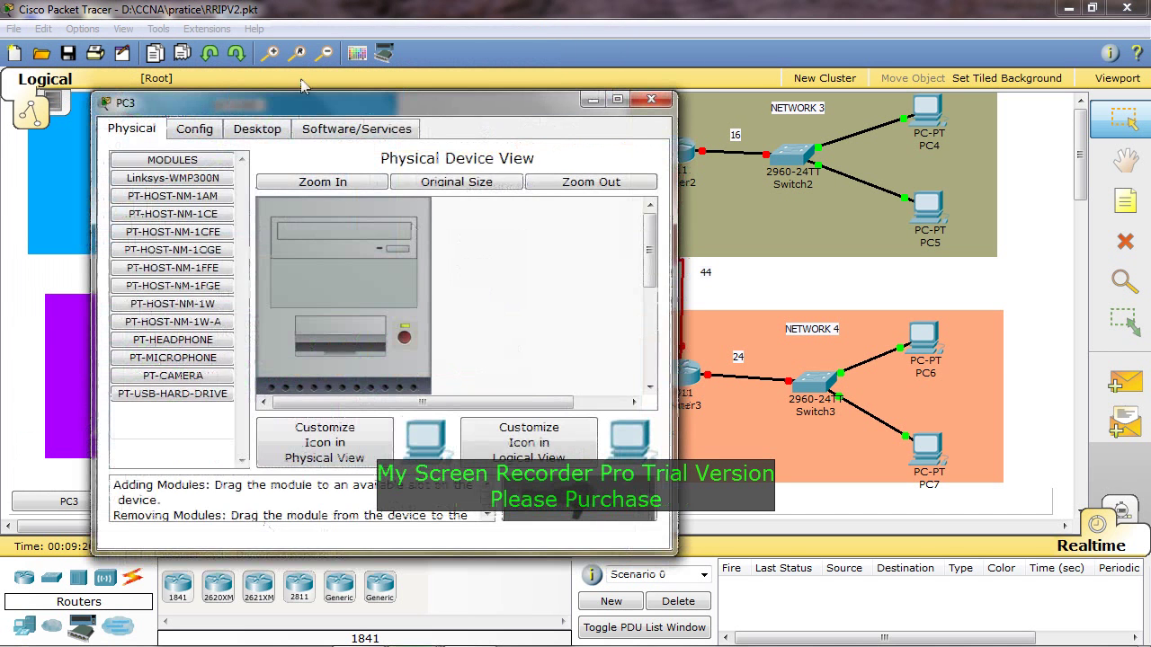
left_click(257, 129)
left_click(173, 183)
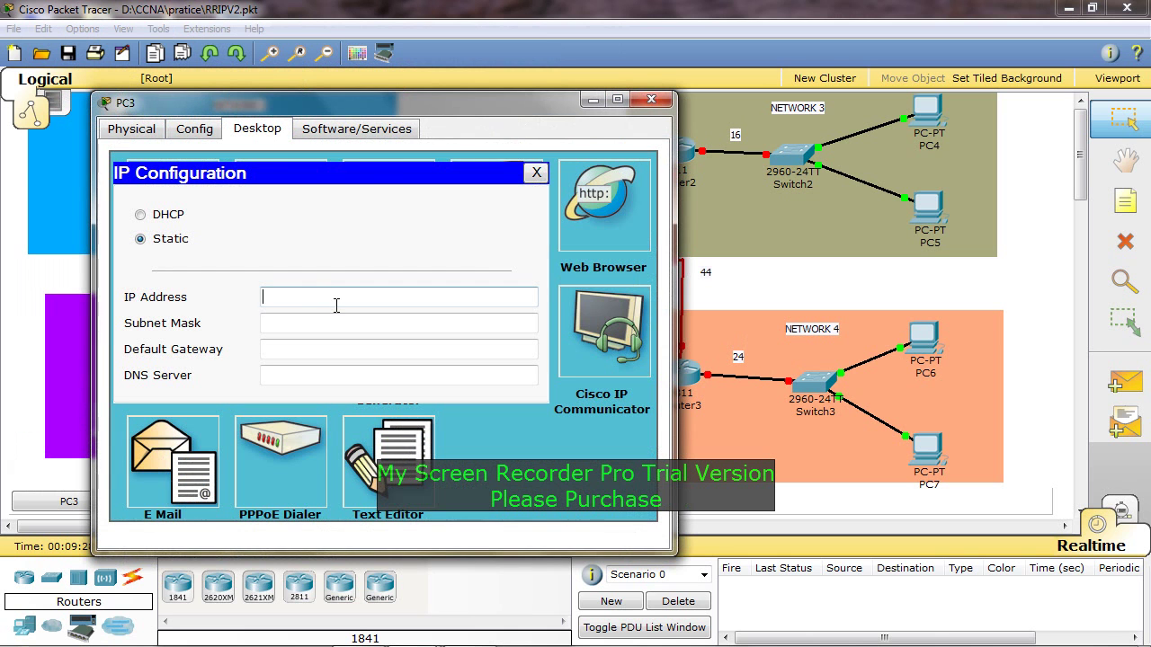
type("210.210.210.11")
left_click(360, 323)
key("BackSpace")
type("248")
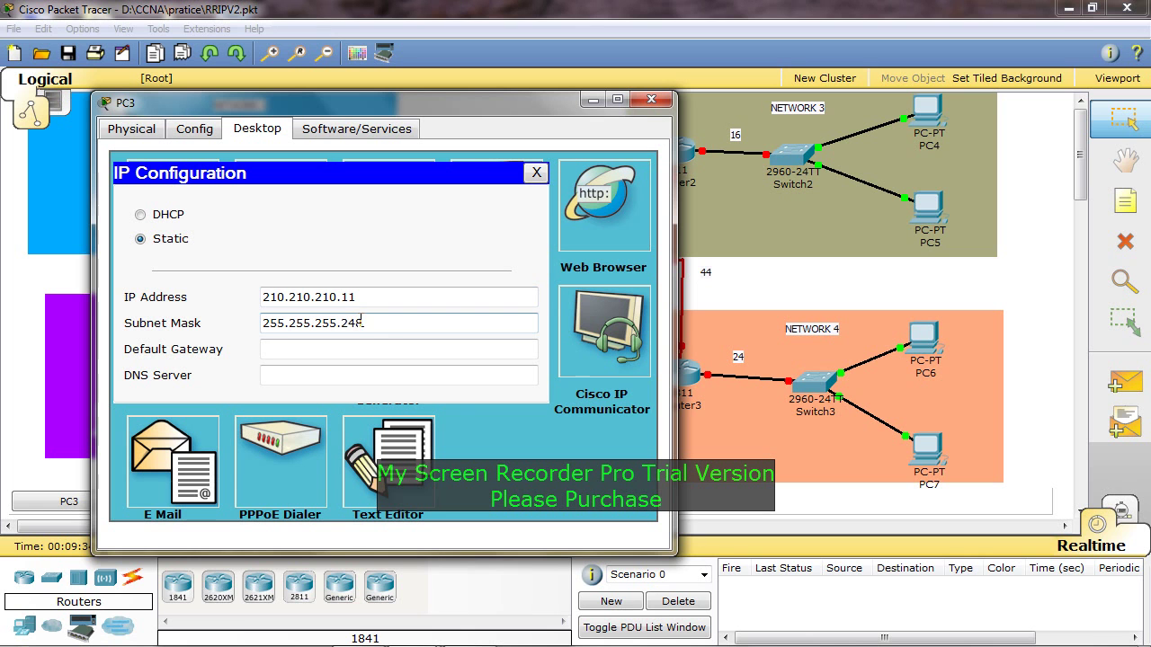
left_click(330, 351)
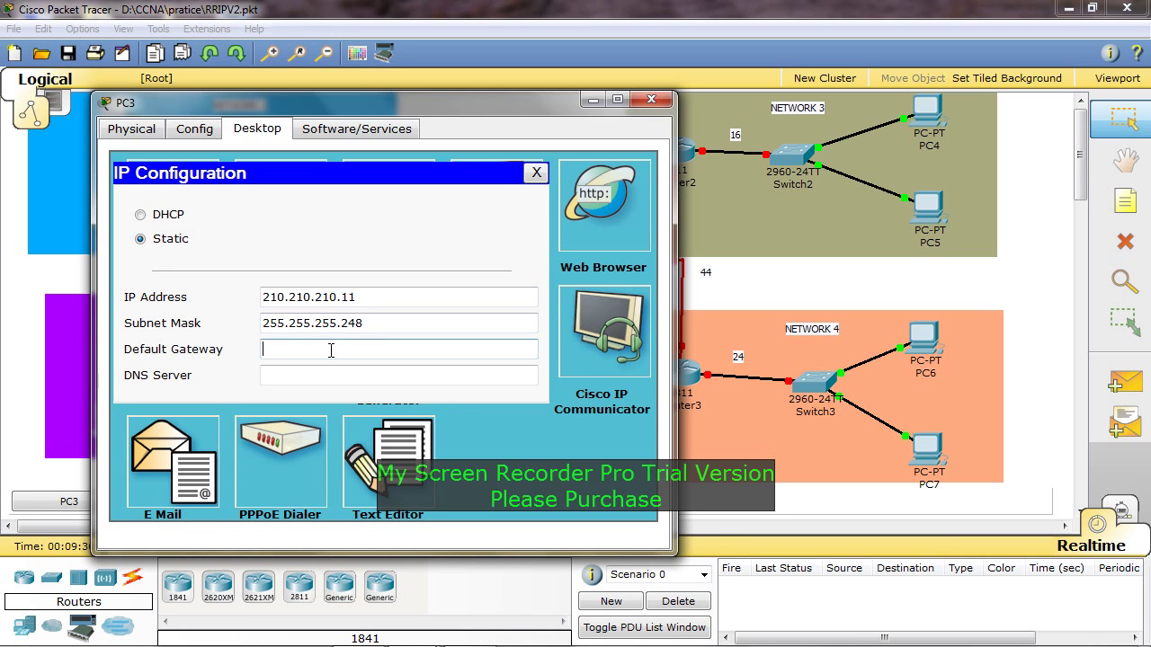
key("ctrl+v")
type("9")
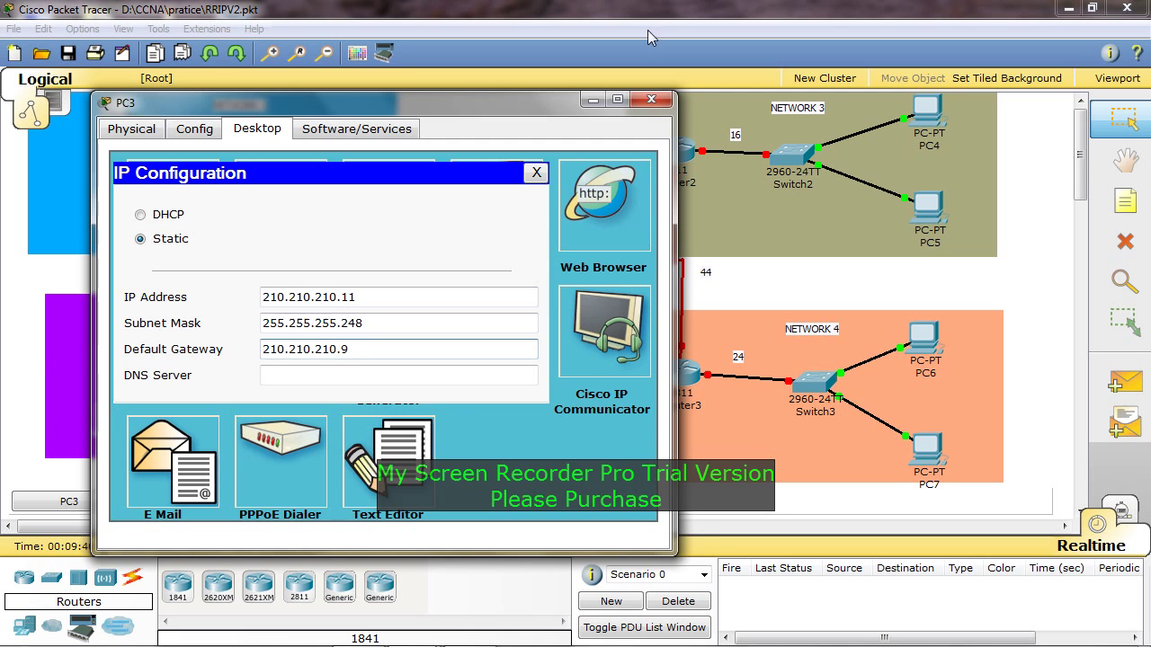
left_click(651, 99)
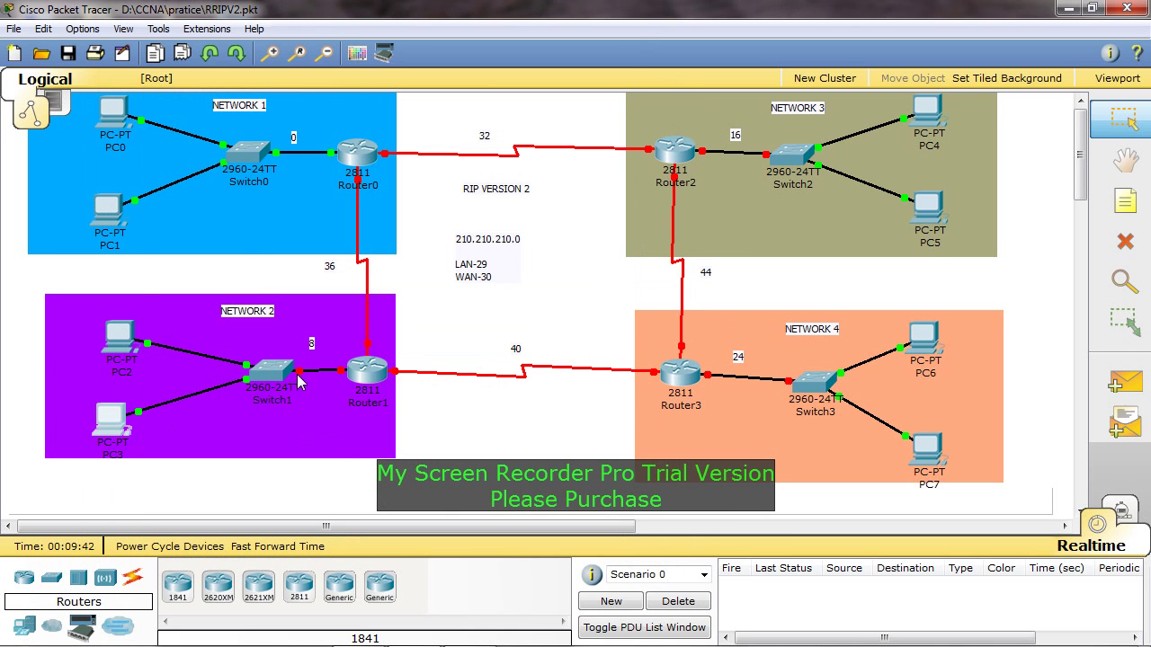
- On Router1's CLI, enter privileged and global configuration mode with en and conf t
left_click(353, 372)
left_click(170, 65)
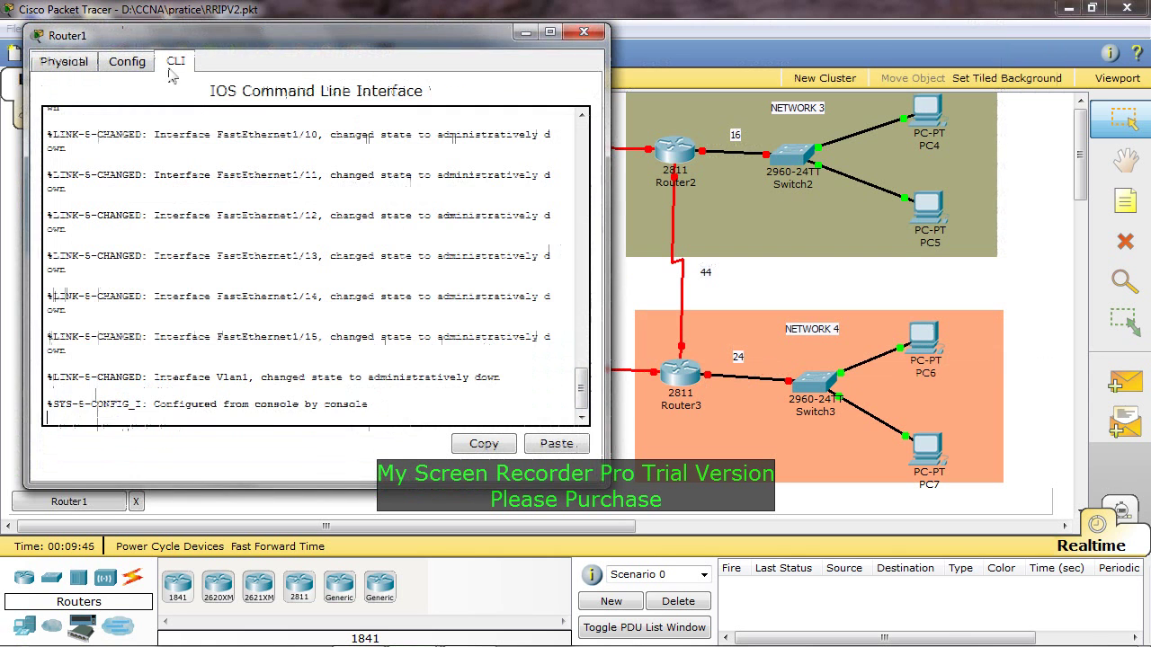
key("Return")
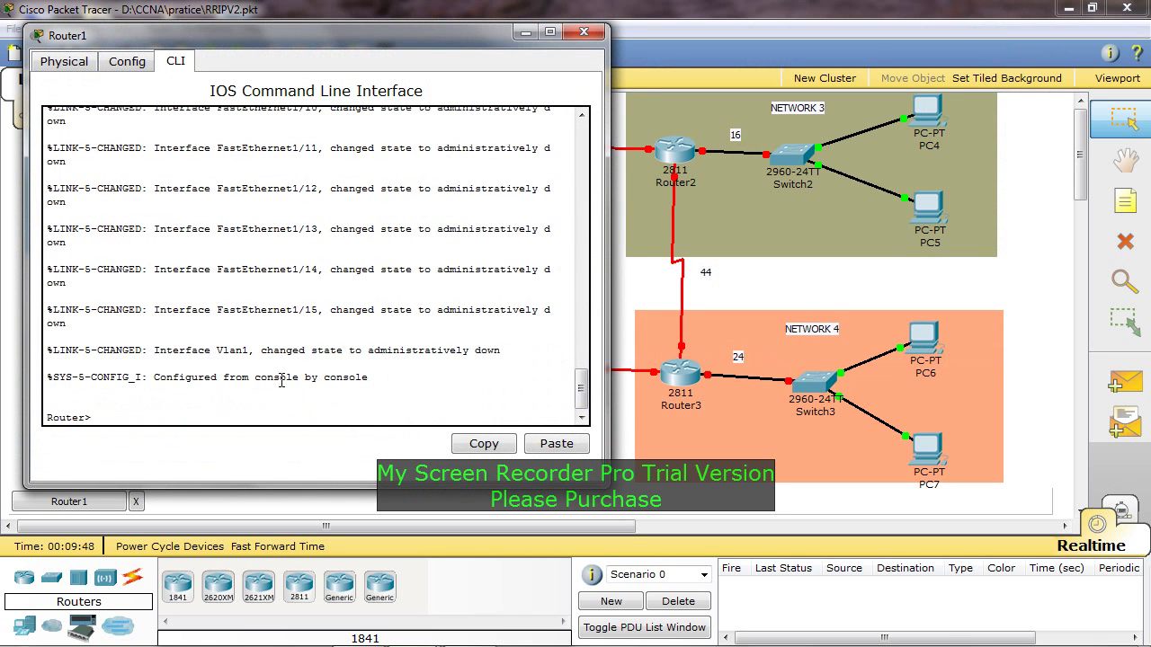
type("en")
key("Return")
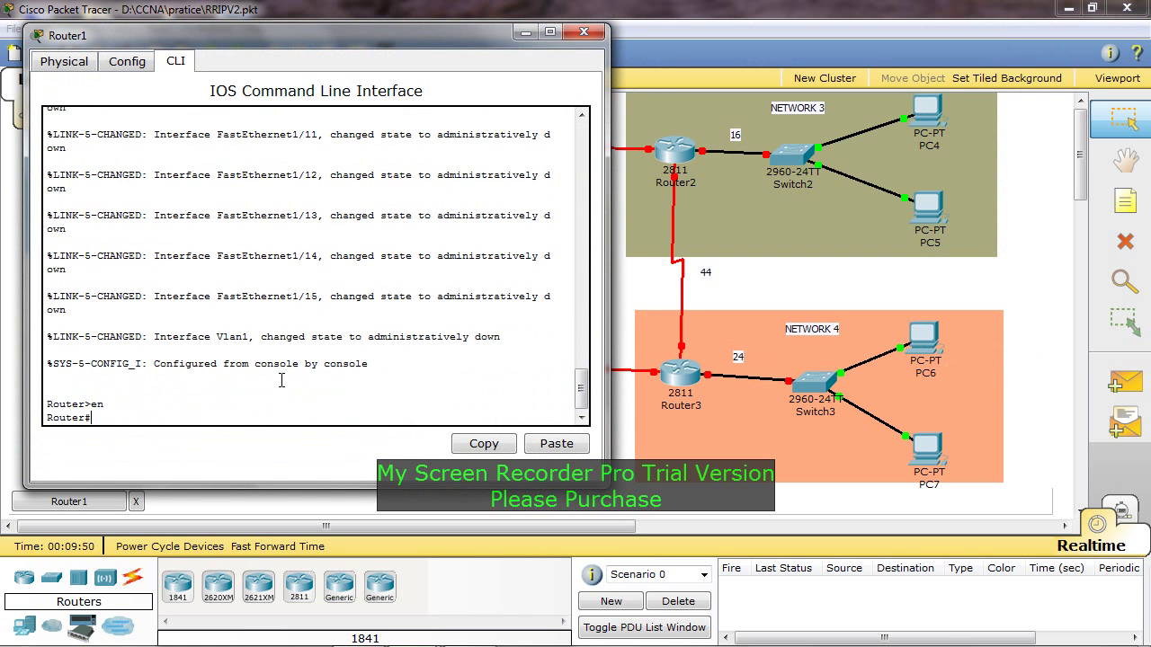
type("con")
key("BackSpace")
key("BackSpace")
key("BackSpace")
key("BackSpace")
type("conf t")
key("Return")
- Give FastEthernet0/0 210.210.210.9 255.255.255.248, enable it with no shut, and exit
type("ion")
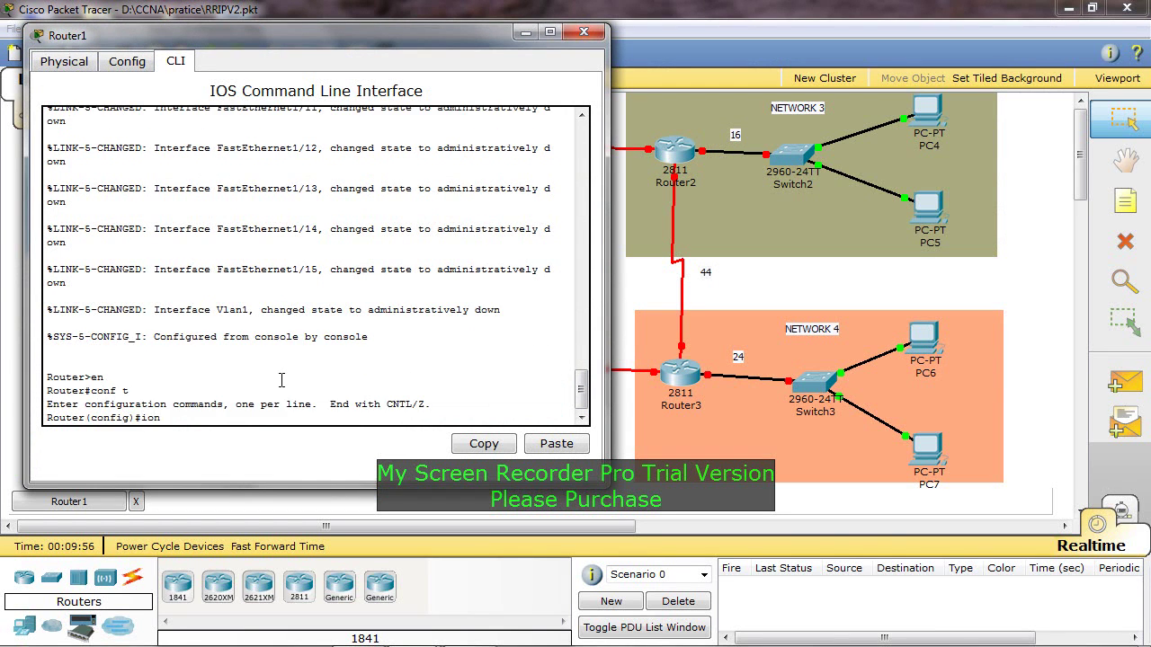
type("nt fa0/0")
key("Return")
type("ip add")
key("Tab")
type("210.210.210.9 255.255.255.2")
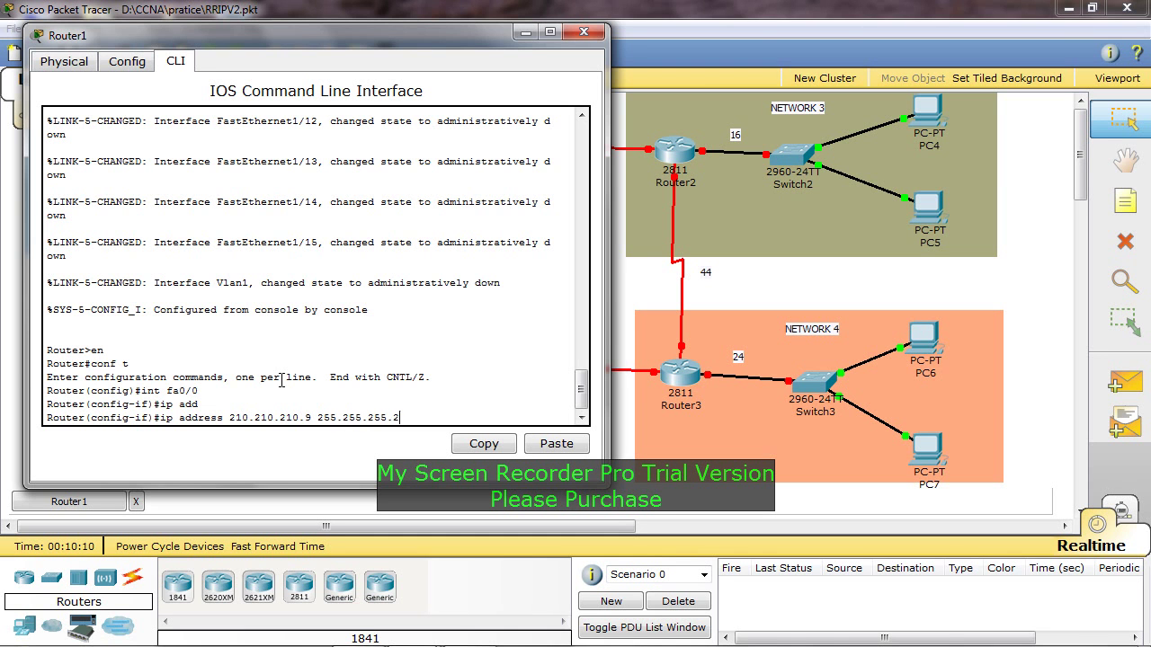
type("48")
key("Return")
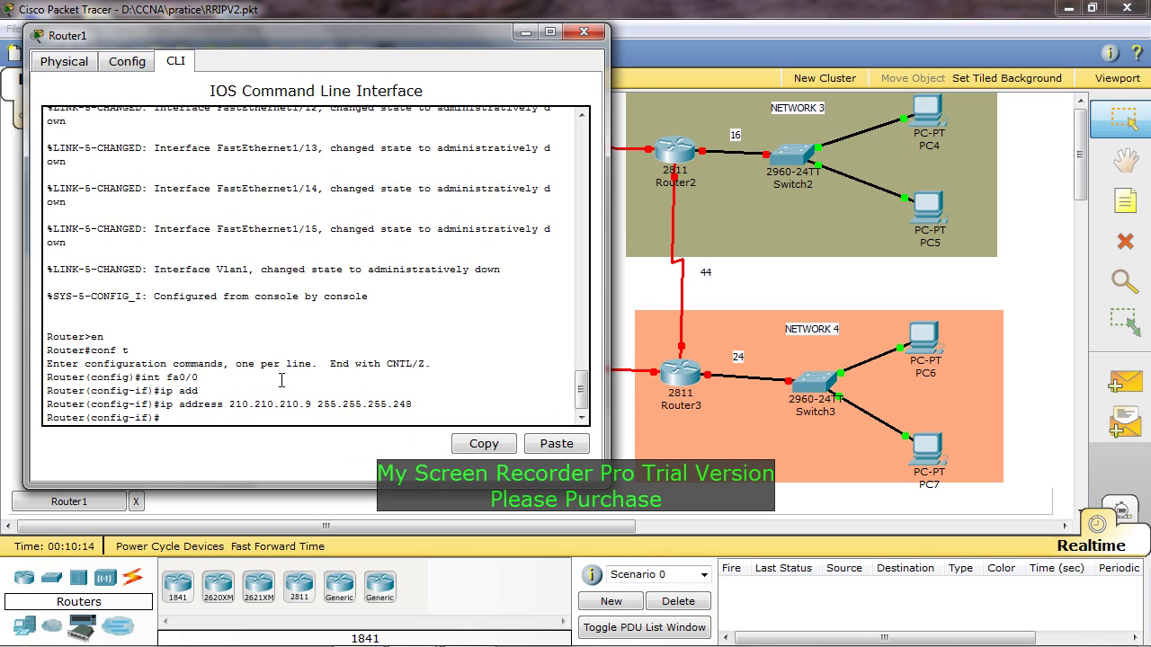
type("nio")
key("BackSpace")
type("o shut")
key("Return")
type("exit")
key("Return")
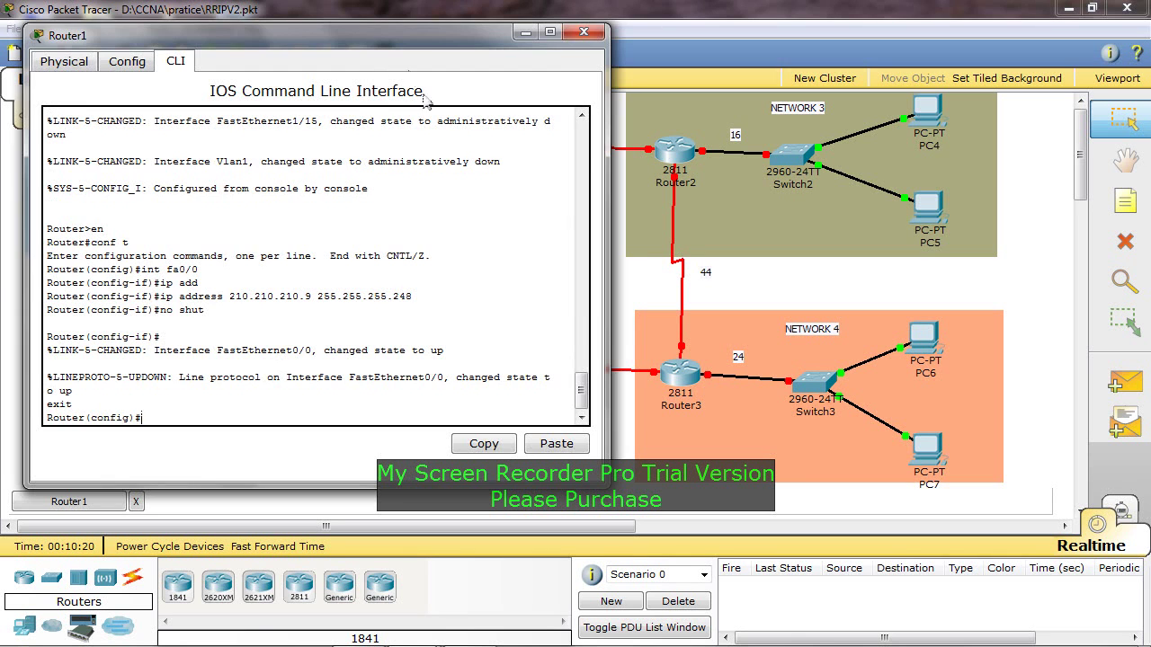
left_click(597, 36)
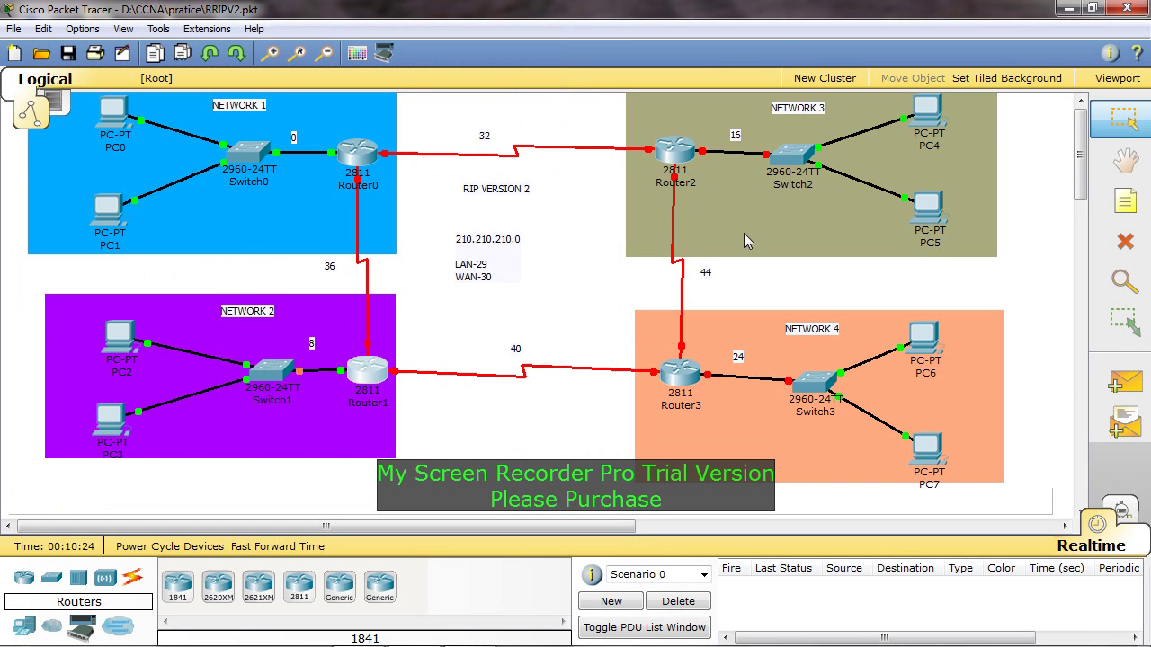
- Set PC4 to IP 210.210.210.18, mask 255.255.255.248, gateway 210.210.210.17
left_click(931, 116)
left_click(256, 131)
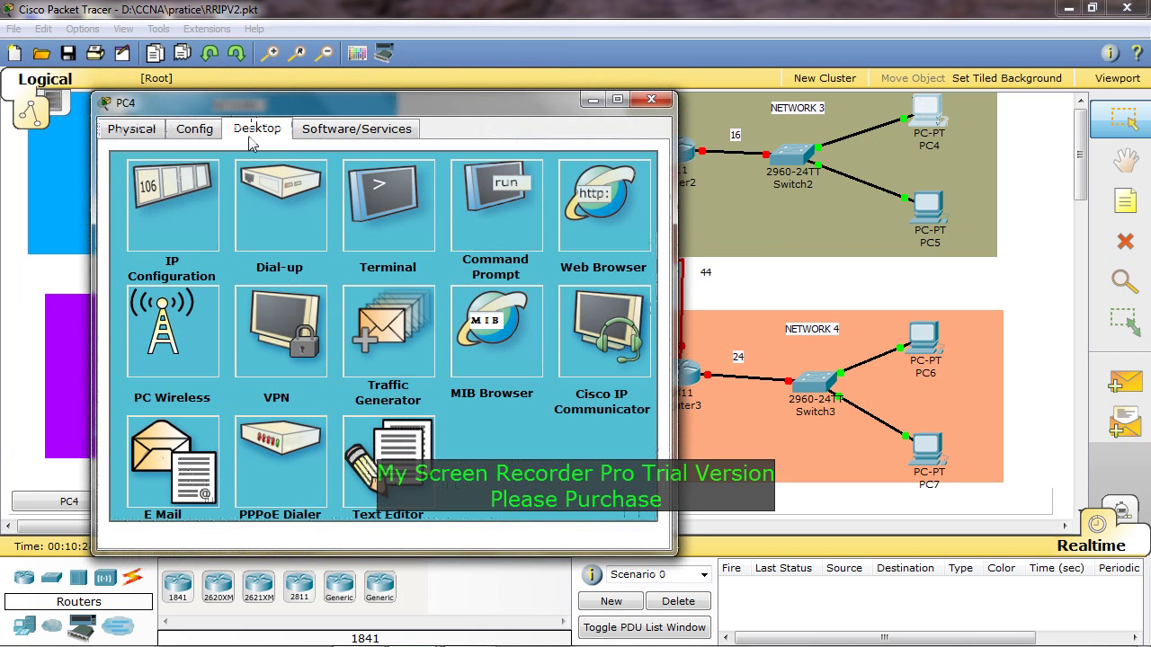
left_click(200, 224)
left_click(298, 295)
type("210.210.210.")
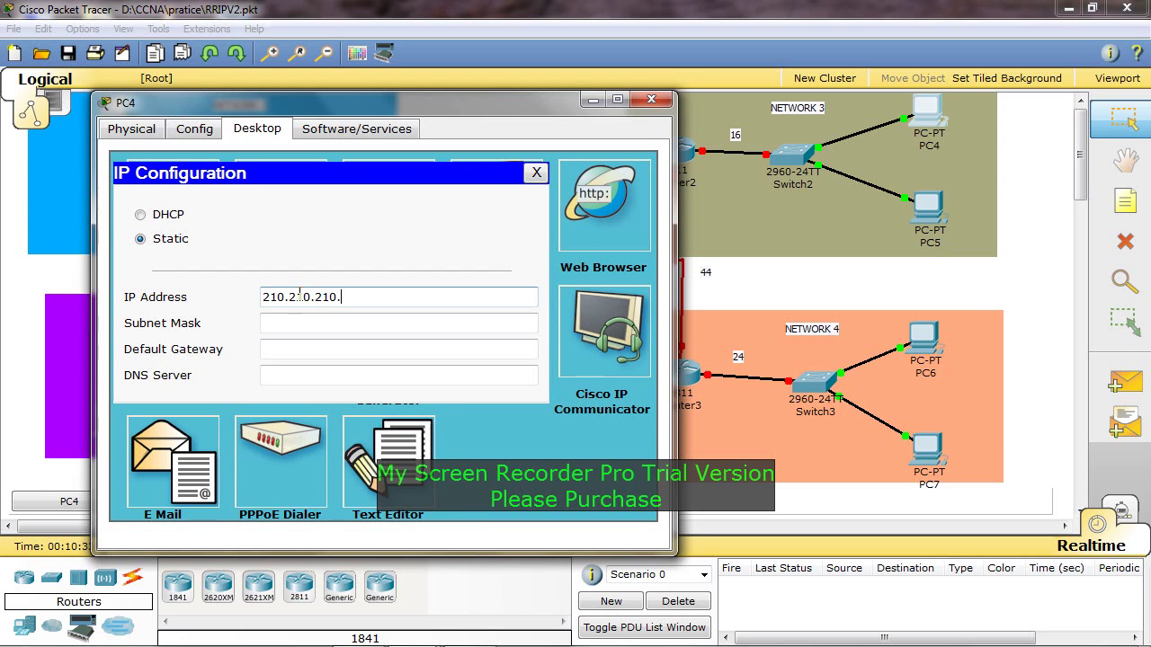
type("18")
left_click(362, 324)
key("BackSpace")
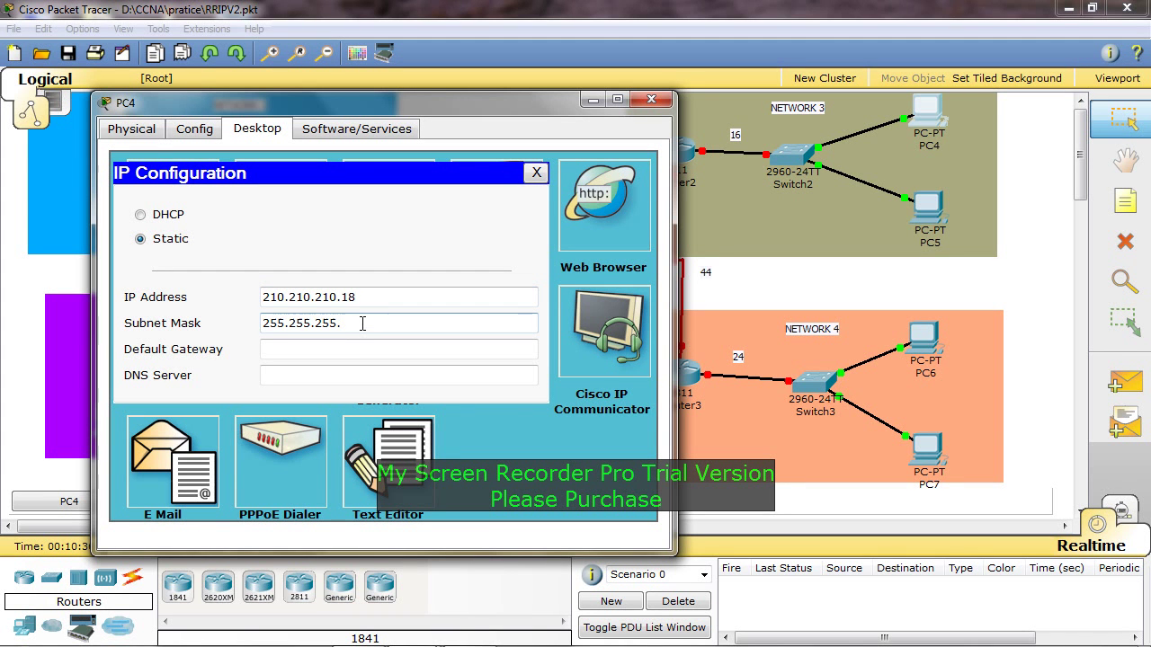
type("248")
left_click(312, 353)
type("210.210")
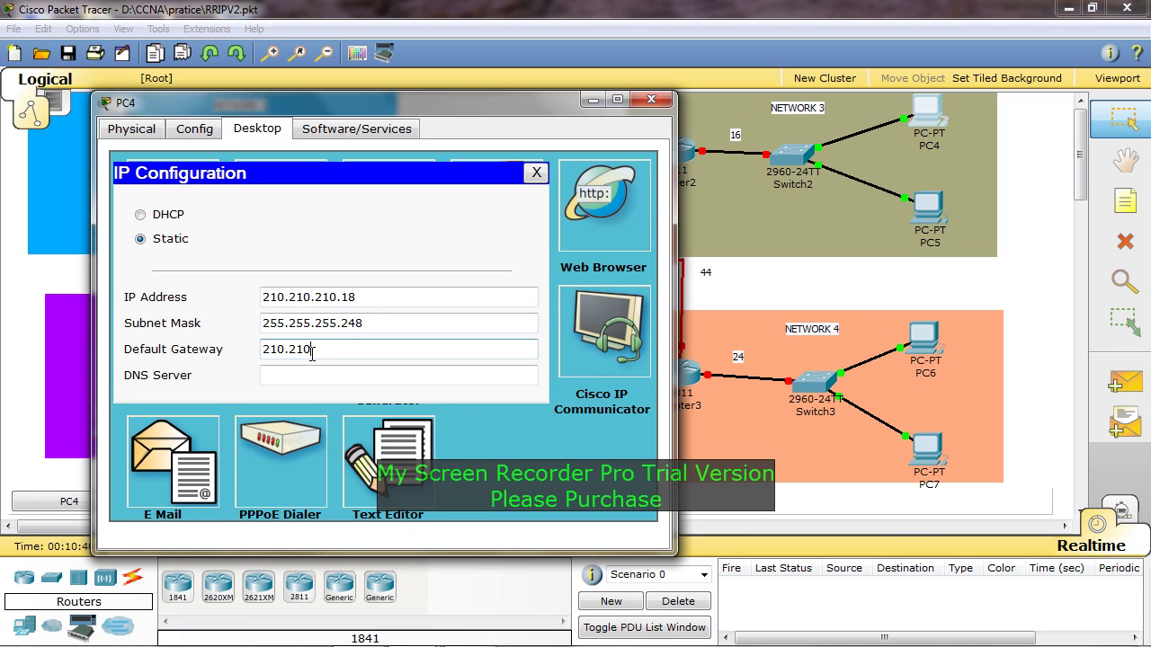
type(".210")
key("ctrl+a")
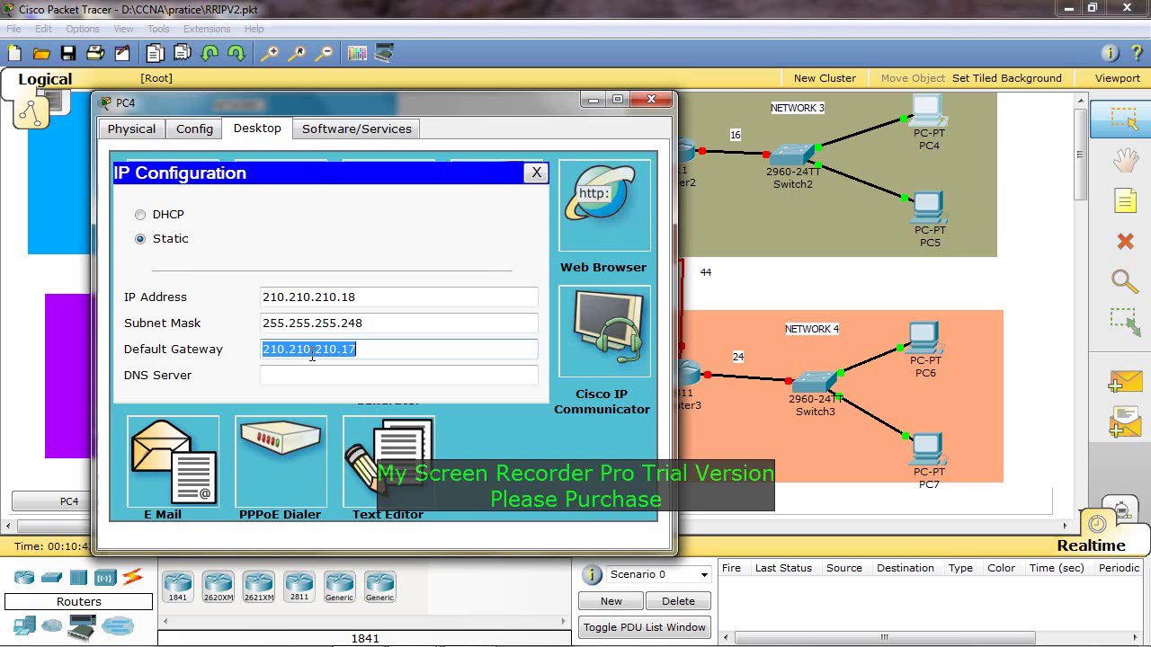
left_click(651, 99)
- Enter PC5's IP 210.210.210.19, mask 255.255.255.248 and gateway 210.210.210.17, then close PC5
left_click(946, 213)
left_click(190, 62)
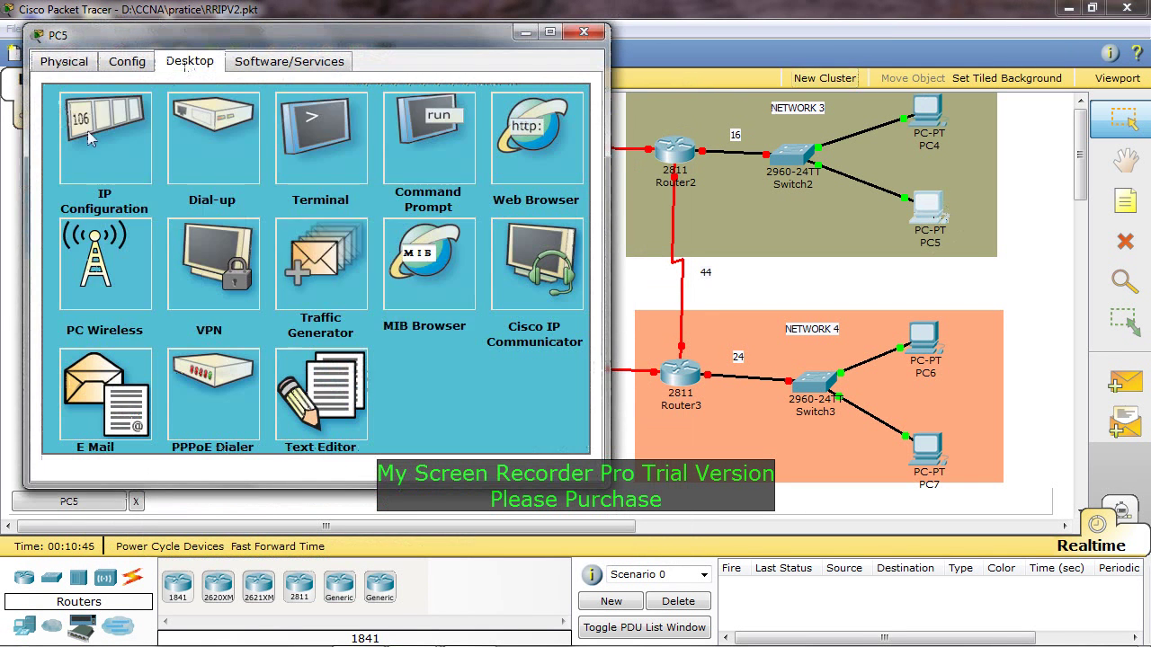
left_click(92, 135)
left_click(206, 228)
type("210.21")
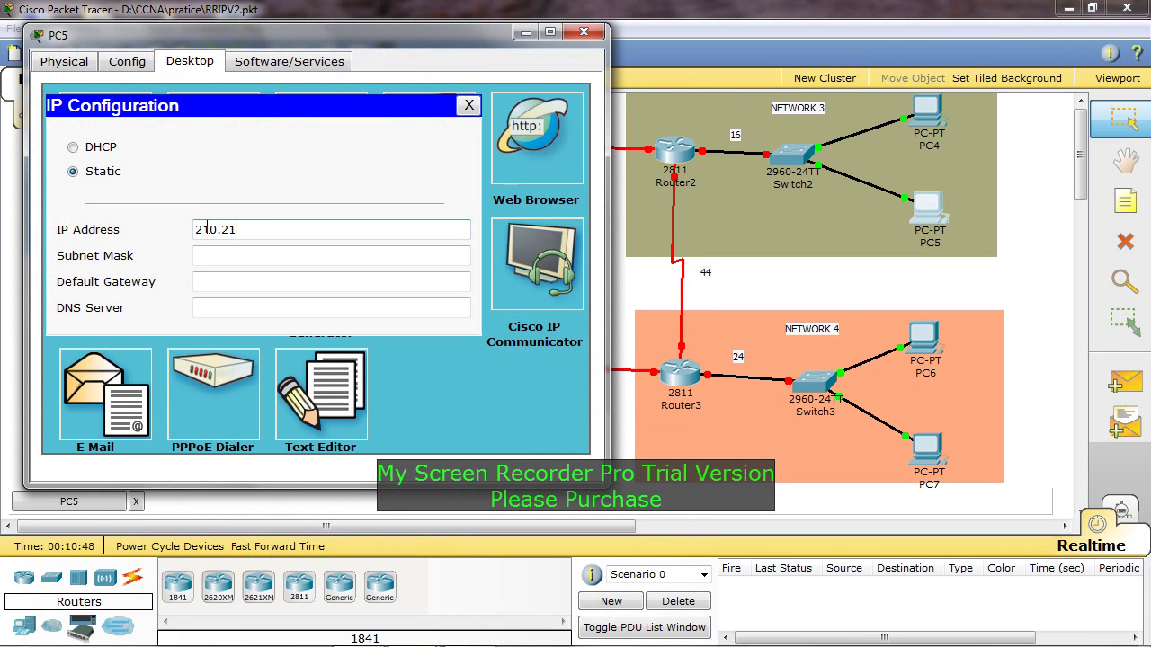
type("0.210.19")
left_click(244, 256)
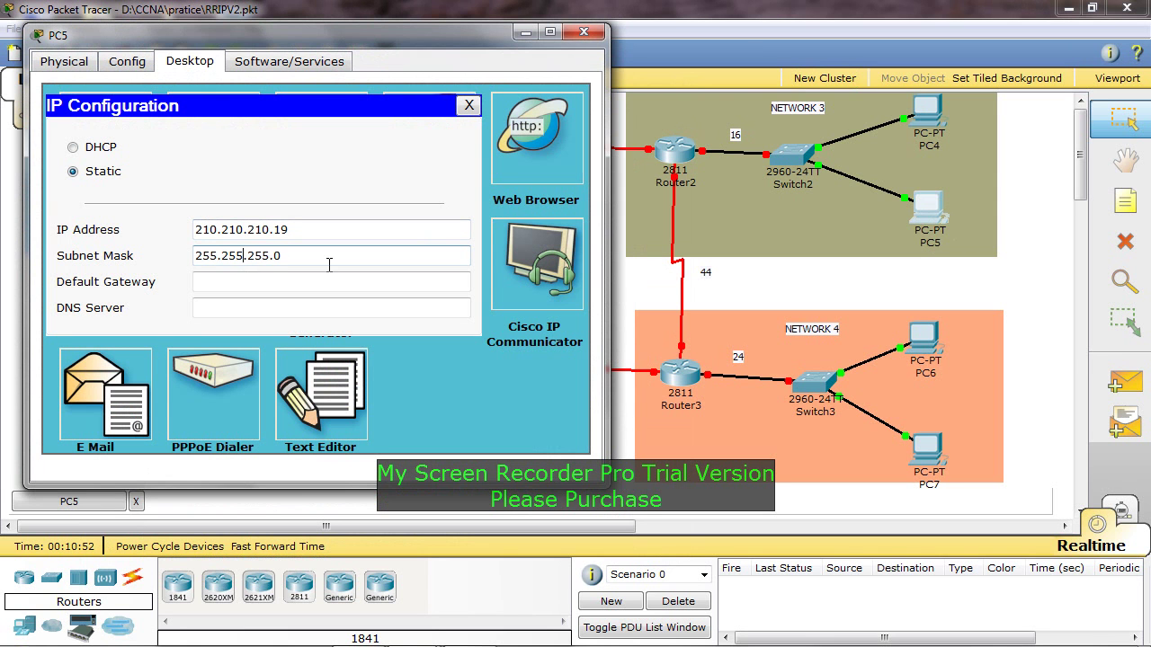
type("248")
left_click(298, 284)
type("210.210.210.17")
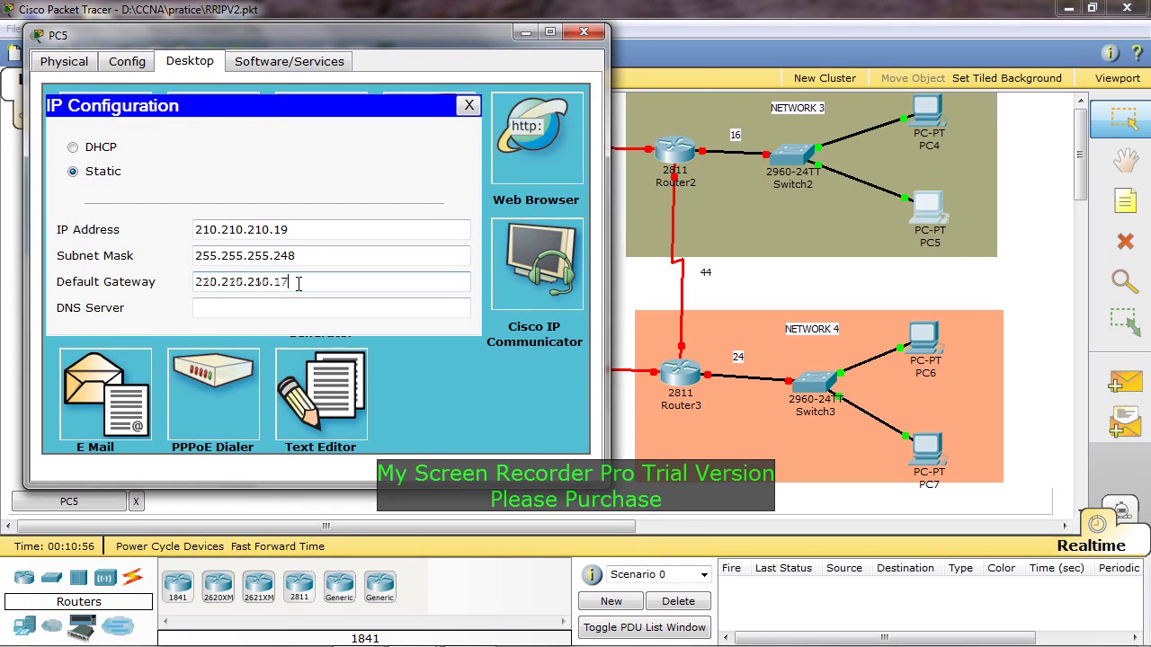
left_click(585, 33)
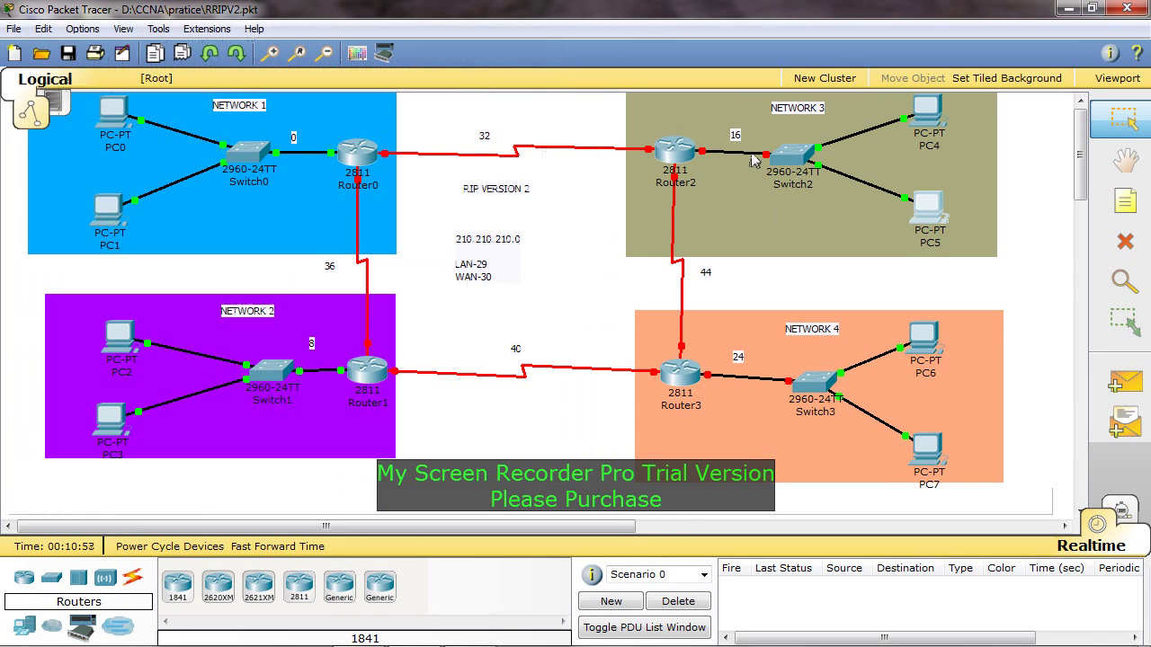
- In Router2's CLI, enter global configuration mode (en, conf t) and select interface fa0/0
left_click(676, 150)
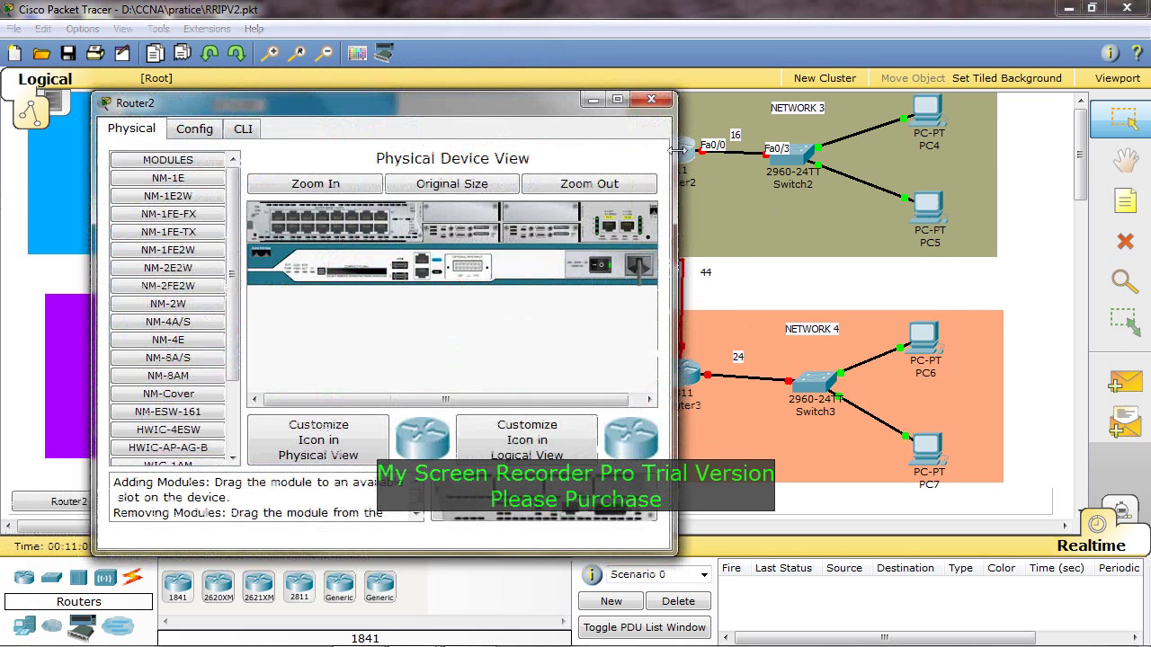
left_click(244, 130)
key("Return")
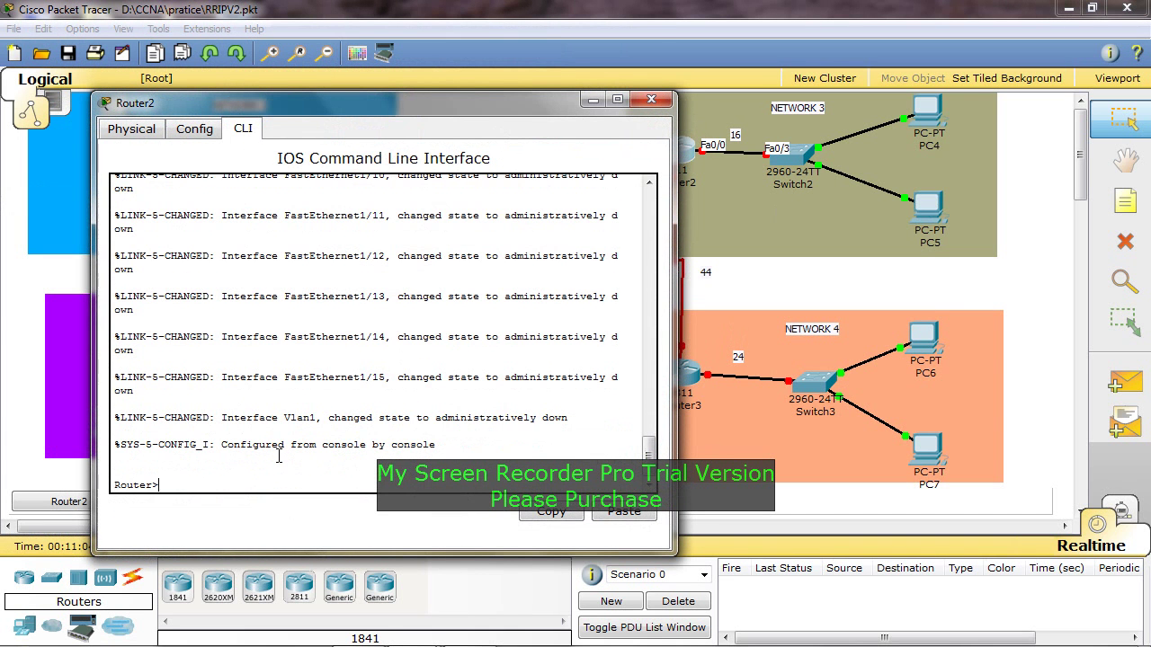
type("en")
key("Return")
type("conf t")
key("Return")
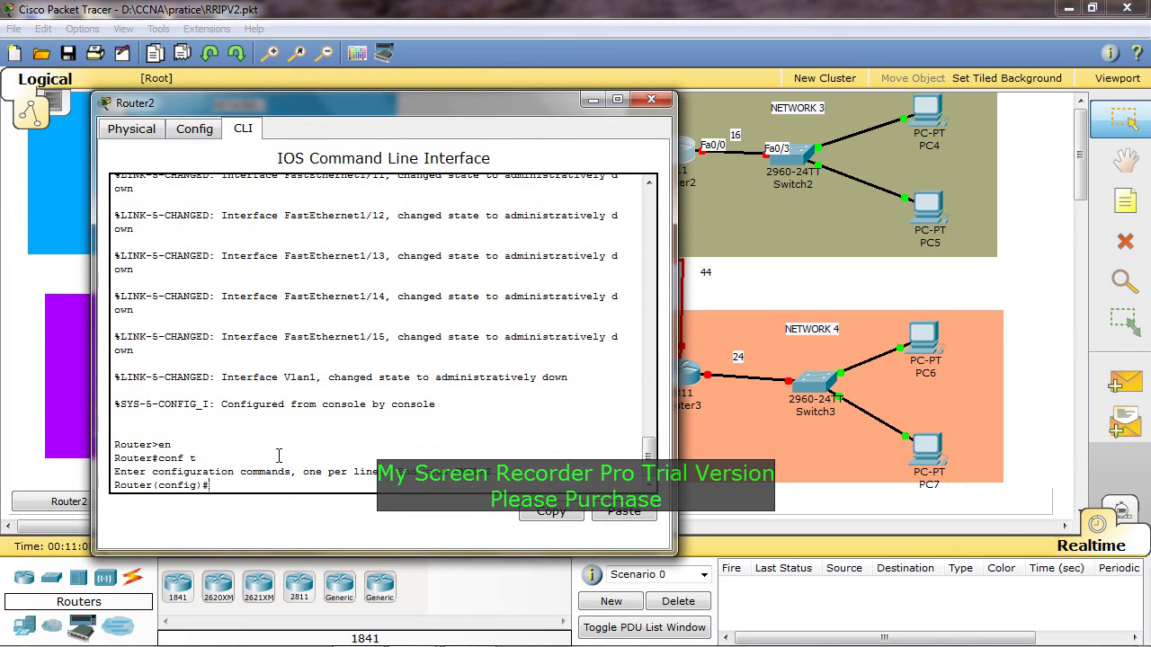
type("int fa0/")
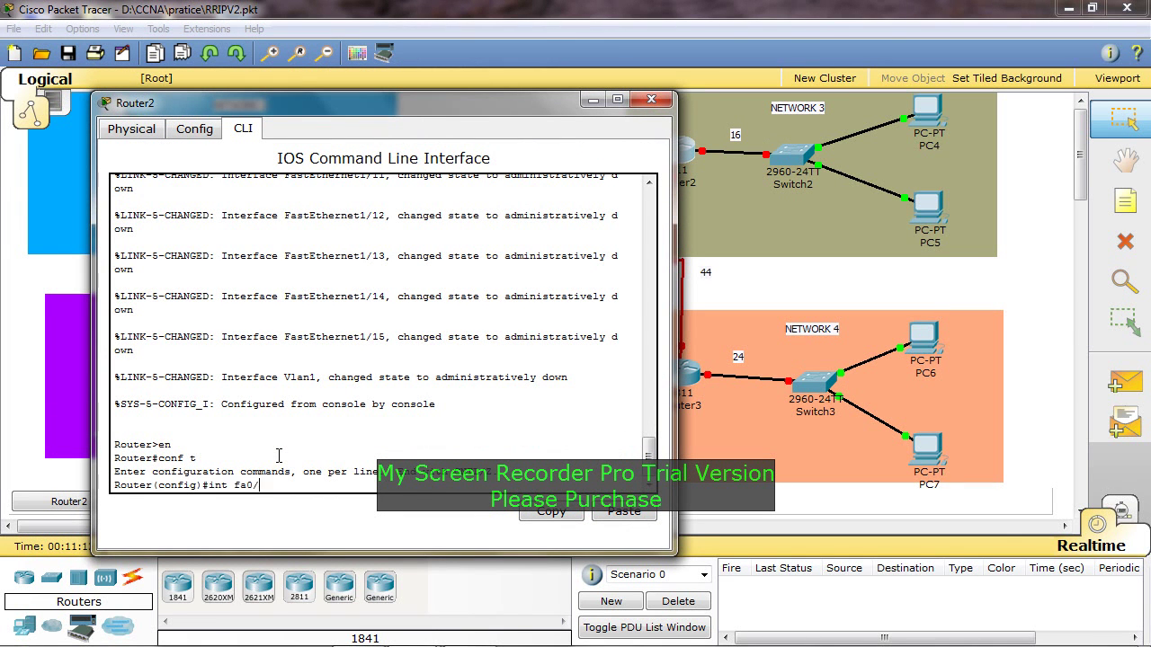
type("0")
key("Return")
- Assign 210.210.210.17 255.255.255.248 to fa0/0, enable it with no shutdown, and exit
type("ip add")
key("Tab")
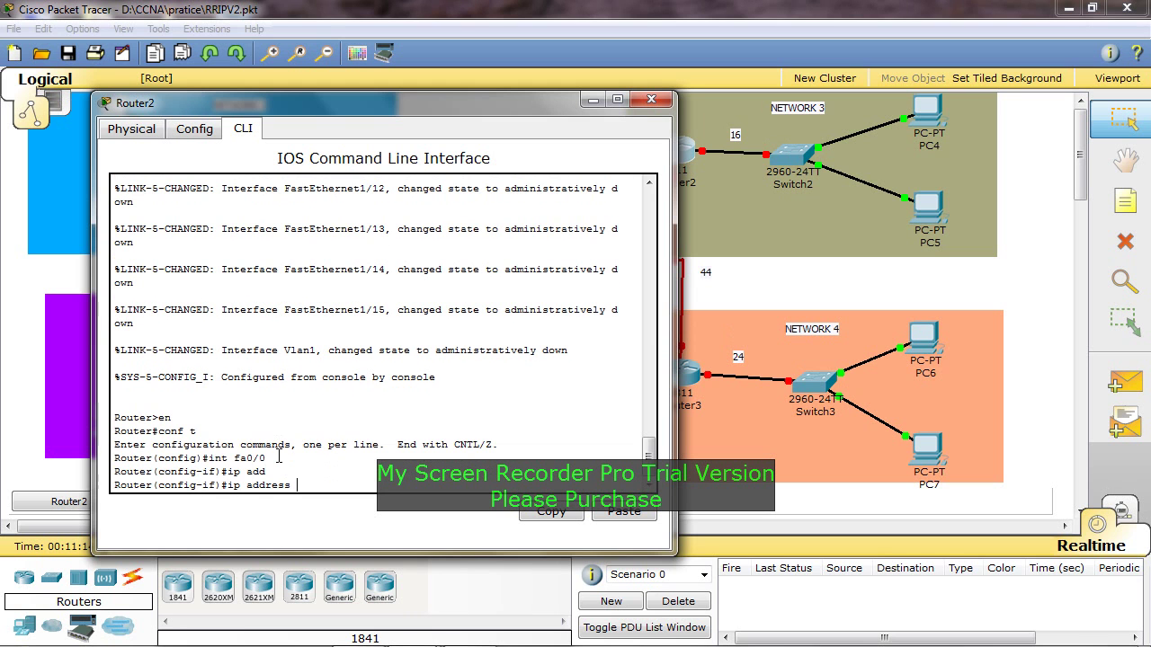
type("210.210.210.17 255.255.255.248")
key("Return")
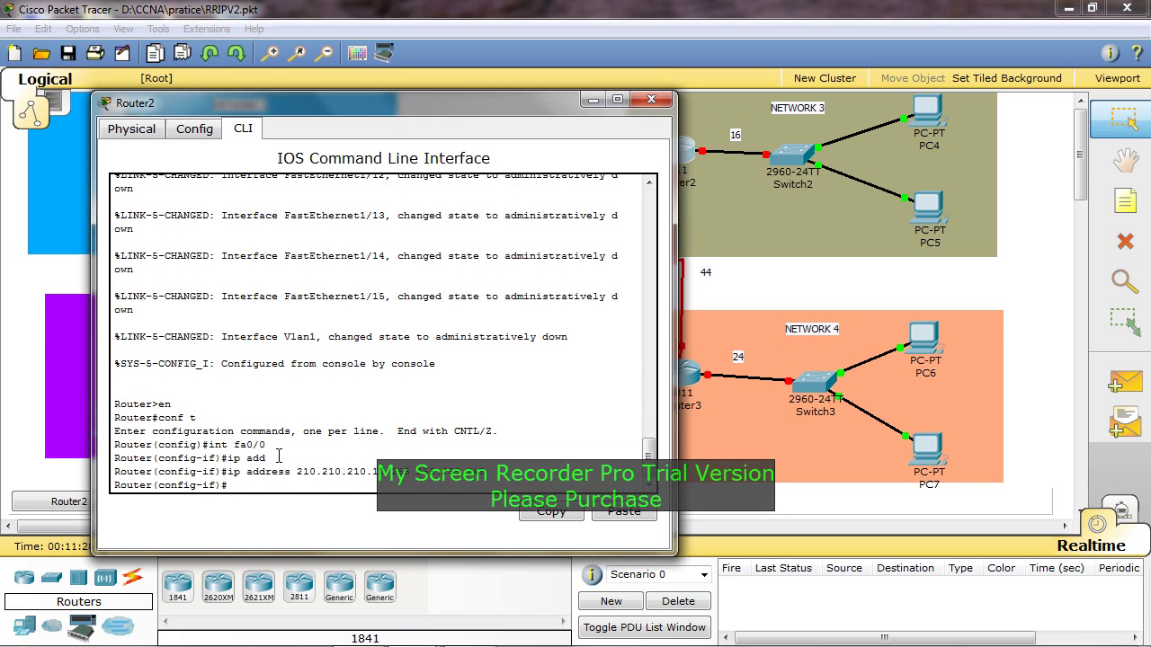
type("no shyt")
key("BackSpace")
type("ut")
key("Return")
type("exi")
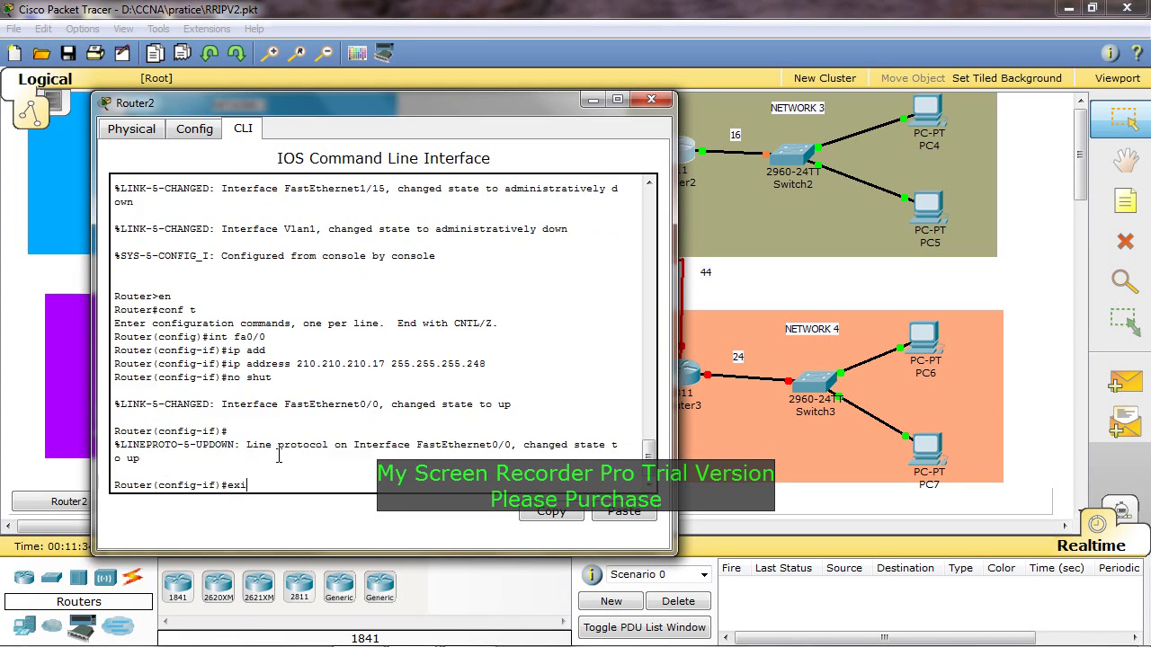
type("t")
key("Return")
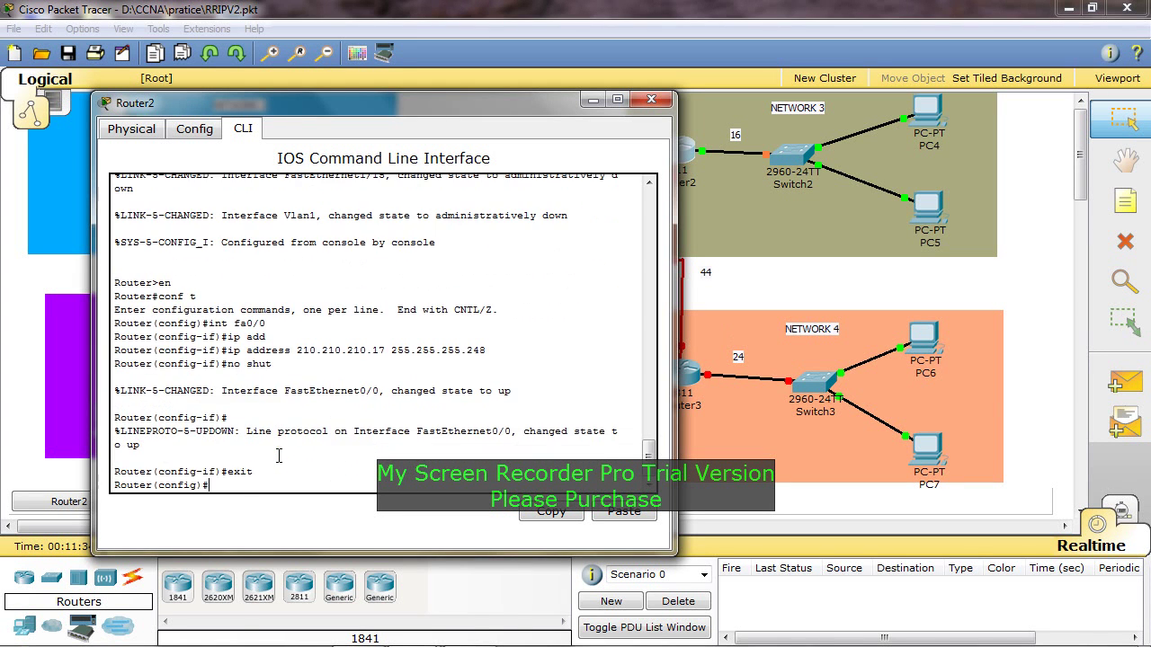
left_click(651, 99)
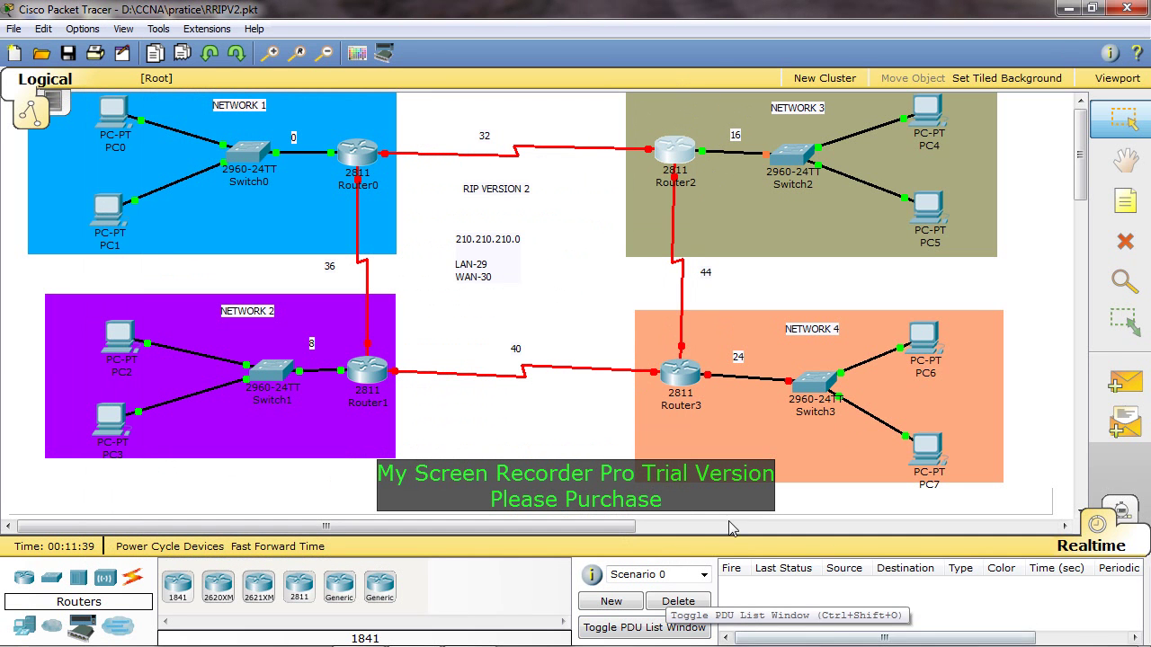
- Address PC6 as 210.210.210.26 /255.255.255.248 with gateway 210.210.210.25, then close its window
left_click(926, 347)
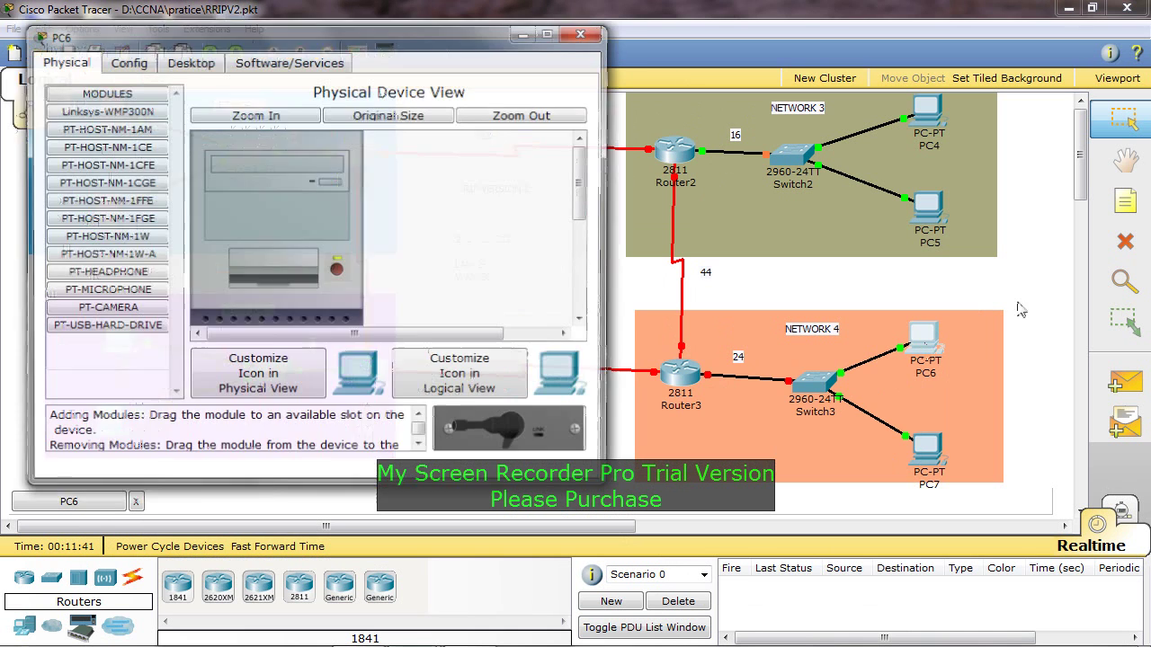
left_click(182, 65)
left_click(109, 157)
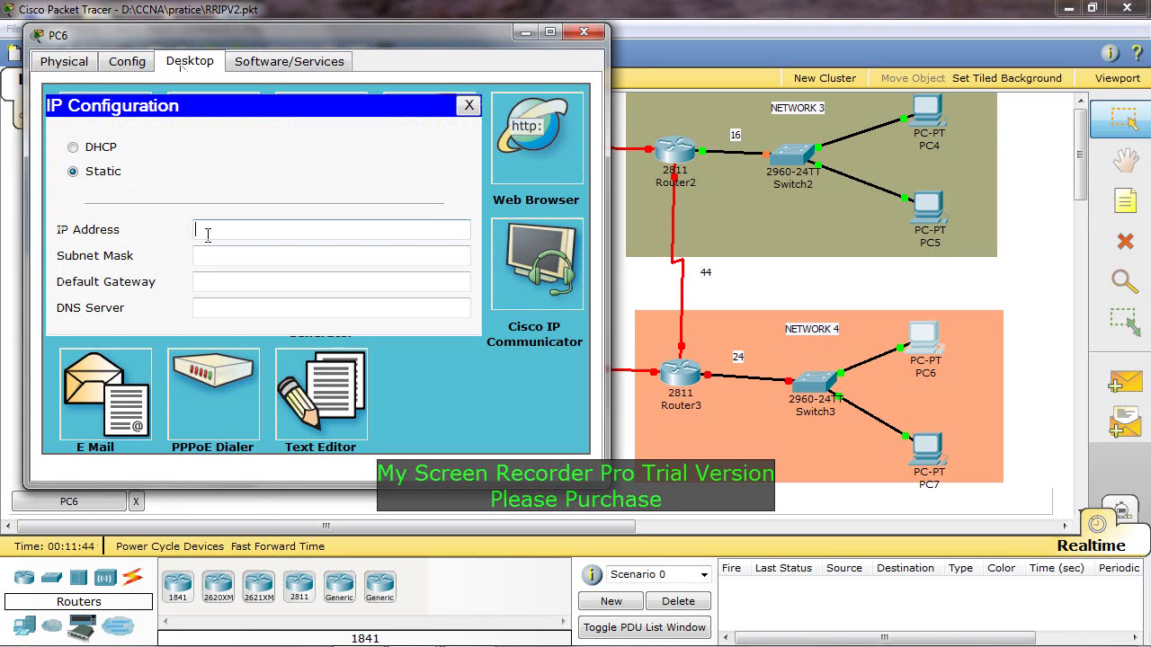
type("210.")
type("210.210.26")
left_click(313, 255)
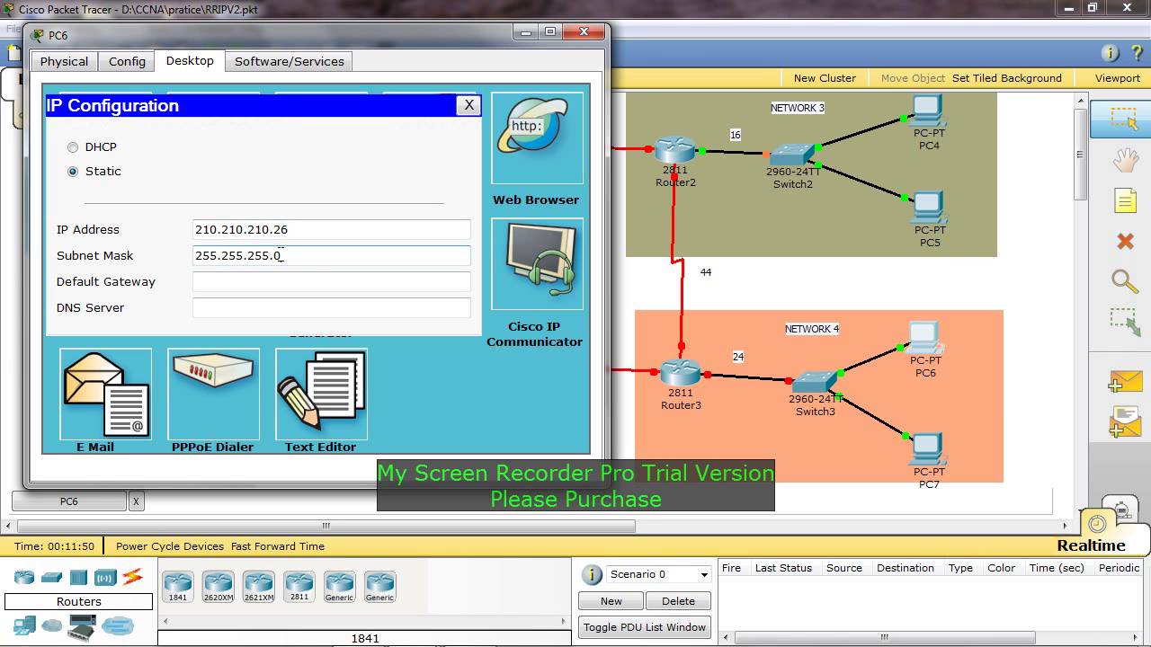
key("BackSpace")
type("248")
left_click(299, 283)
type("21")
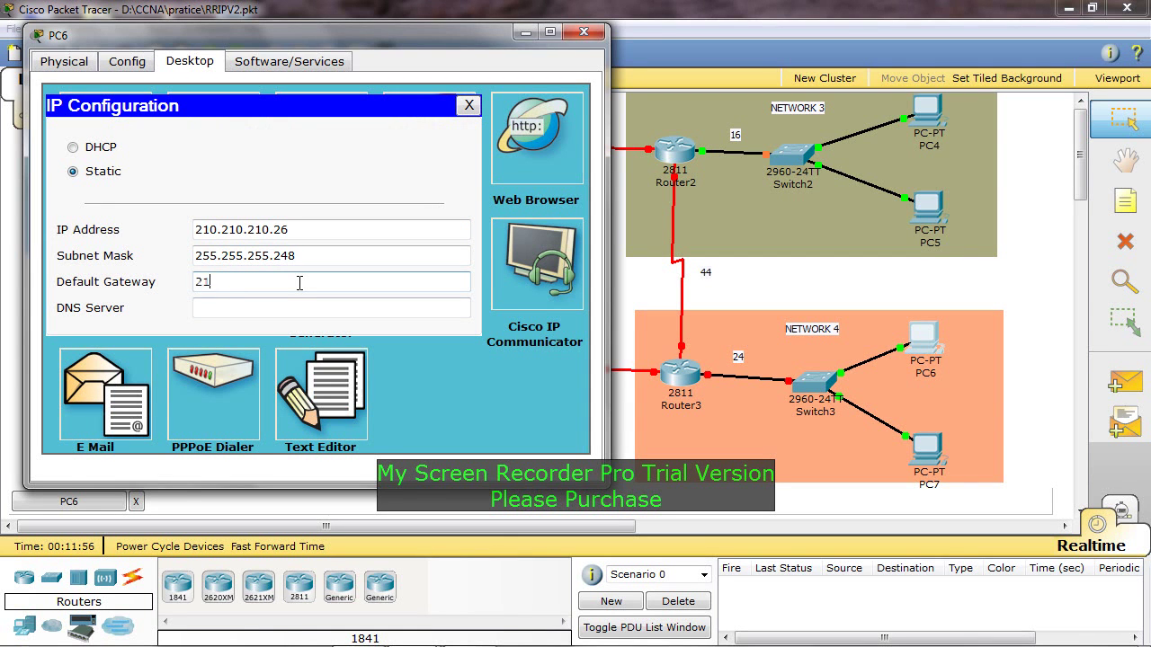
type("0.210.210.25")
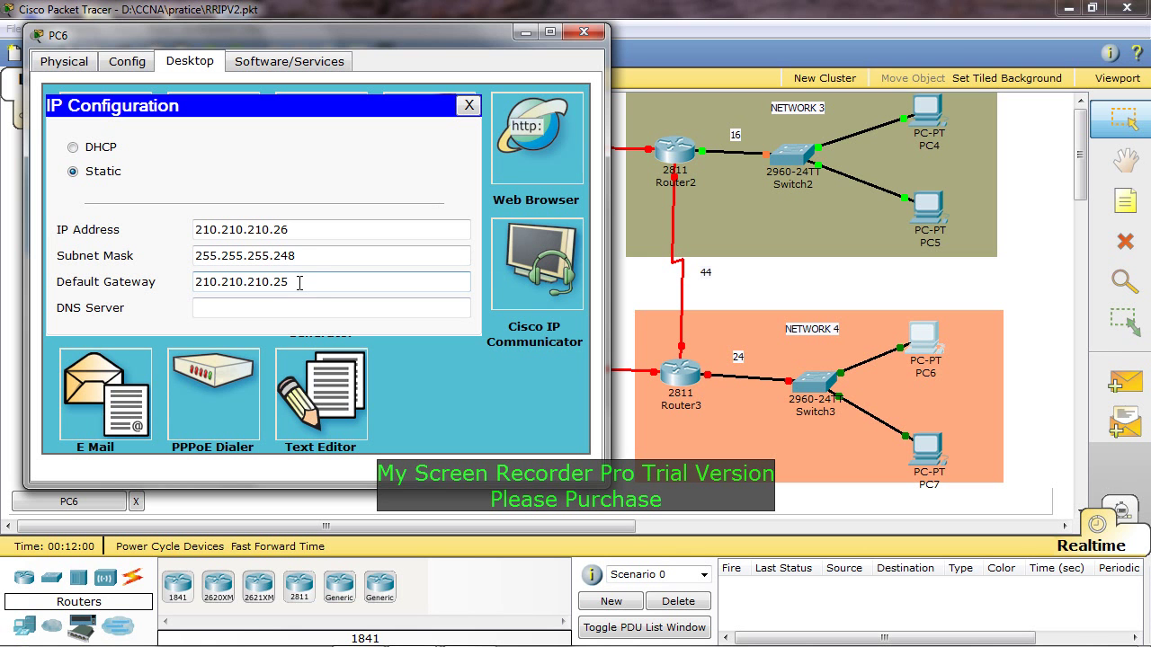
double_click(300, 282)
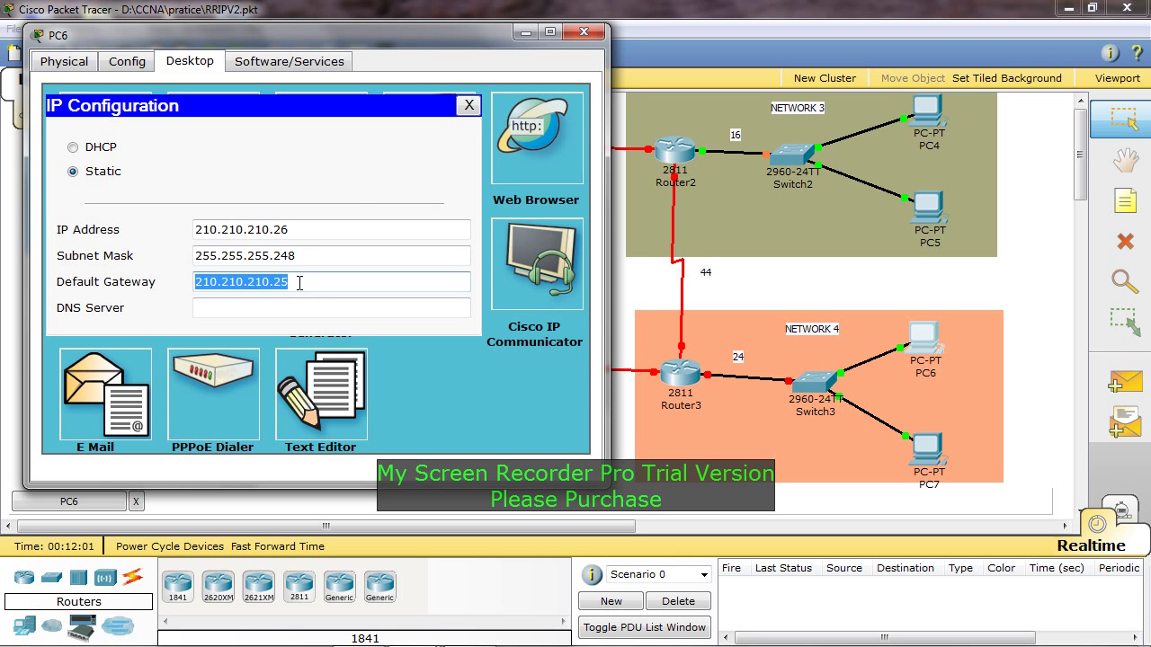
left_click(584, 32)
- Address PC7 as 210.210.210.27 /255.255.255.248 with gateway 210.210.210.25, then close its window
left_click(926, 449)
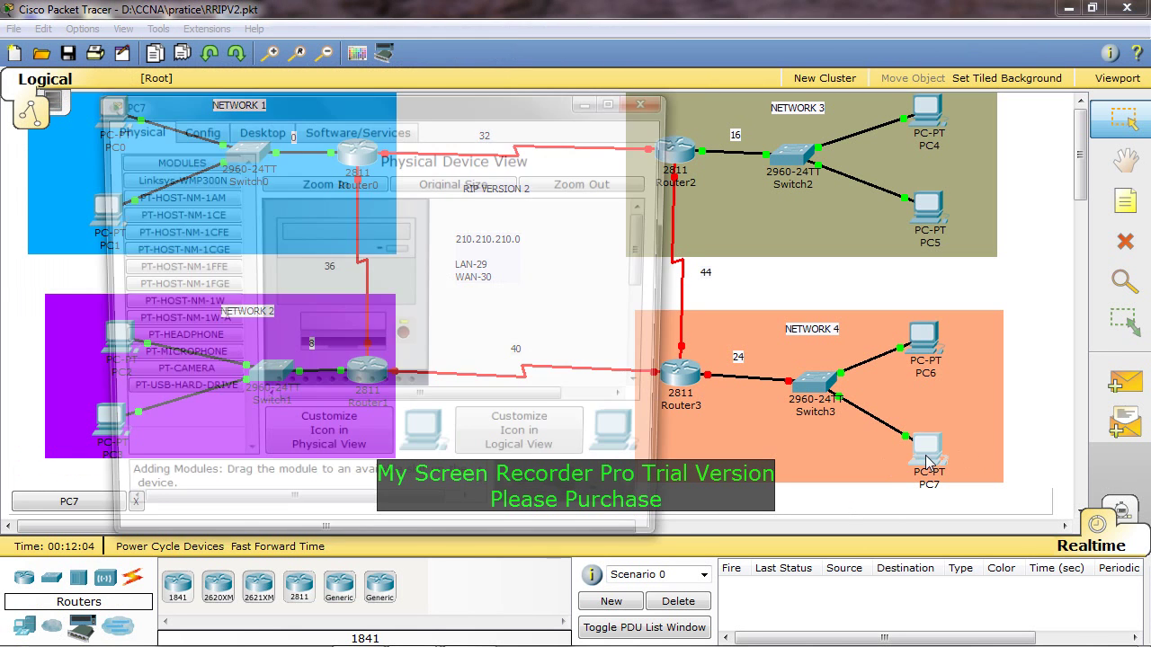
left_click(257, 128)
left_click(169, 220)
left_click(302, 298)
type("210.210.210")
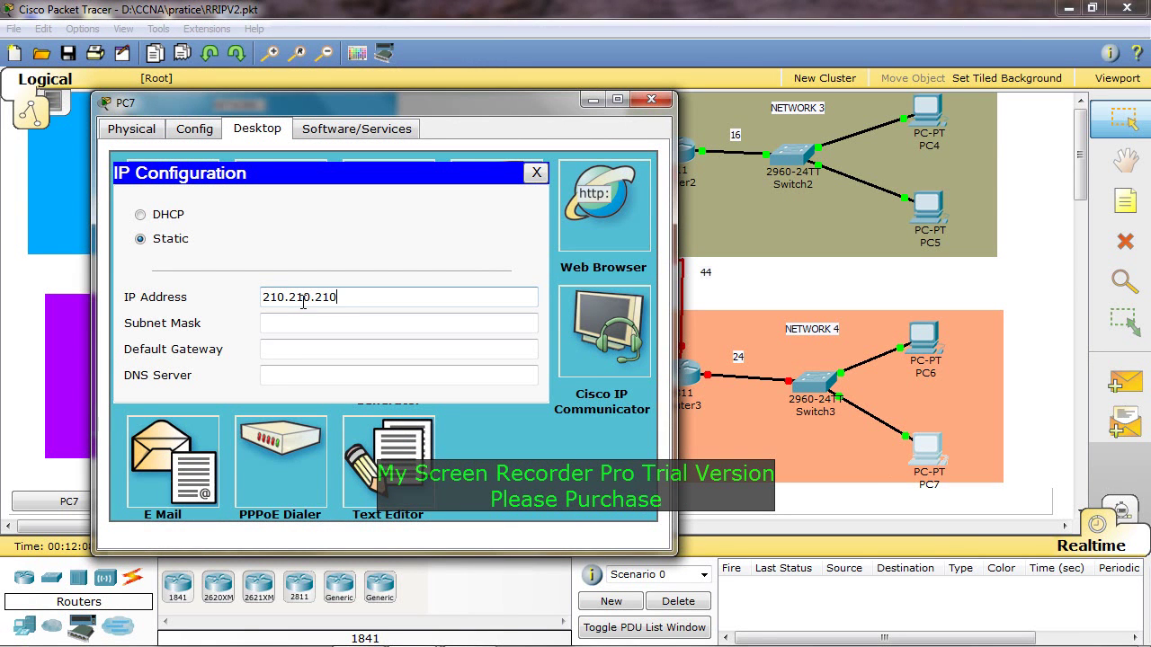
type(".27")
left_click(377, 320)
key("BackSpace")
type("248")
left_click(353, 349)
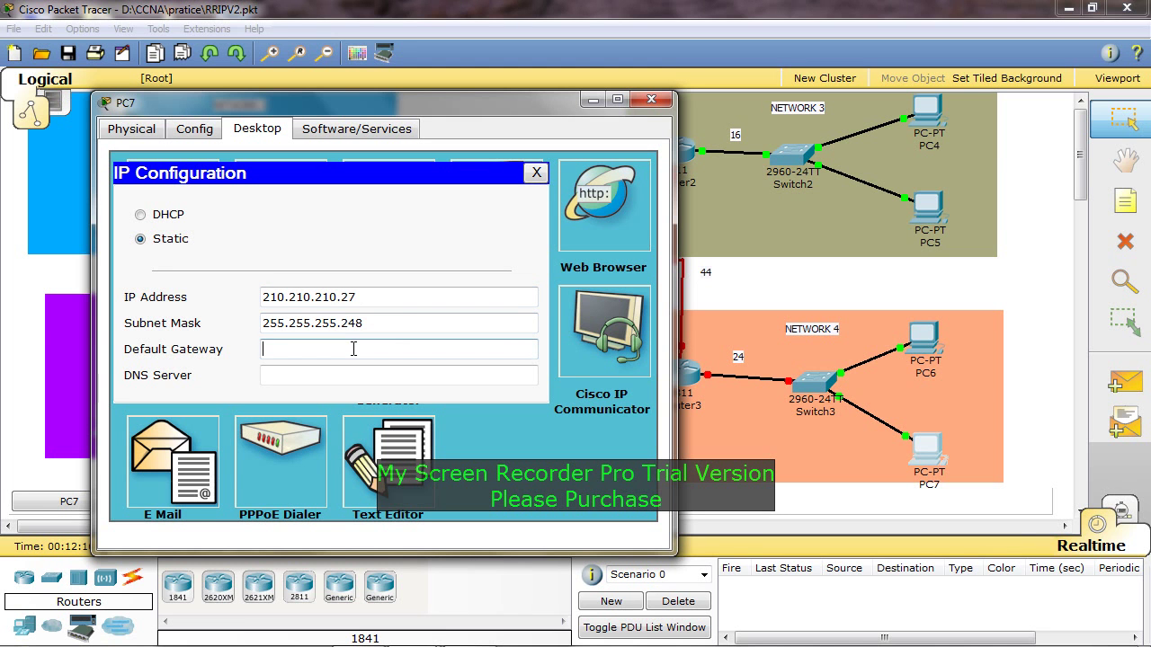
type("210.210.210.25")
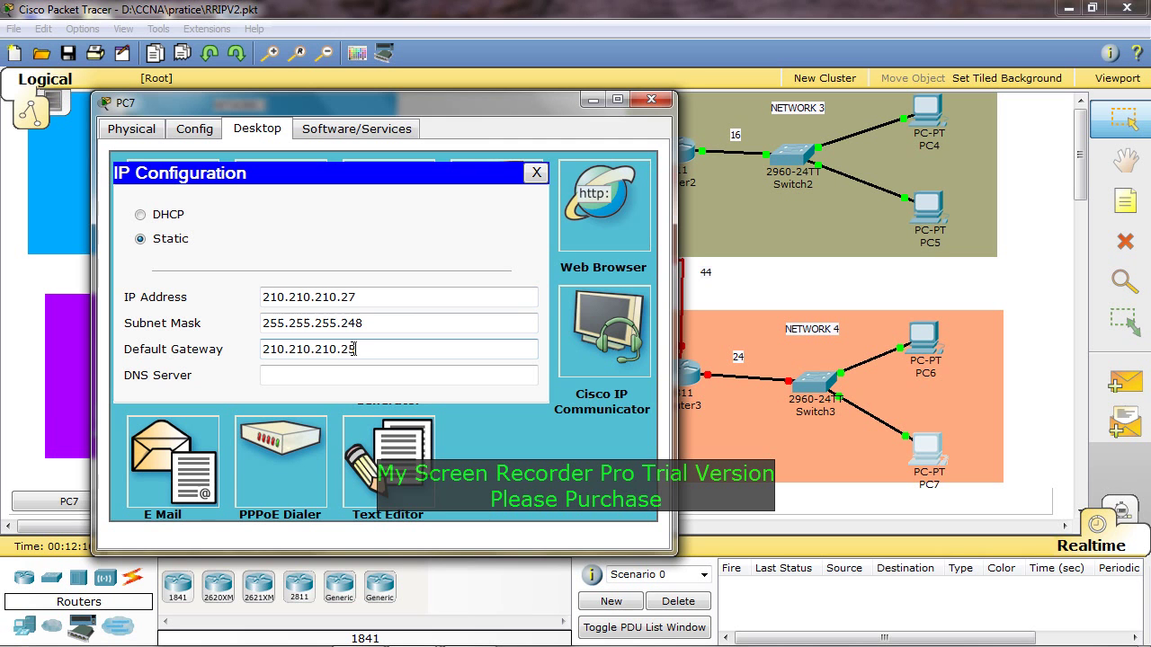
left_click(650, 100)
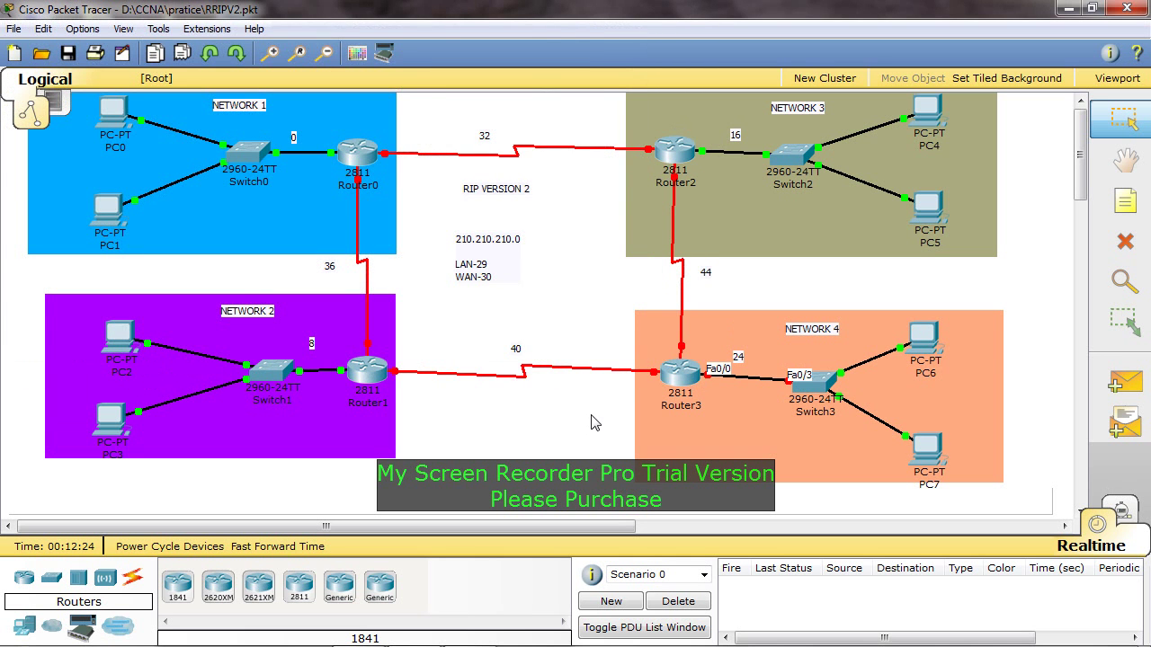
- In Router3's CLI, enter global configuration mode (en, conf t) and select interface fa0/0
left_click(675, 371)
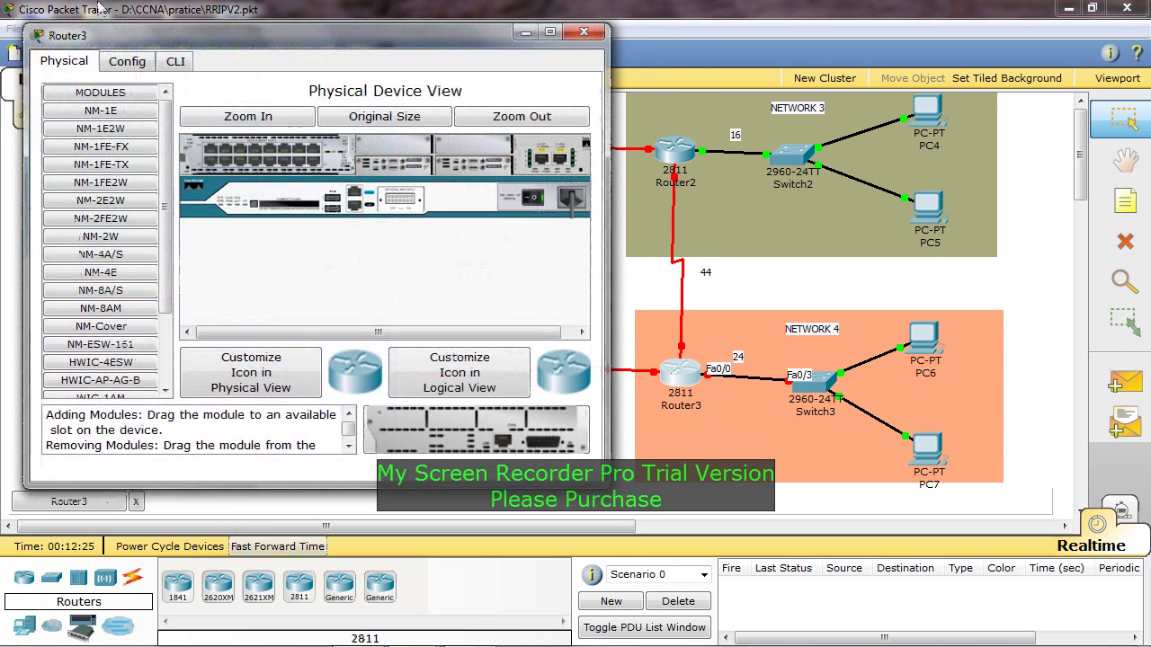
left_click(175, 62)
key("Return")
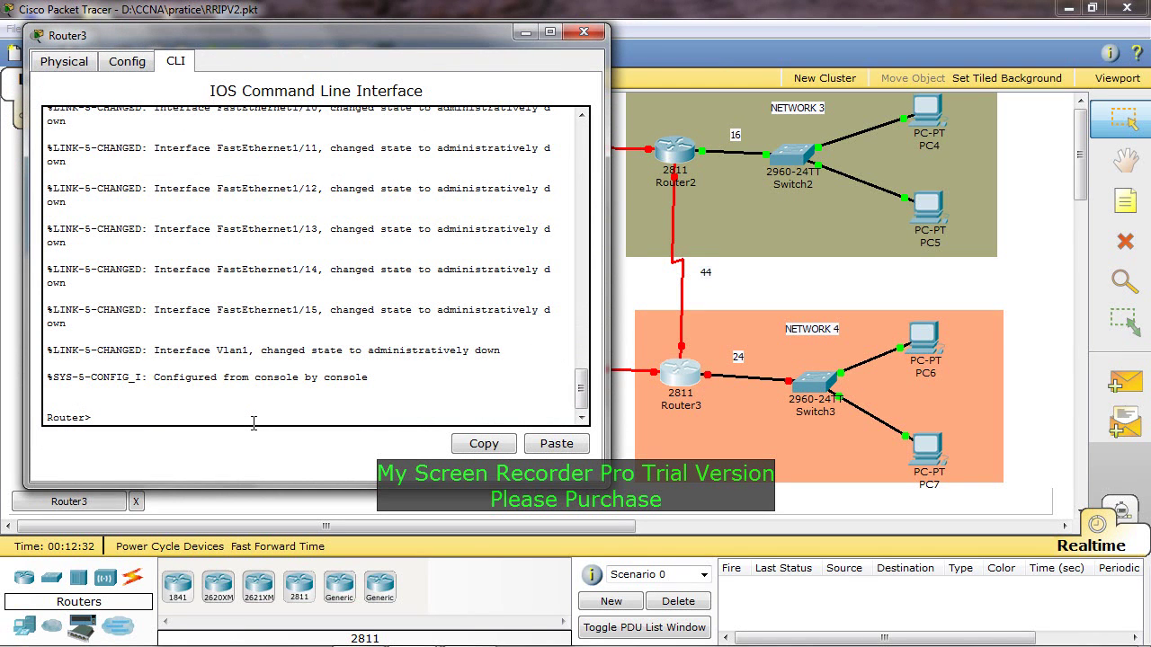
type("en")
key("Return")
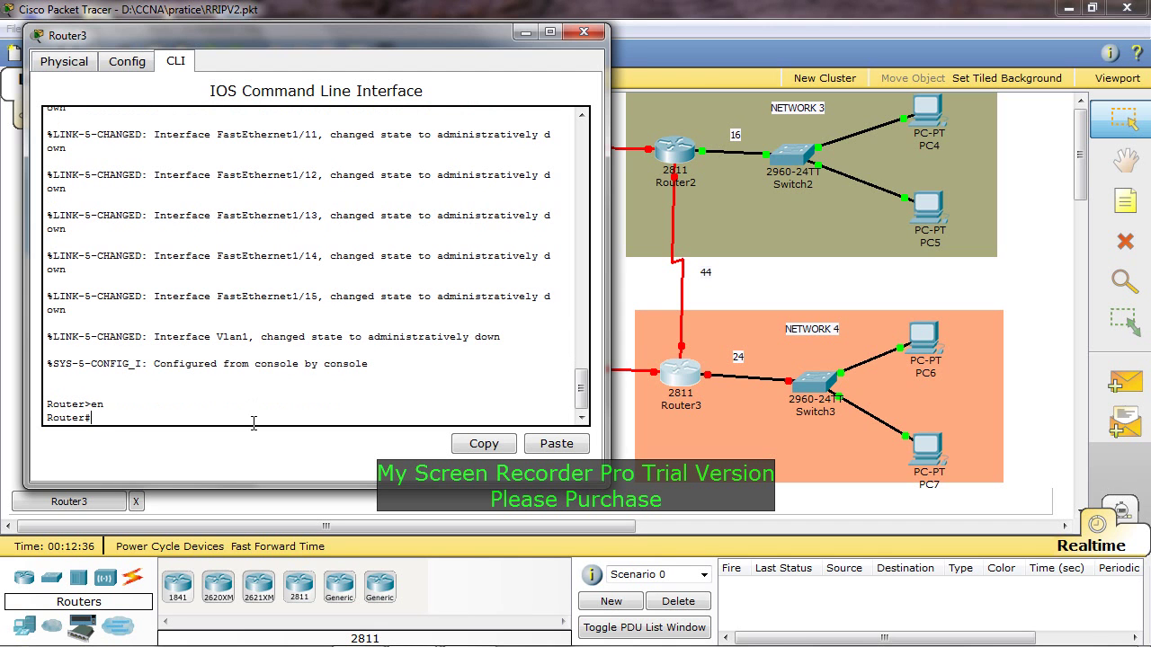
type("conf t")
key("Return")
type("int fa0/")
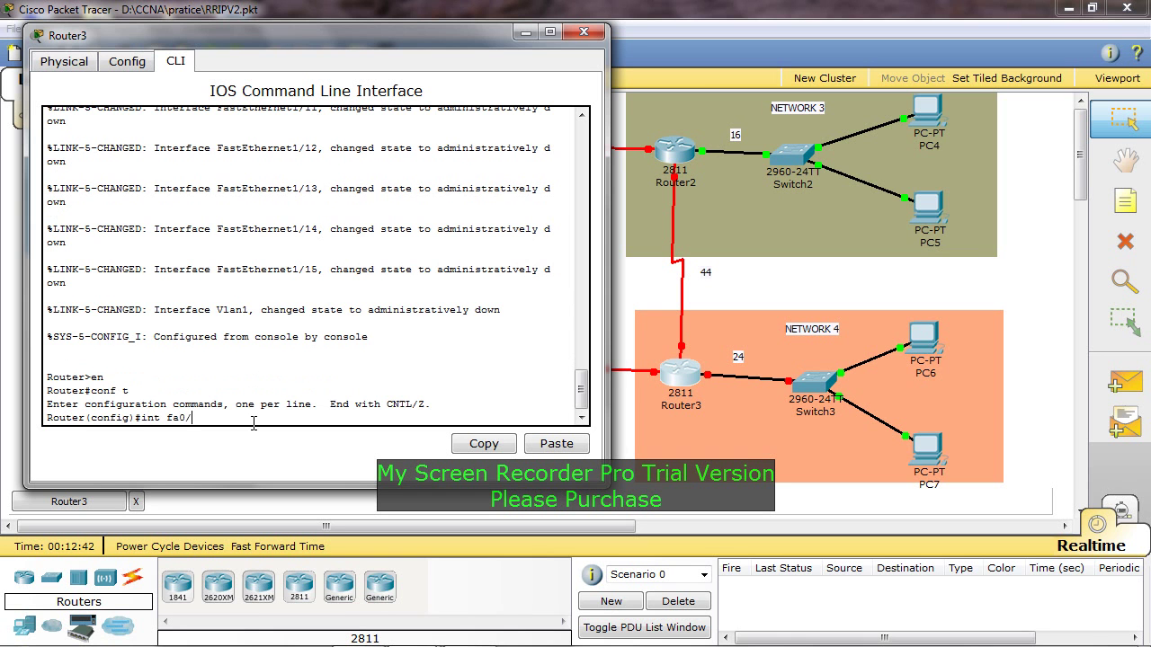
type("0")
key("Return")
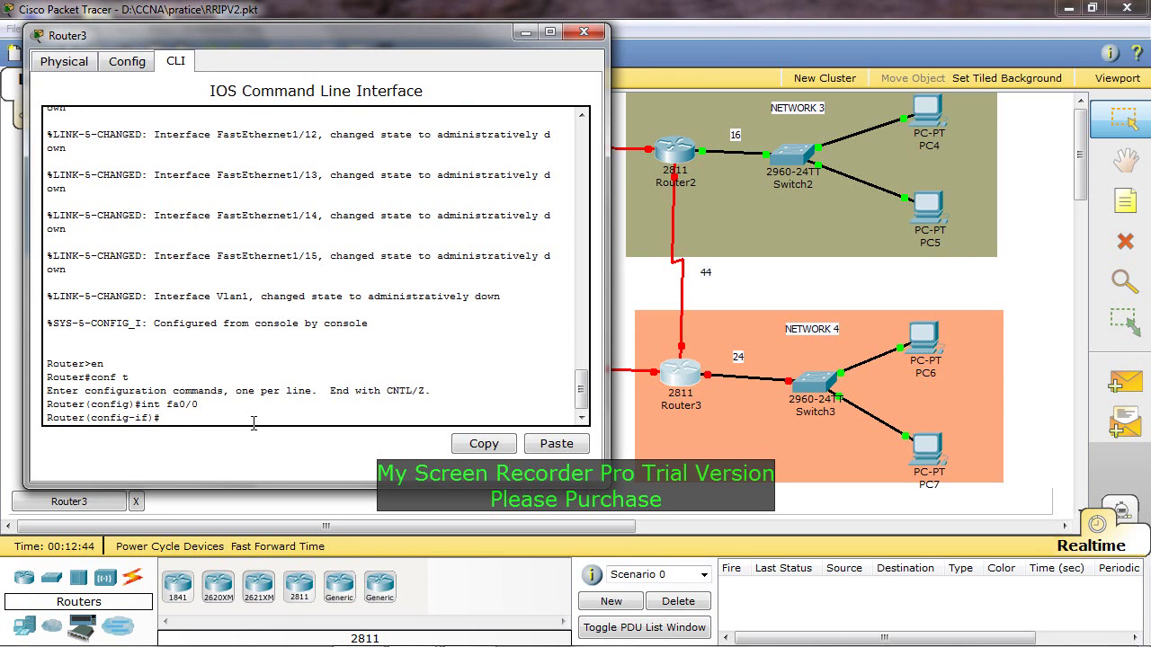
- Assign 210.210.210.25 255.255.255.248 to fa0/0, enable it with no shut, and exit
type("ip add")
key("Tab")
type("21")
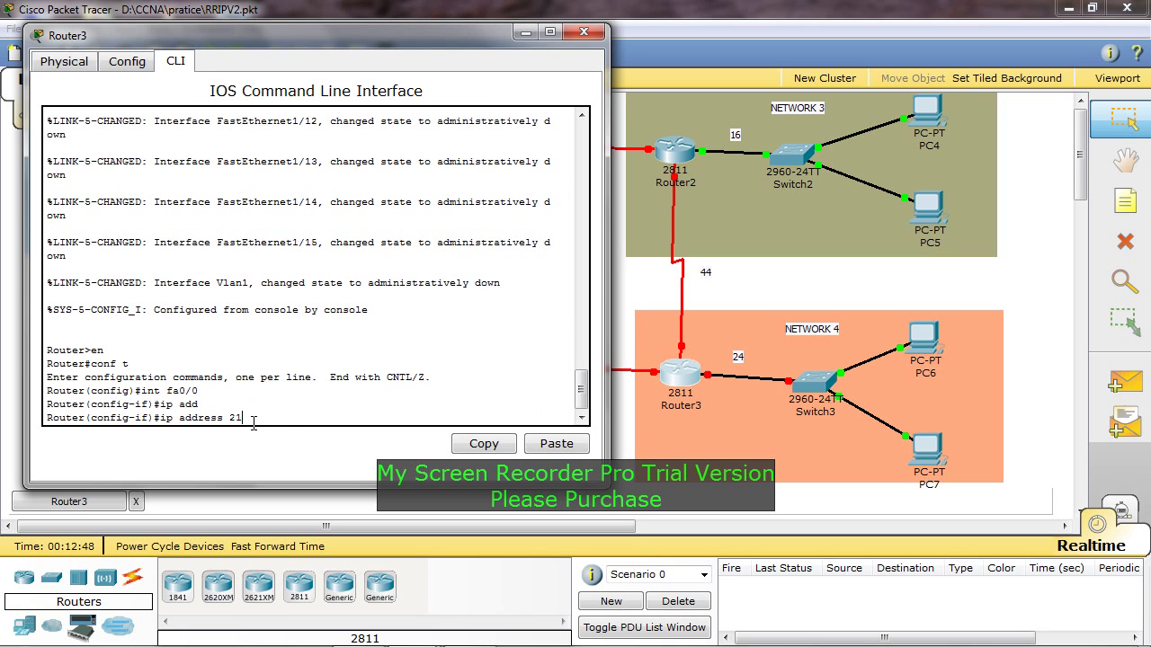
type("0.210.210.25 255.255.255.248")
key("Return")
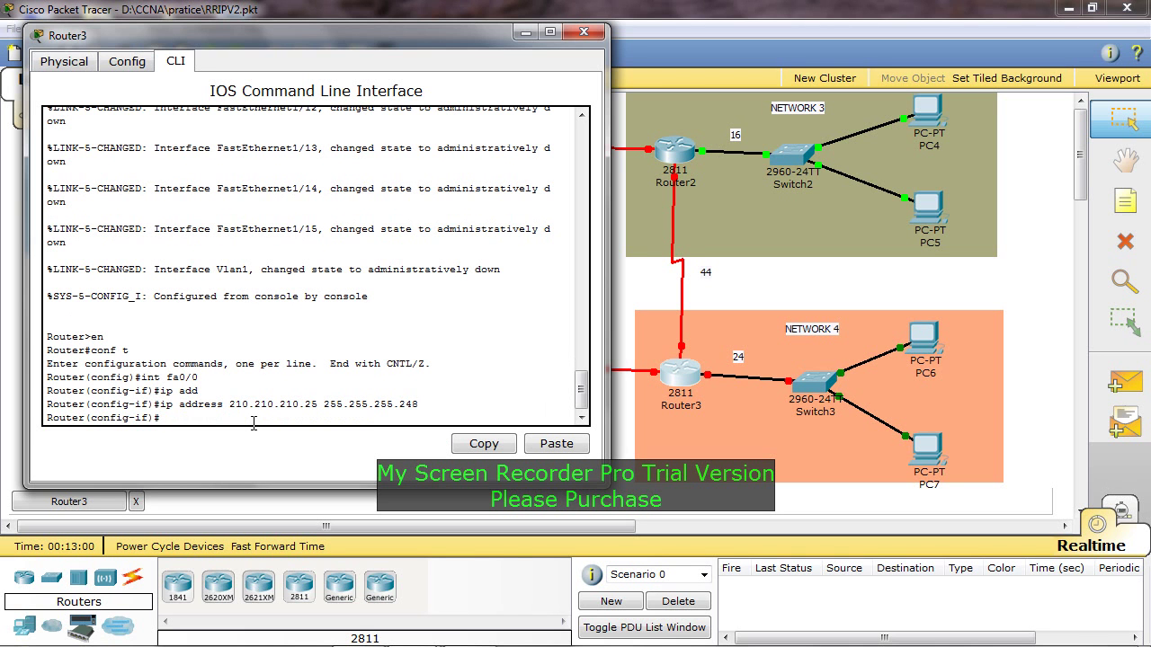
type("no shut")
key("Return")
type("exit")
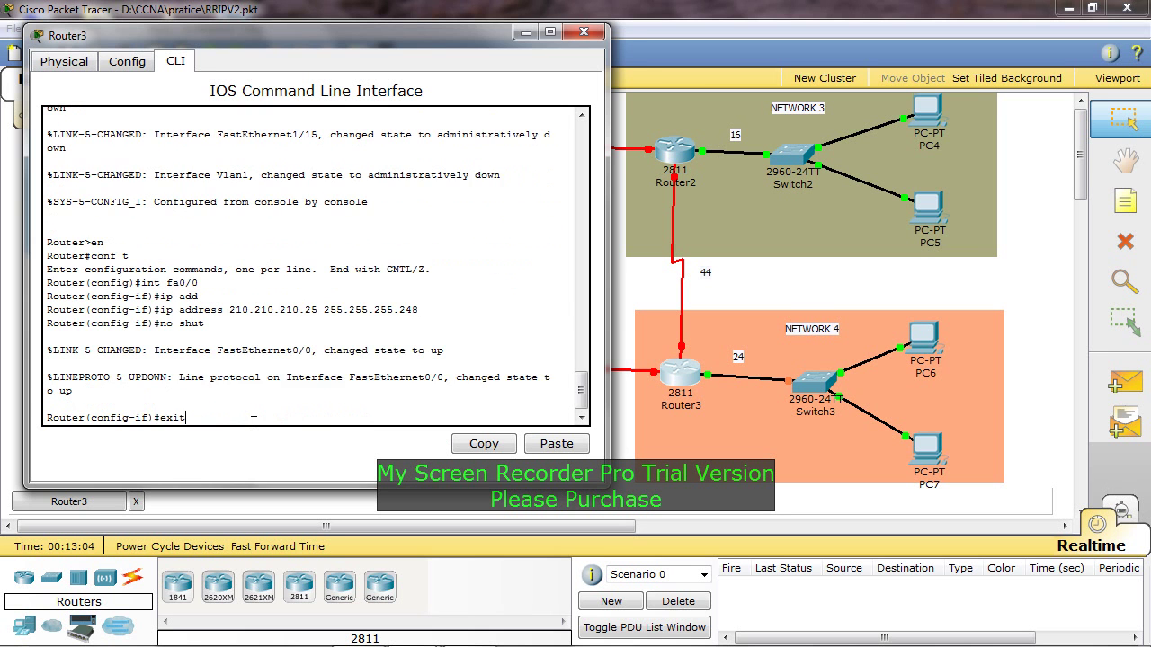
key("Return")
left_click(583, 31)
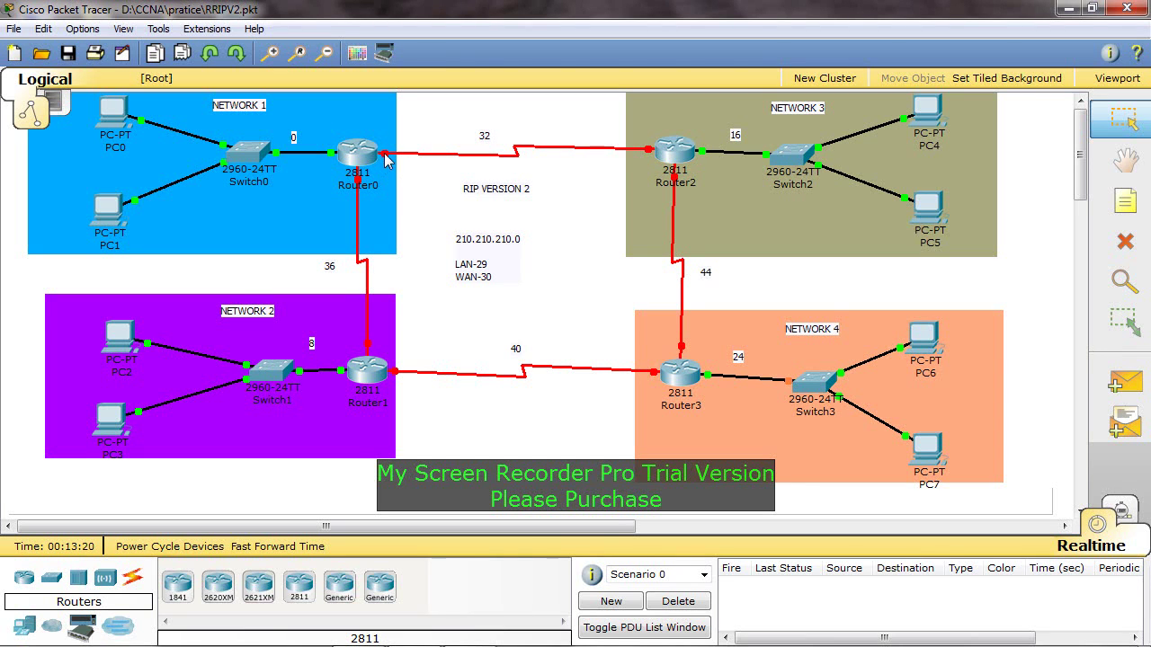
- In Router0's CLI, assign 210.210.210.33 255.255.255.252 to interface Serial0/0/0
mouse_move(373, 158)
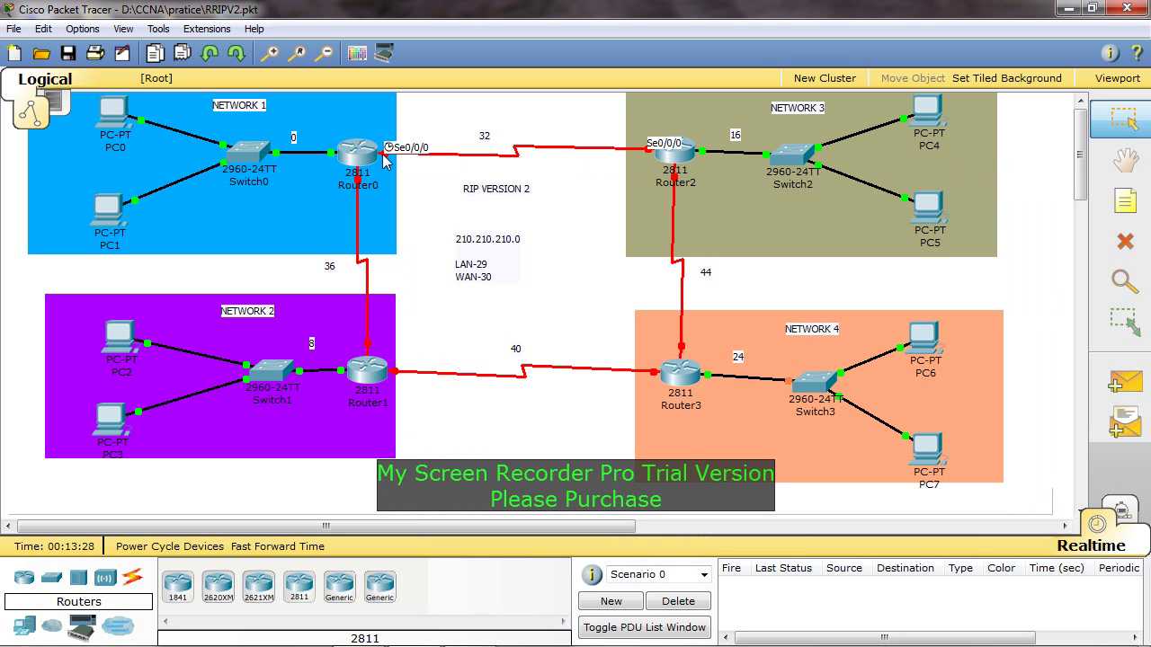
left_click(362, 160)
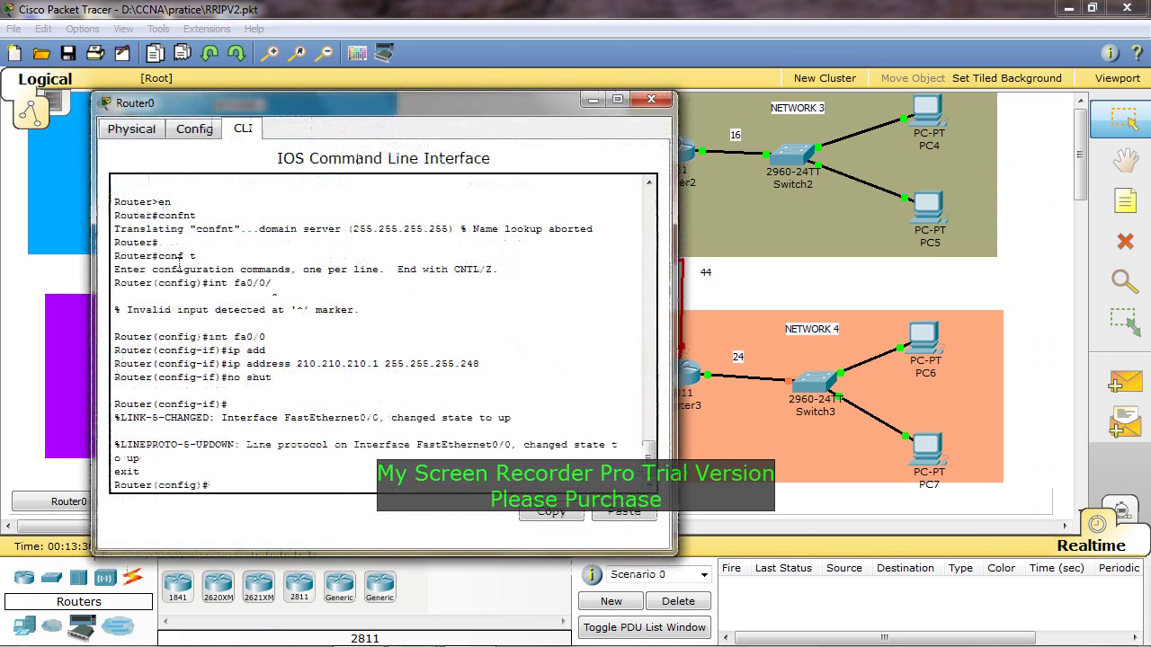
type("int se")
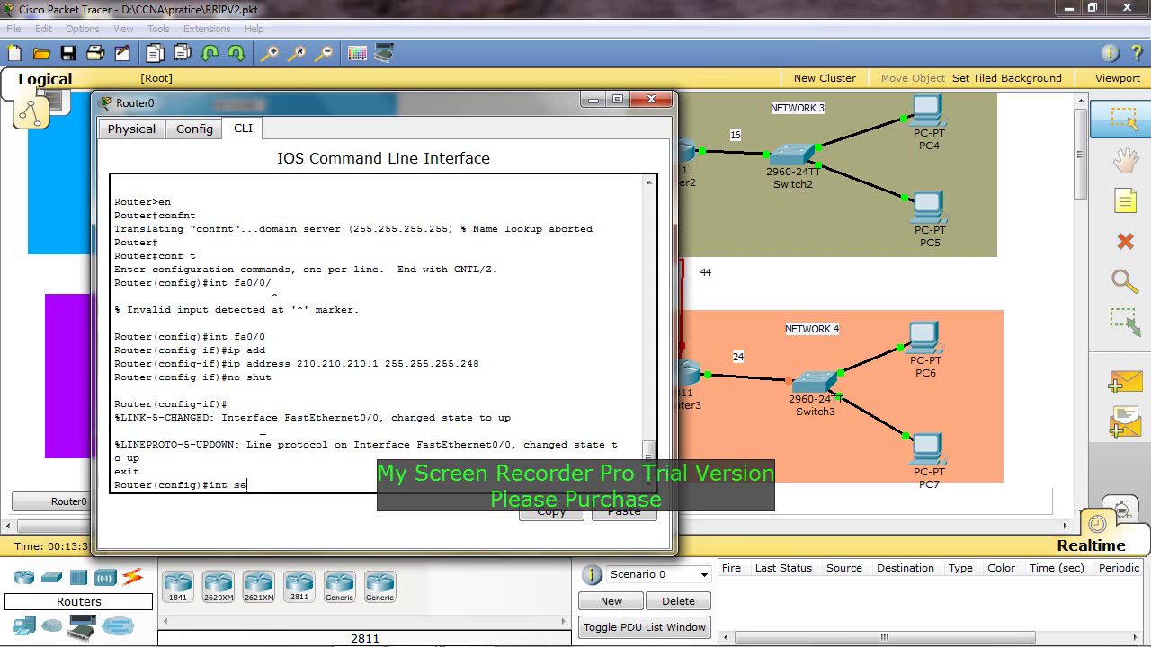
type("0/0/0")
key("Return")
type("ip add")
key("Tab")
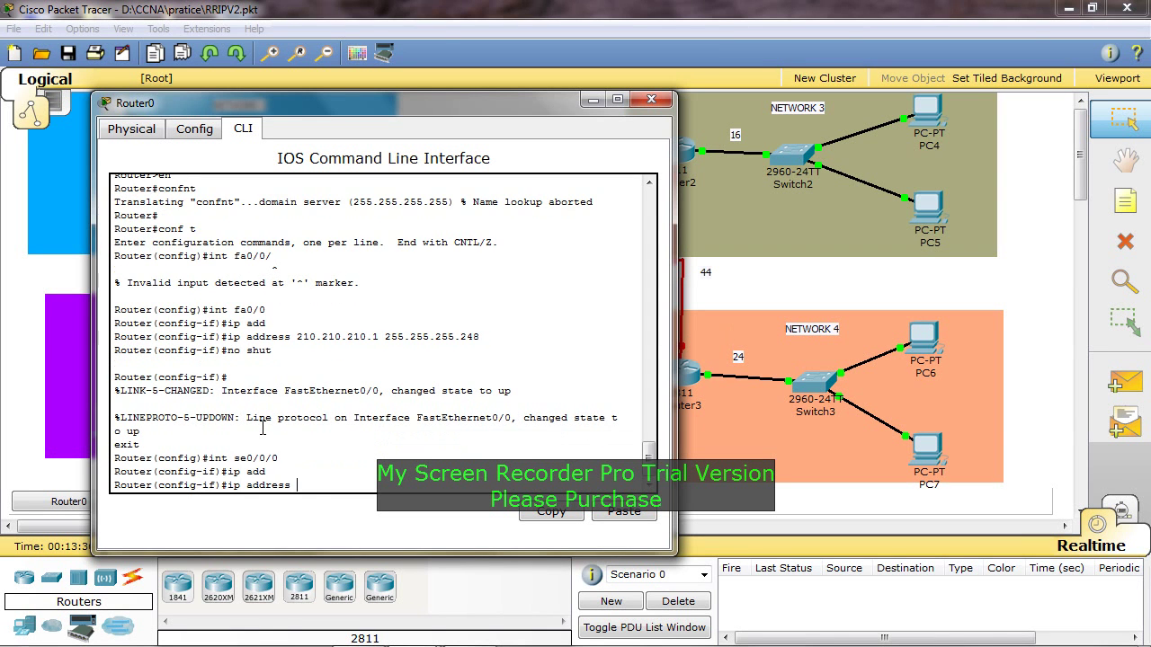
type("210.210.210.33 255.255.255.252")
key("Return")
- Enable Serial0/0/0 with no shut, set clock rate 64000, and exit interface mode
type("no shut")
key("Return")
type("cl")
key("Tab")
type("r")
key("Tab")
type("64000")
key("Return")
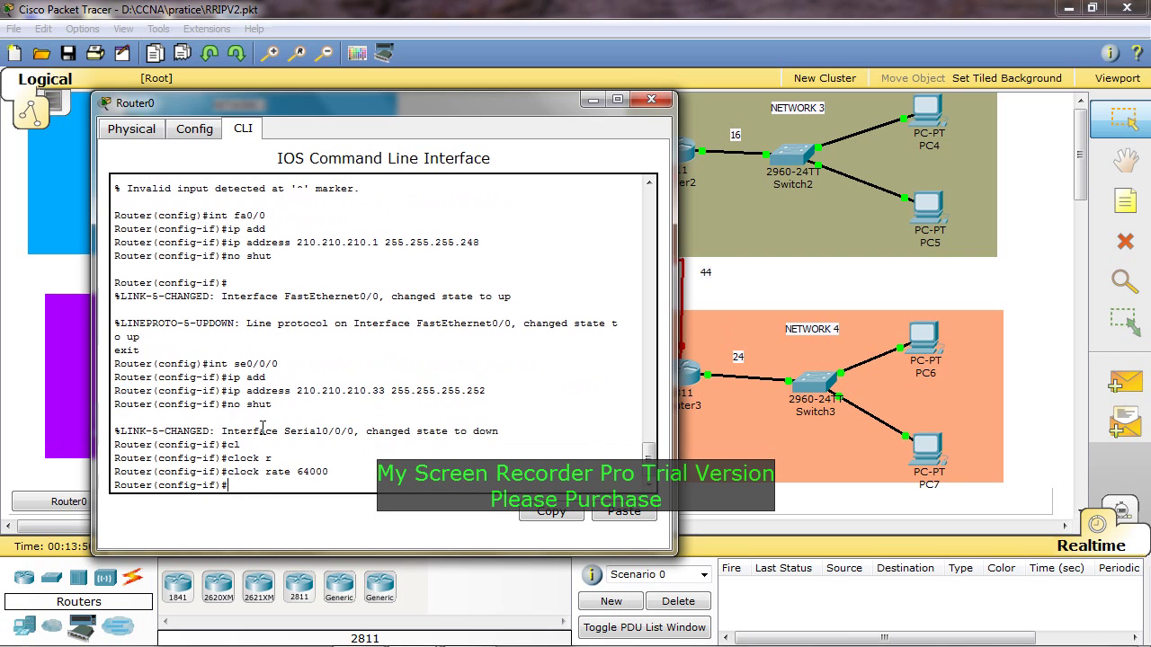
type("exit")
key("Return")
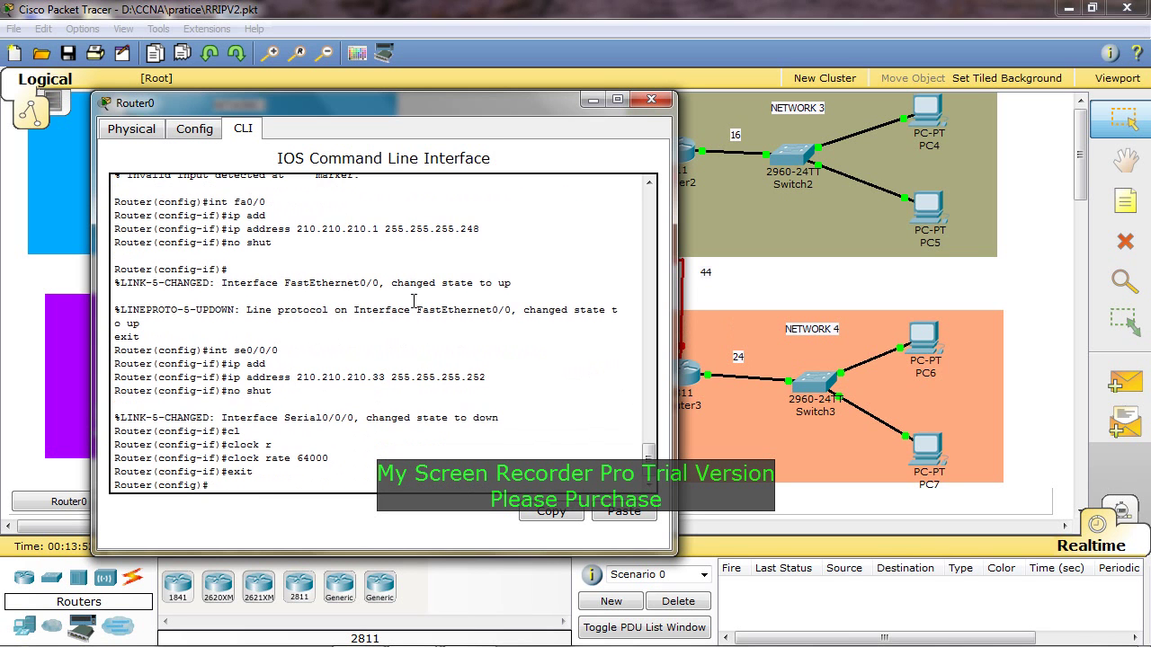
left_click(651, 99)
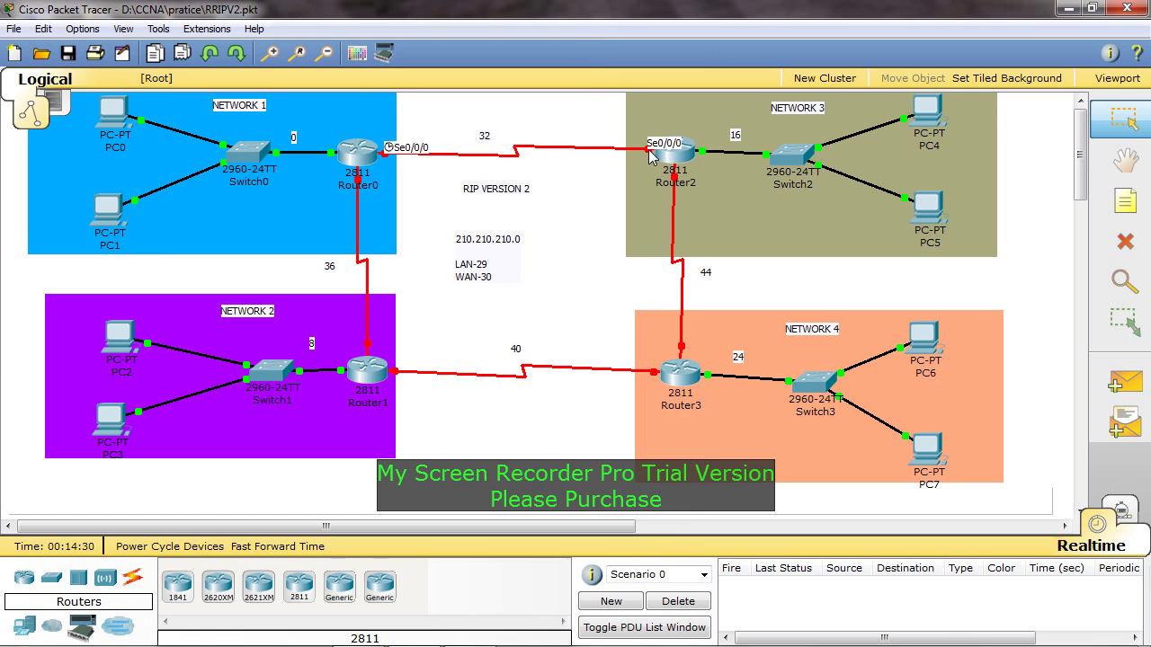
- In Router2's CLI, assign 210.210.210.34 255.255.255.252 to interface Serial0/0/0
left_click(677, 153)
type("int f")
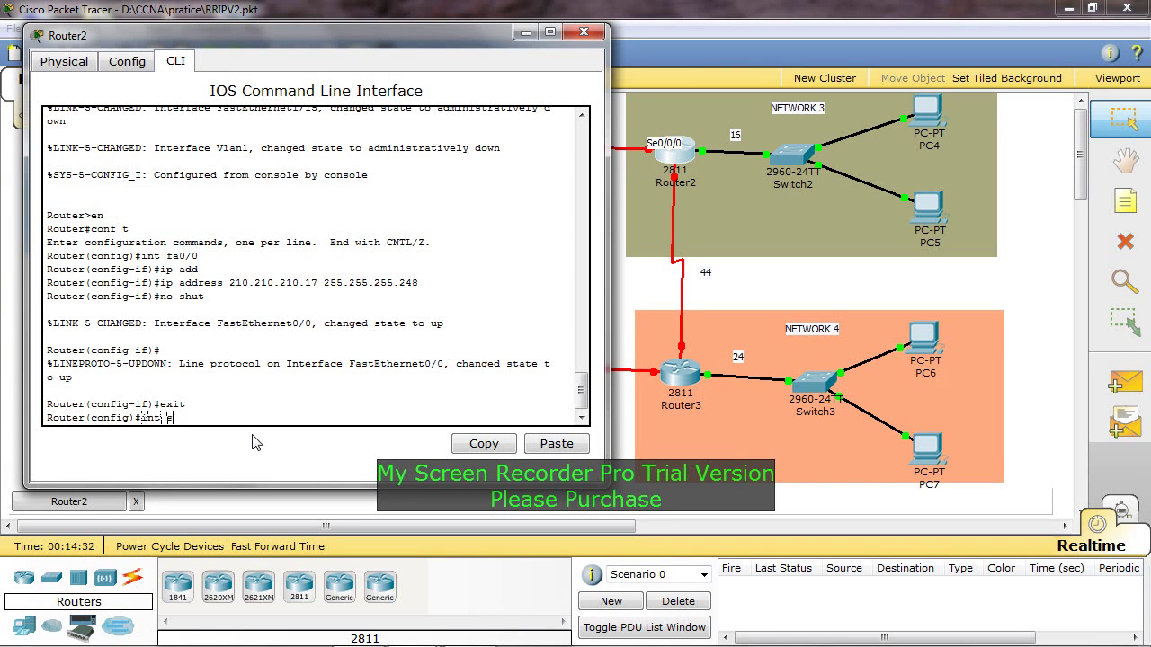
key("BackSpace")
type("se0/0/0")
key("Return")
type("ip add")
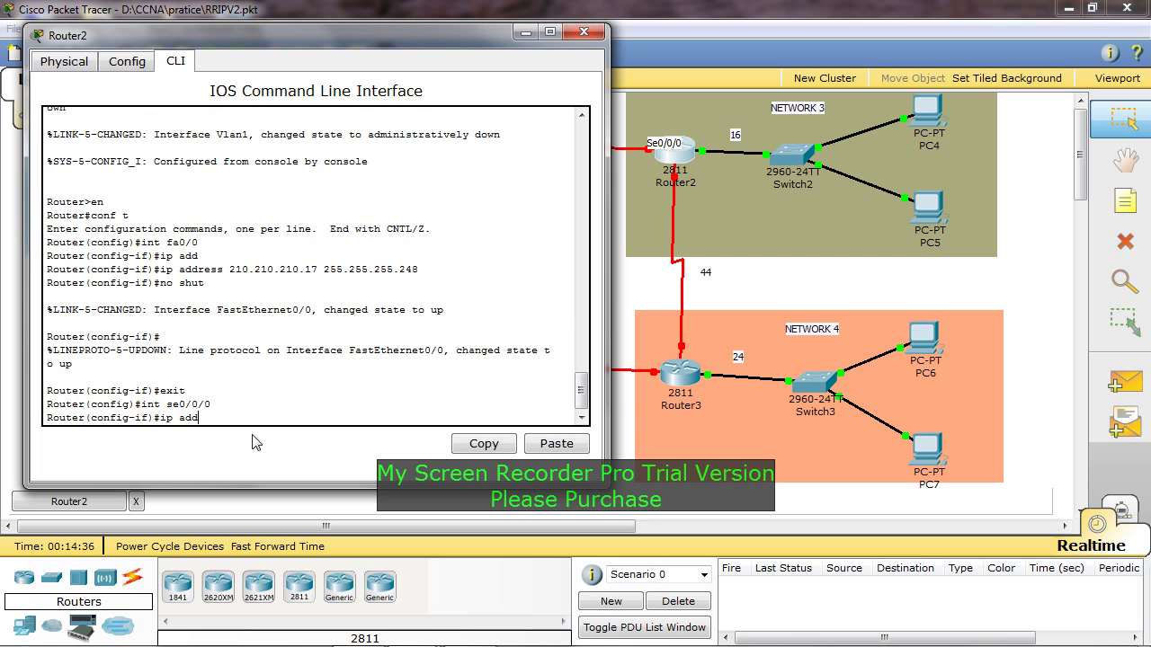
key("Tab")
type("210")
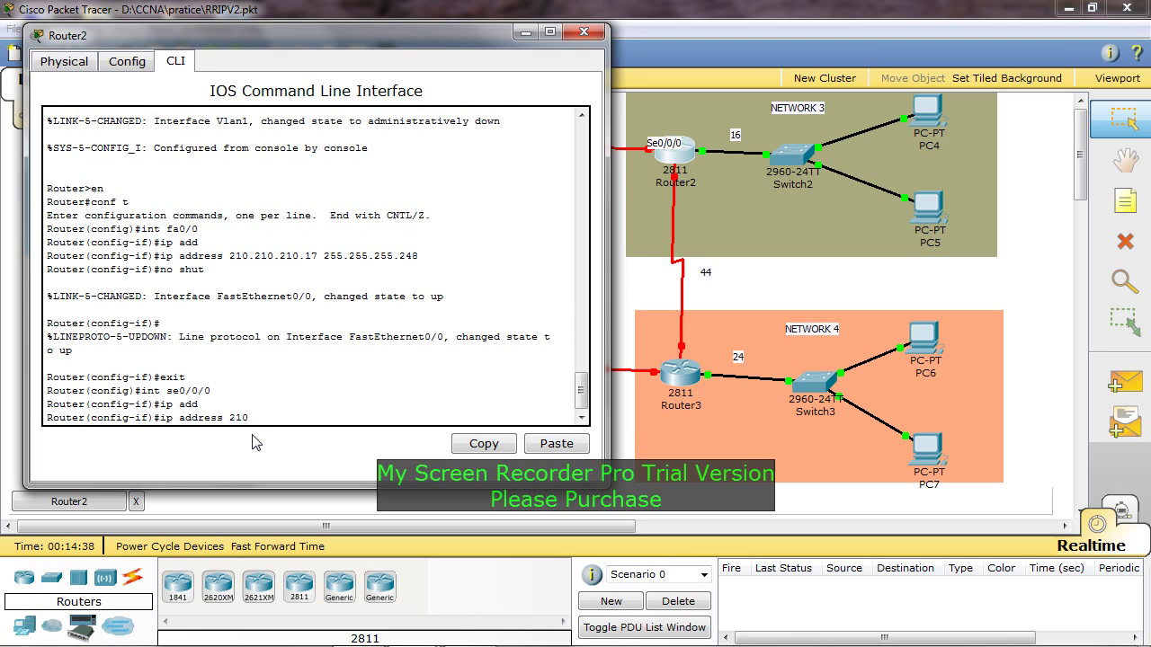
type(".210.210.34 255.255")
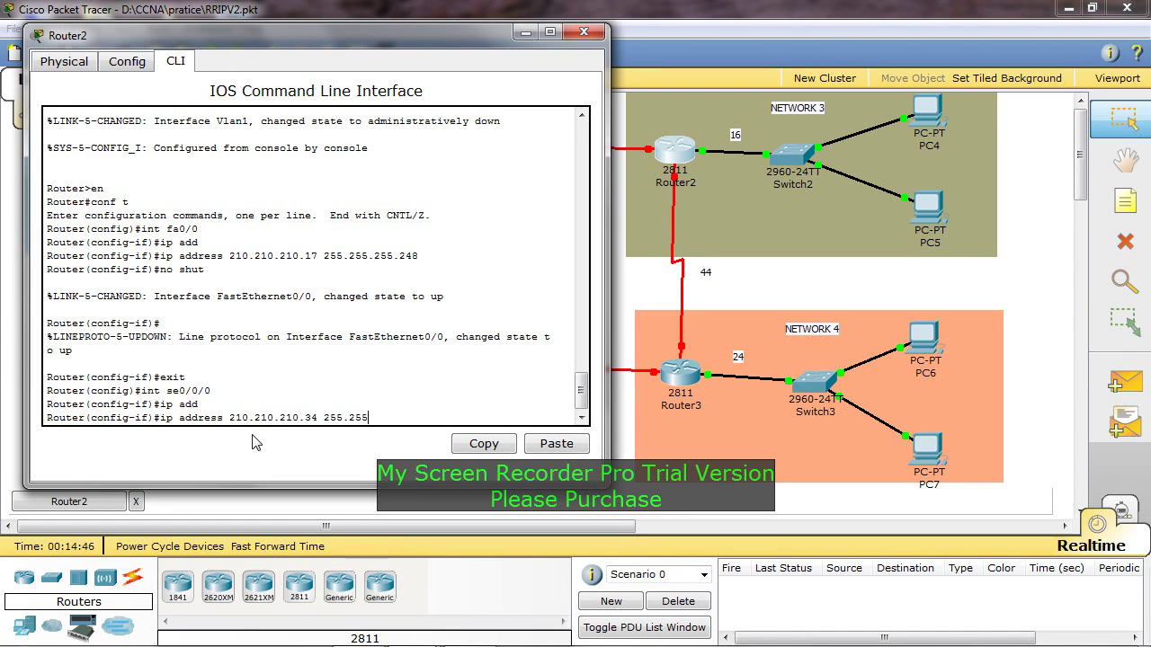
type(".255.252")
key("Return")
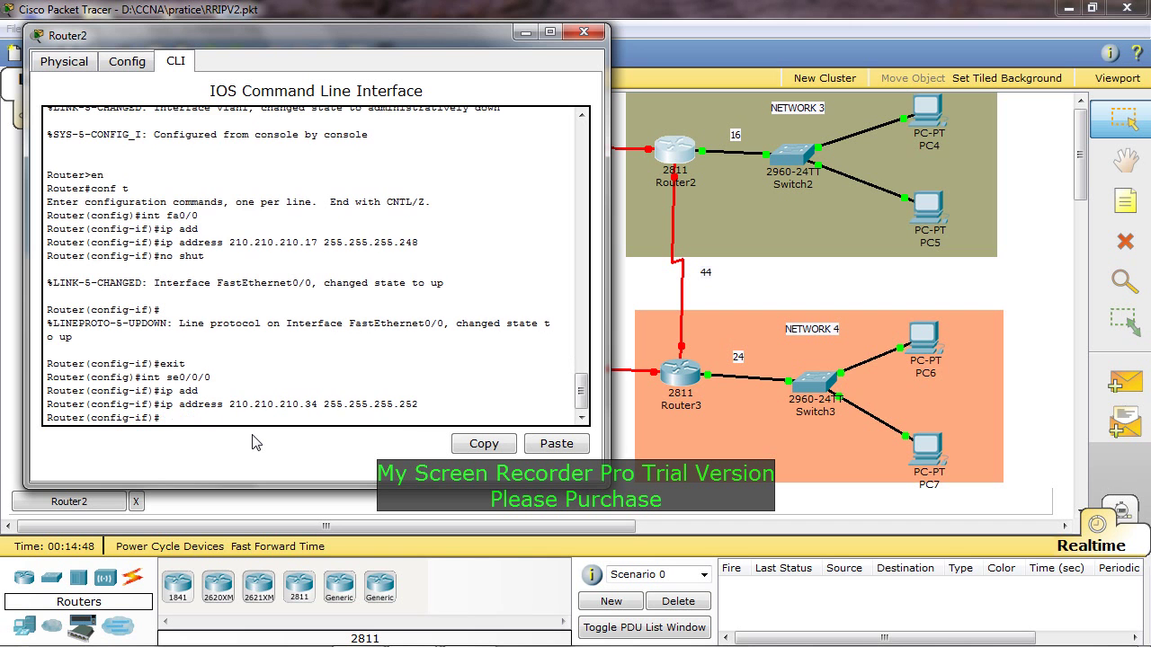
- Enable Serial0/0/0 with no shut, exit interface mode, and close Router2's console
type("no shut")
key("Return")
type("exit")
key("Return")
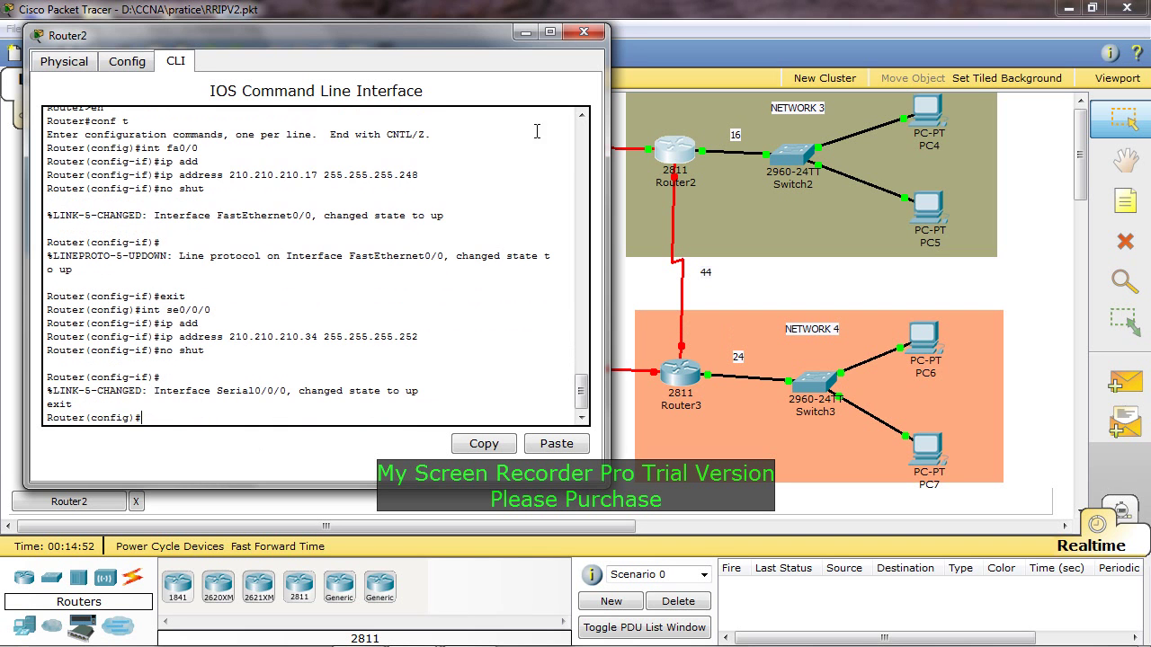
left_click(583, 33)
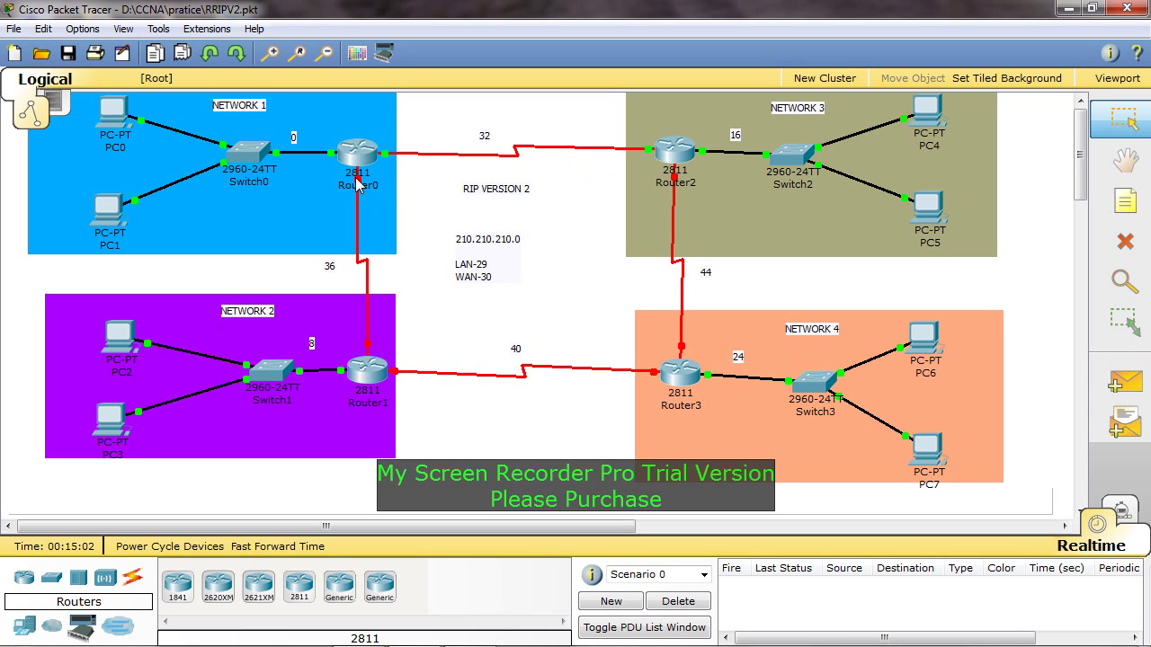
- In Router0's CLI, assign 210.210.210.37 255.255.255.252 to interface Serial0/0/1
mouse_move(358, 182)
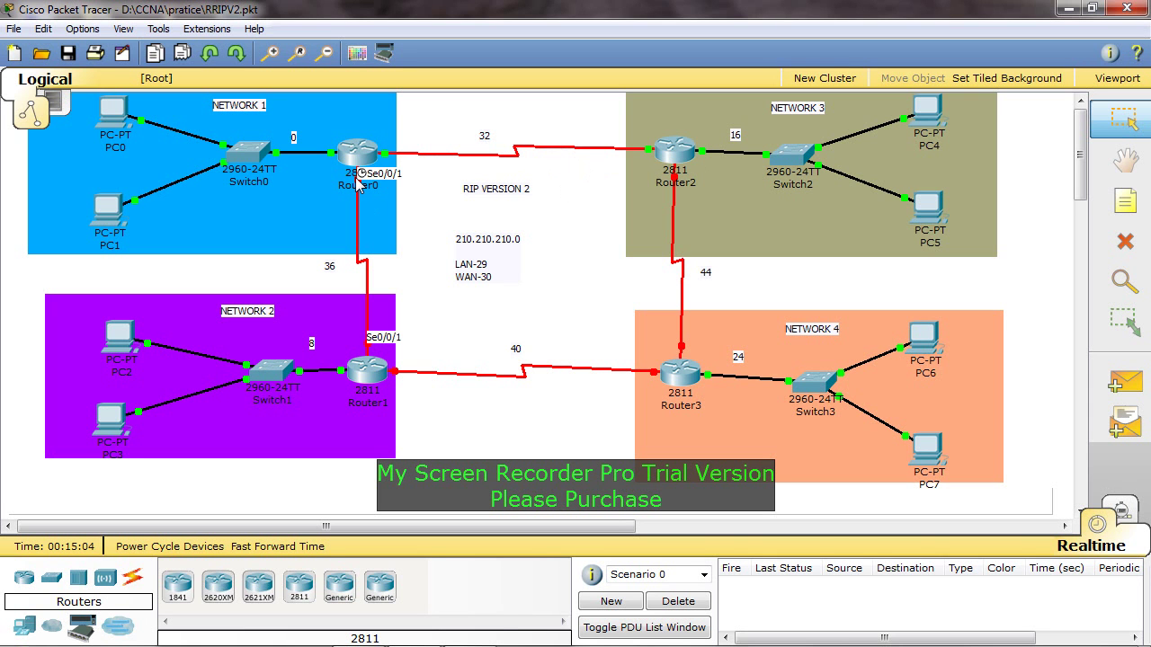
left_click(358, 151)
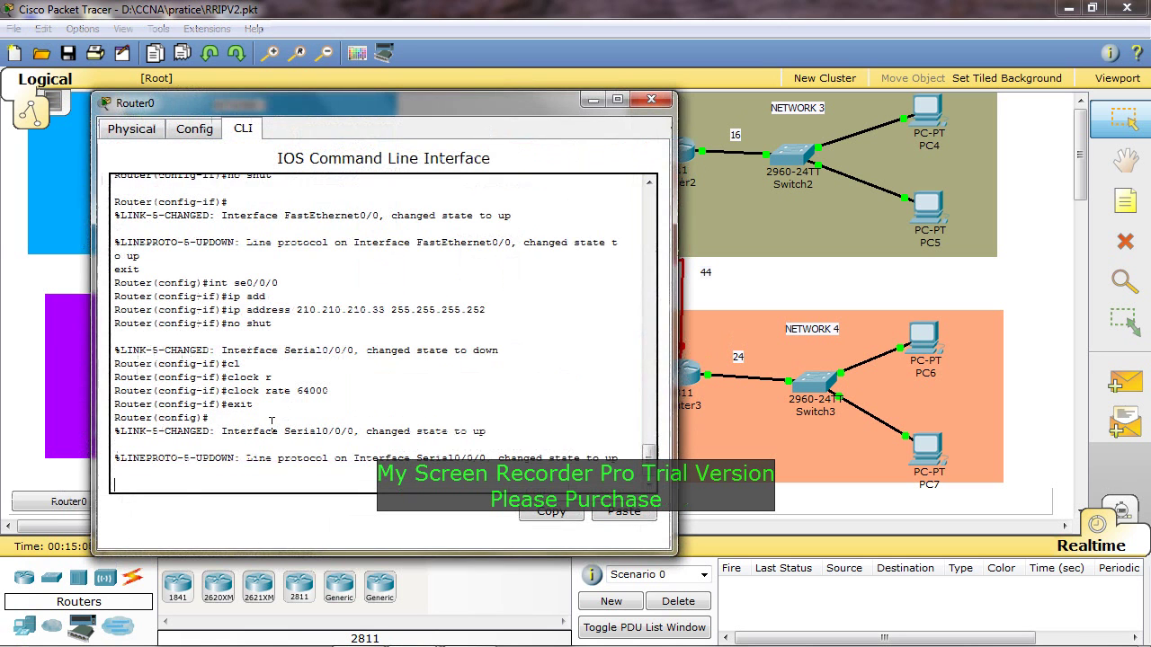
key("Return")
type("int se")
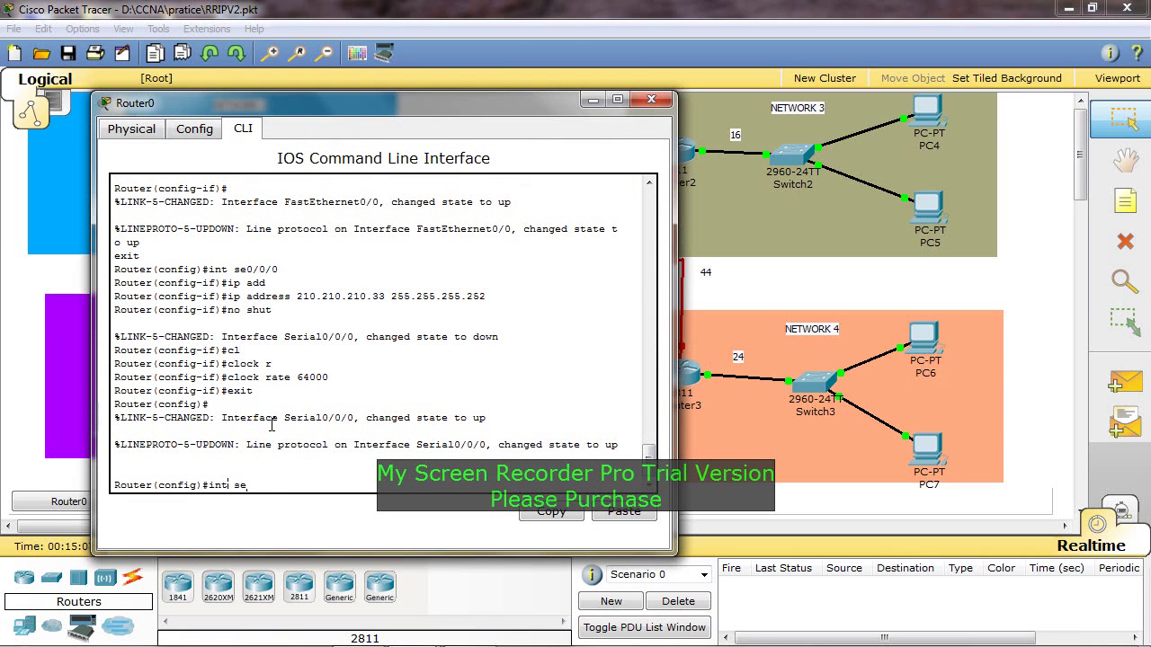
type("0/0/1")
key("Return")
type("ip add")
key("Tab")
type("210.210.")
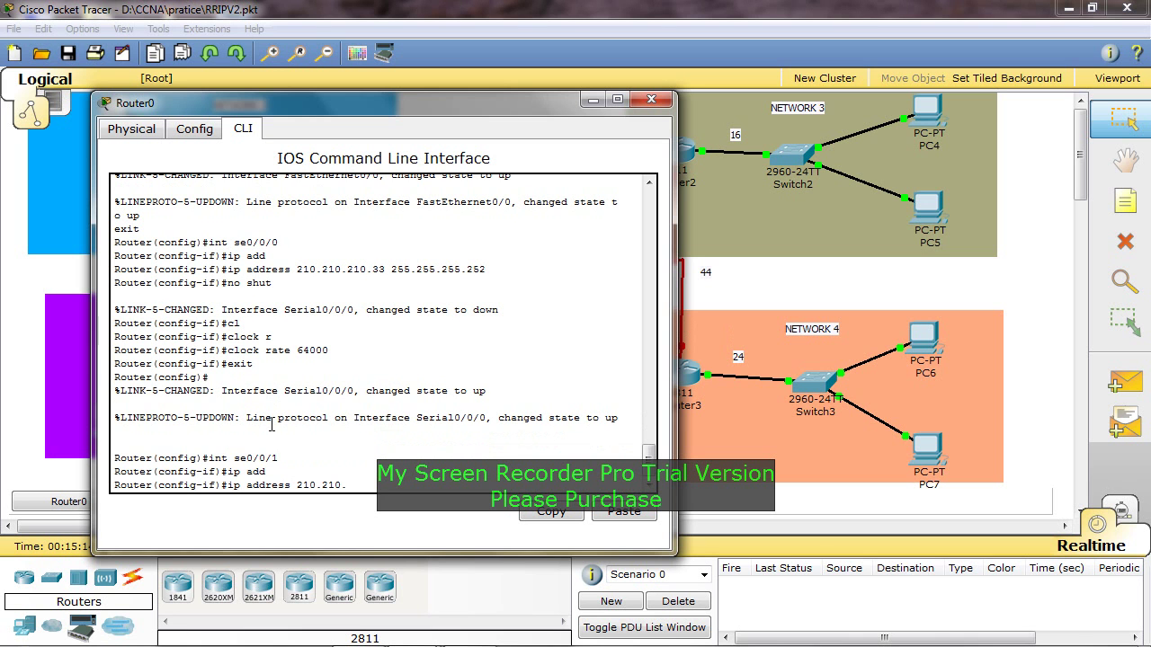
left_click(14, 315)
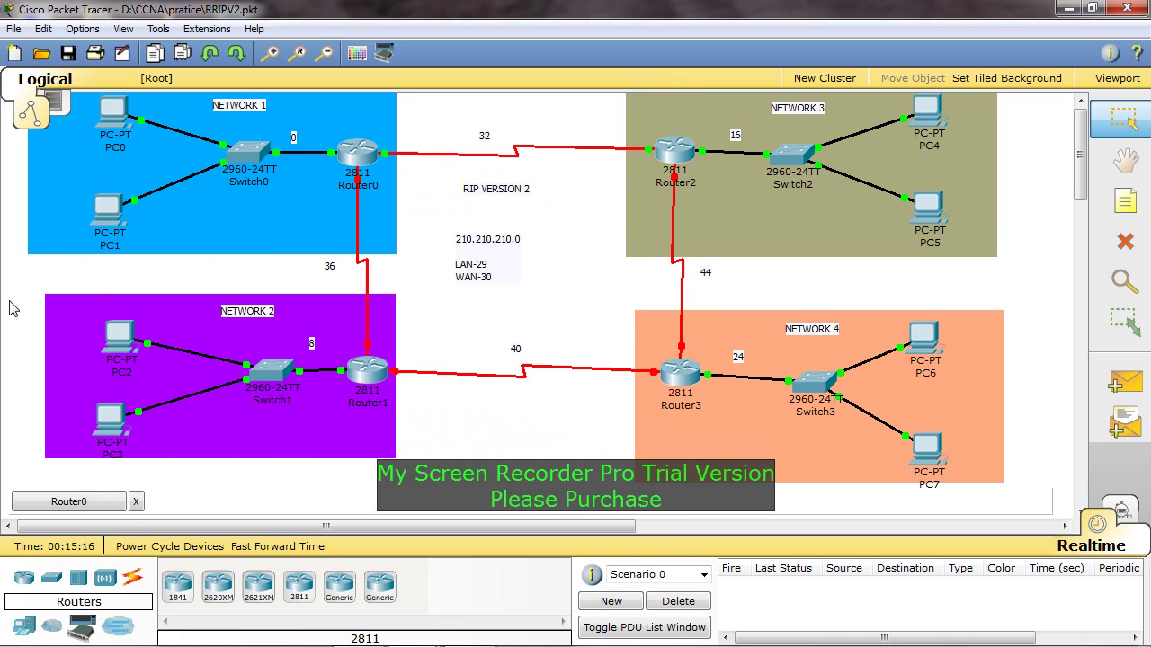
left_click(90, 502)
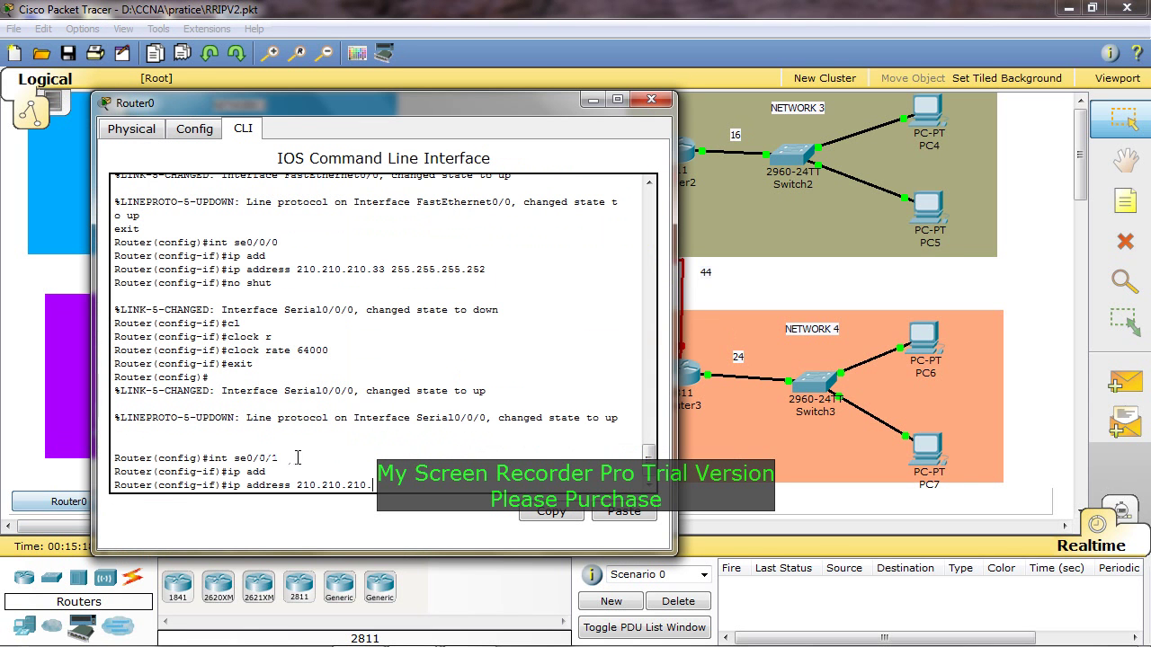
type("210.37 255.255.255.2")
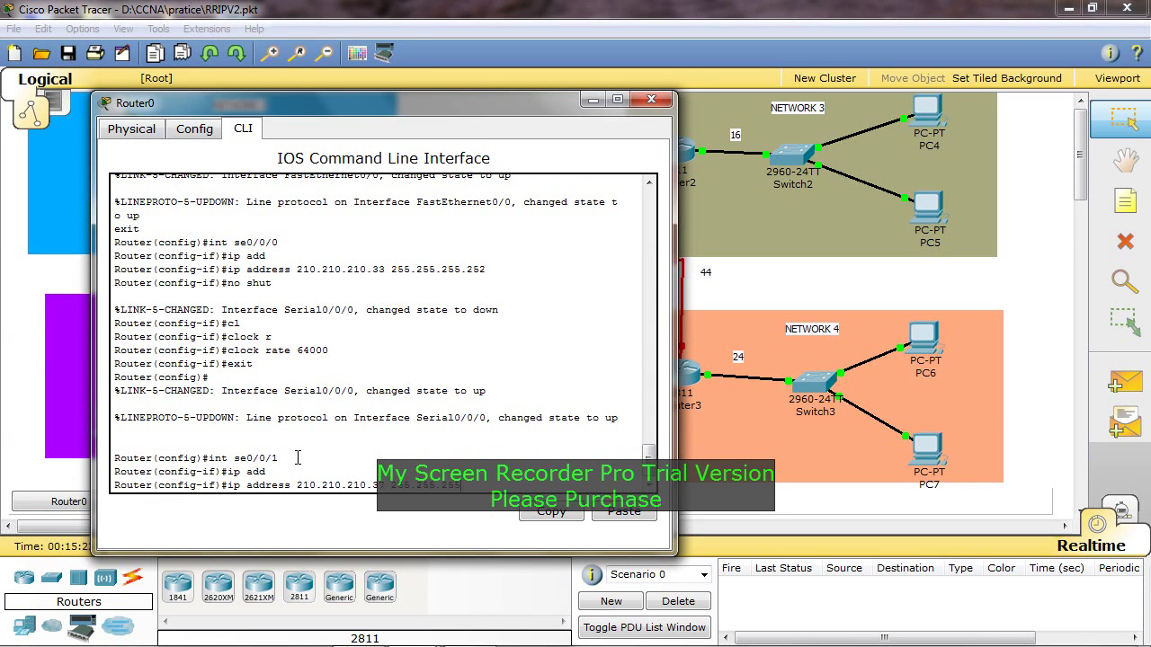
type("52")
key("Return")
- Enable Serial0/0/1 with no shut, set clock rate 64000, and exit interface mode
type("no shut")
key("Return")
type("cl")
key("Tab")
type("r")
key("Tab")
type("64000")
key("Return")
type("exit")
key("Return")
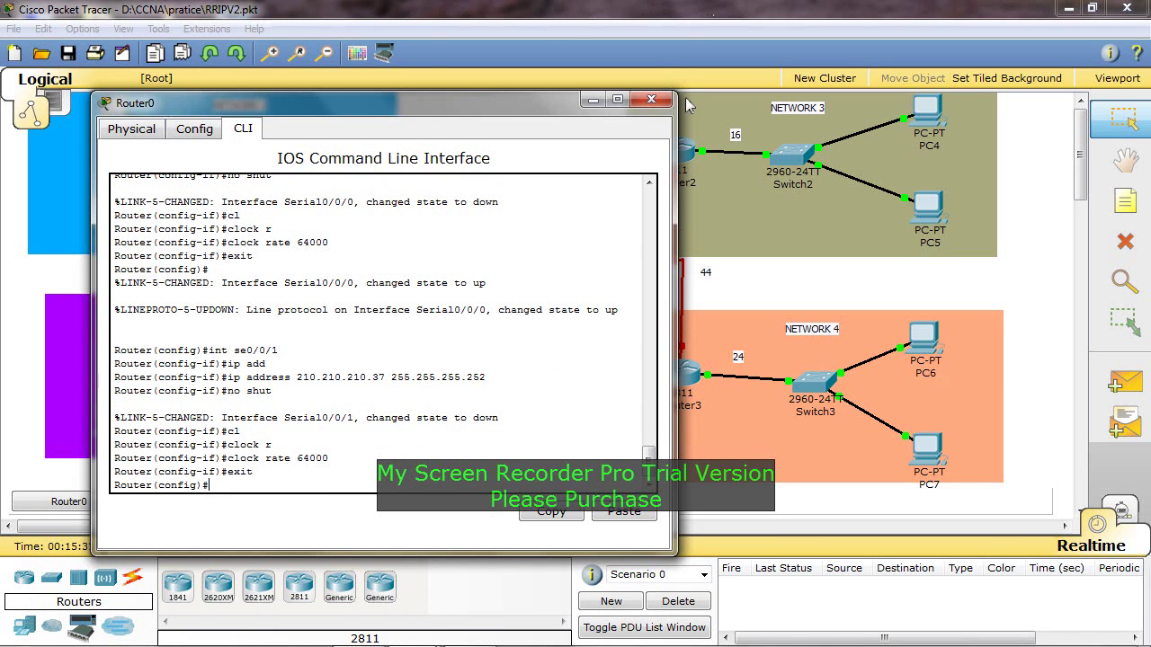
left_click(652, 99)
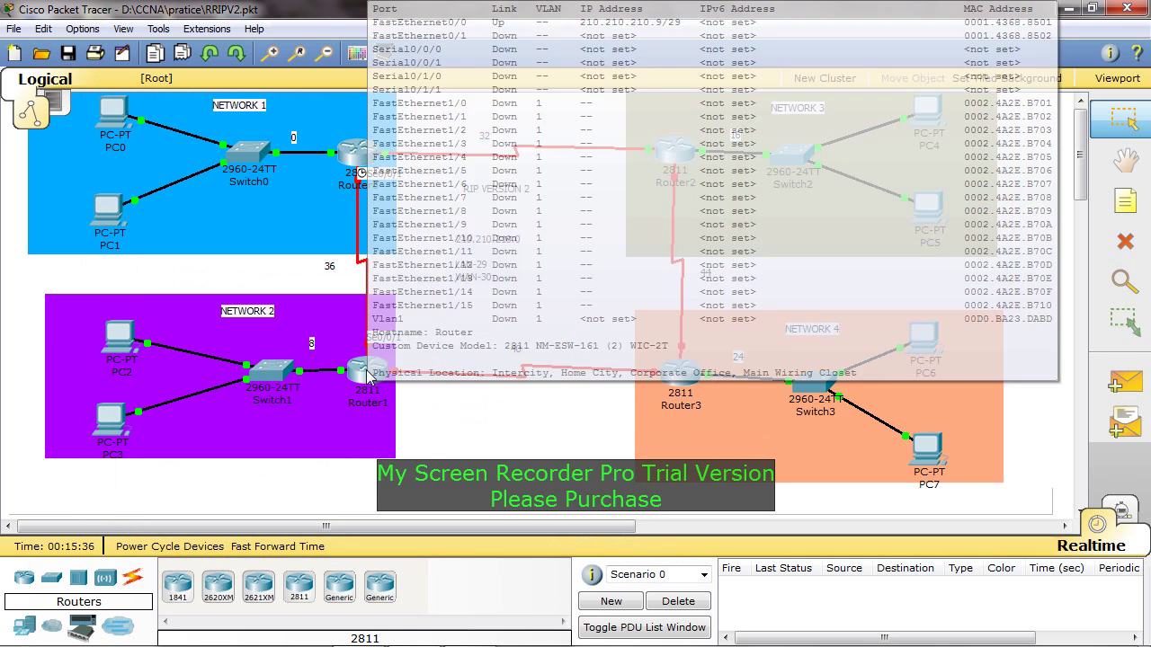
- On Router1's CLI, assign Serial0/0/1 the address 210.210.210.38 255.255.255.252
left_click(368, 355)
type("i")
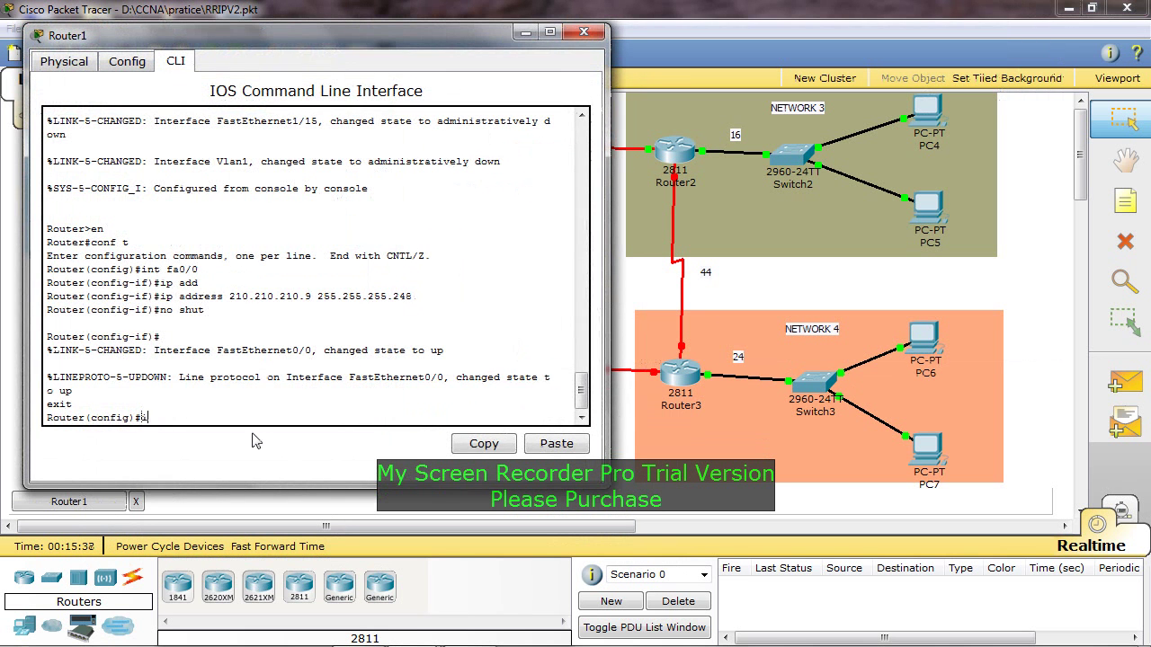
type("nt se0/0/1")
key("Return")
type("ip add")
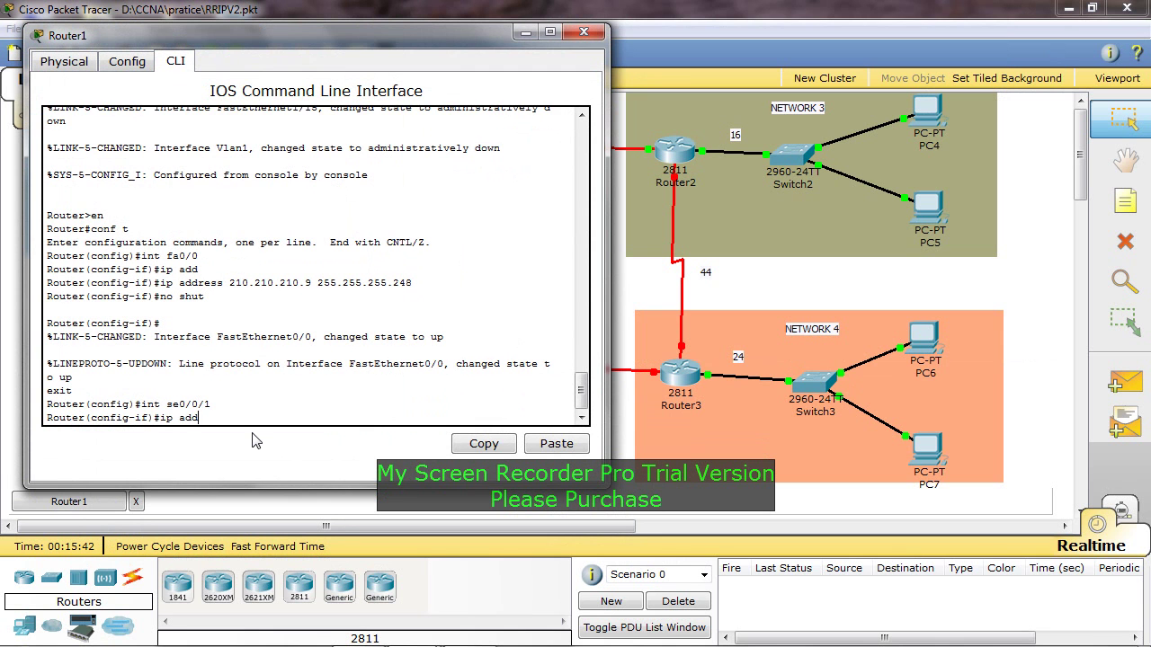
key("Tab")
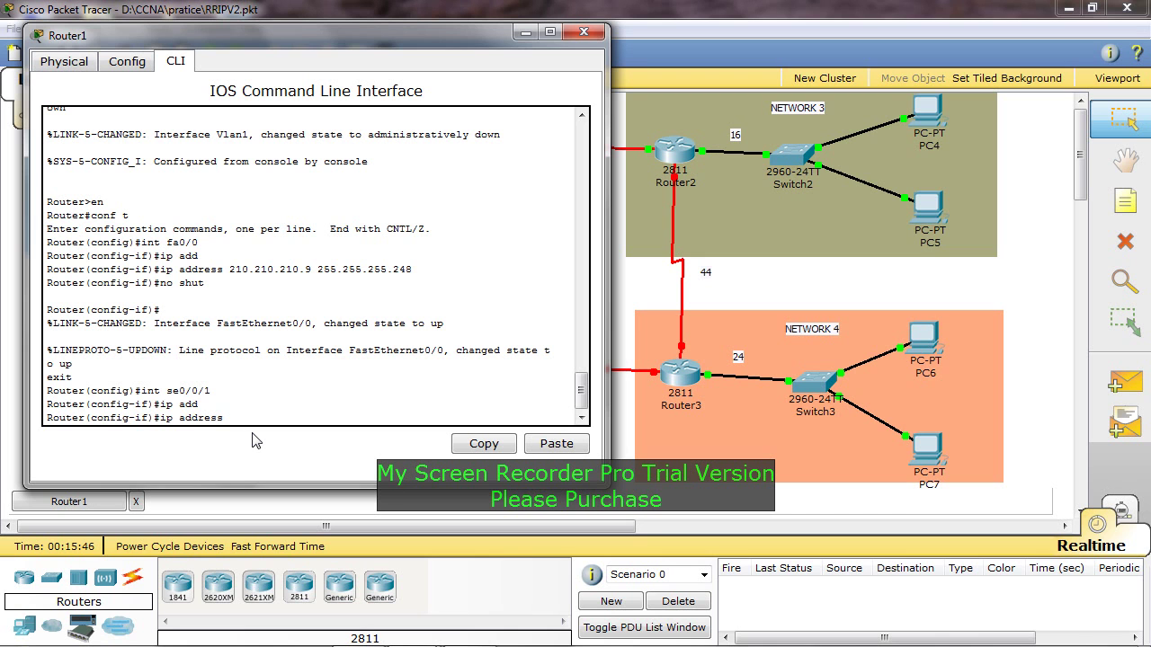
type("210.210.210.38")
left_click_drag(363, 36, 447, 101)
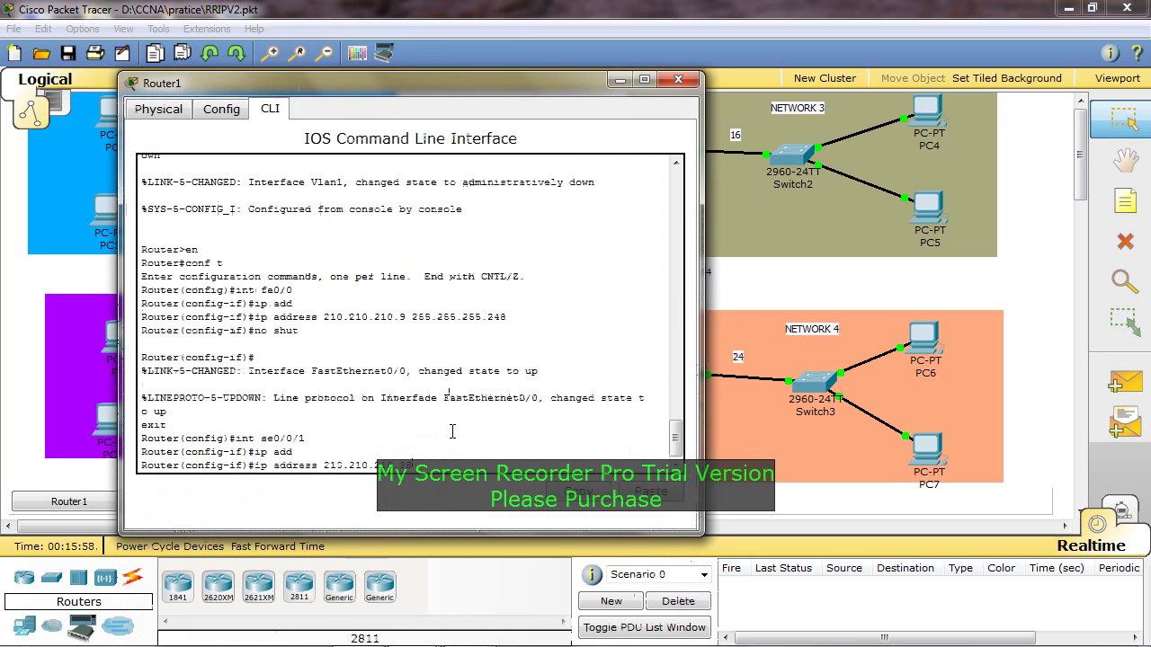
type("55.255.255.252")
key("Return")
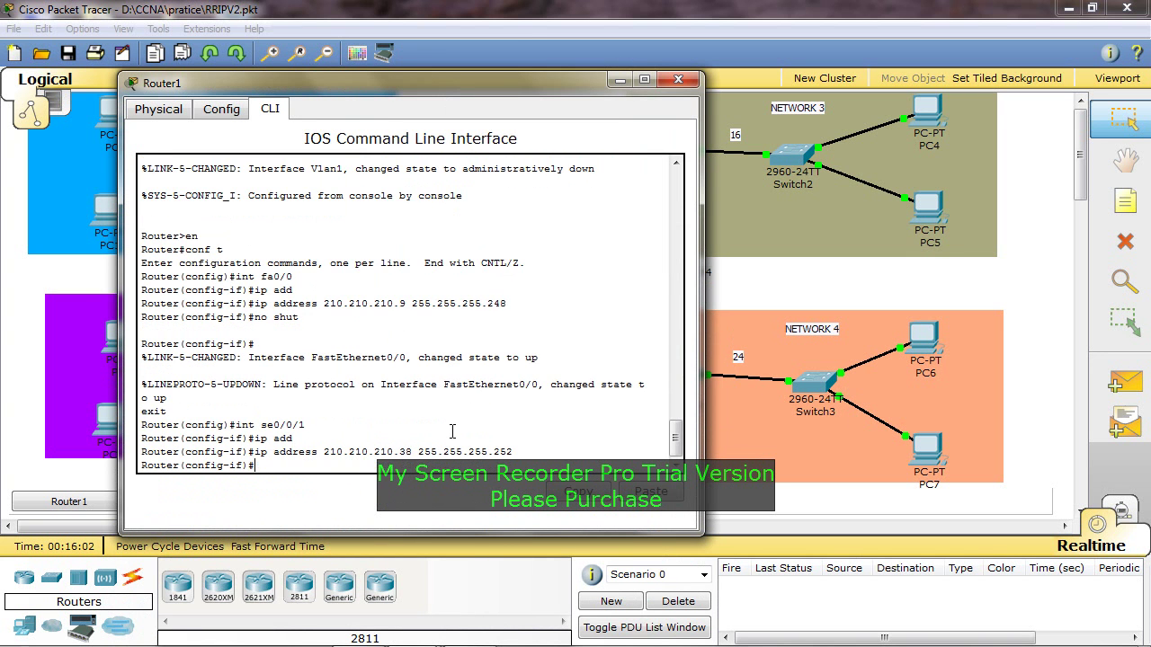
- Bring Router1's Serial0/0/1 up with no shut, exit interface mode, and reopen Router1's console
type("no shut")
key("Return")
type("exit")
key("Return")
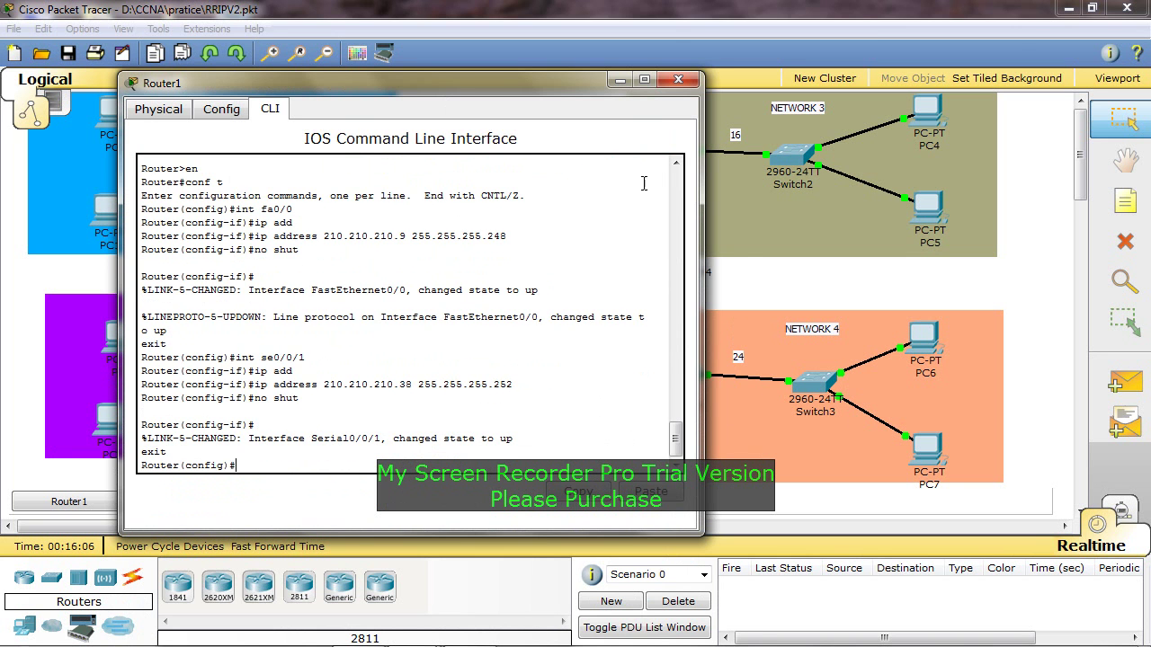
left_click(676, 80)
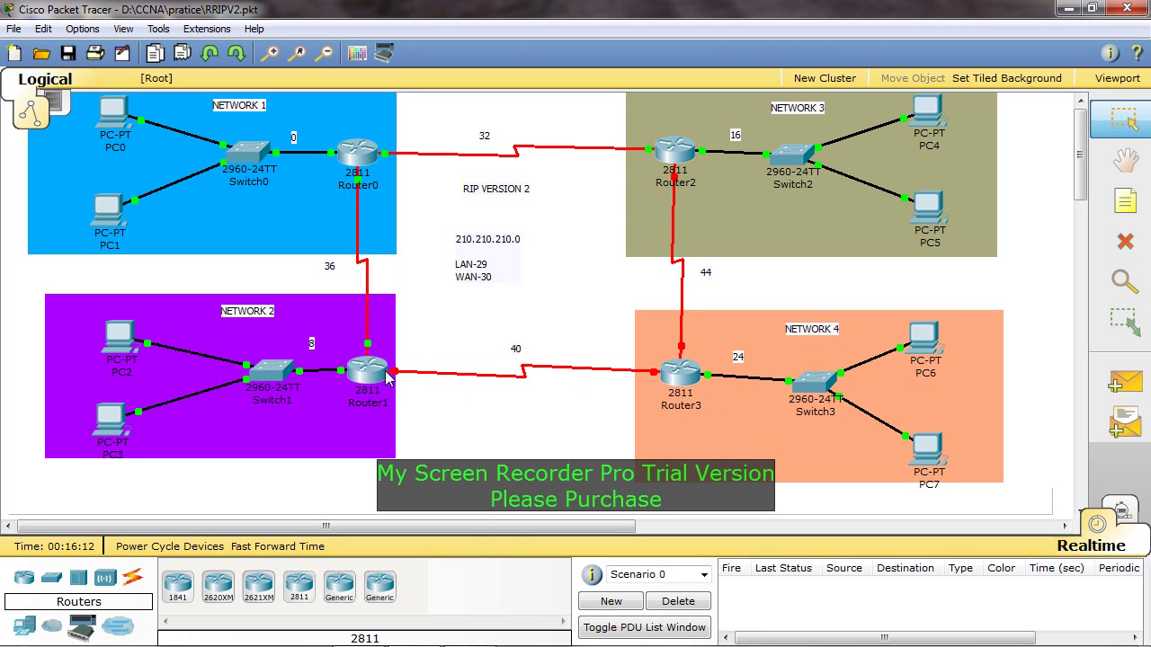
mouse_move(395, 379)
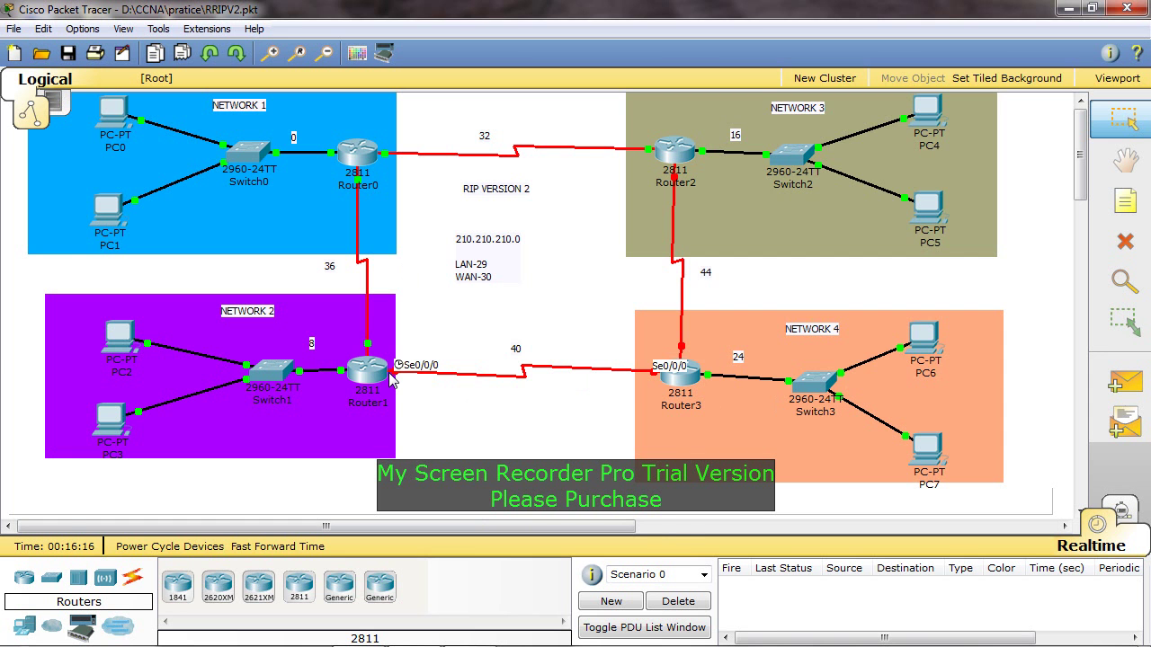
left_click(364, 371)
- Assign Router1's Serial0/0/0 the address 210.210.210.41 255.255.255.252 and enable it
type("int se0/0/0")
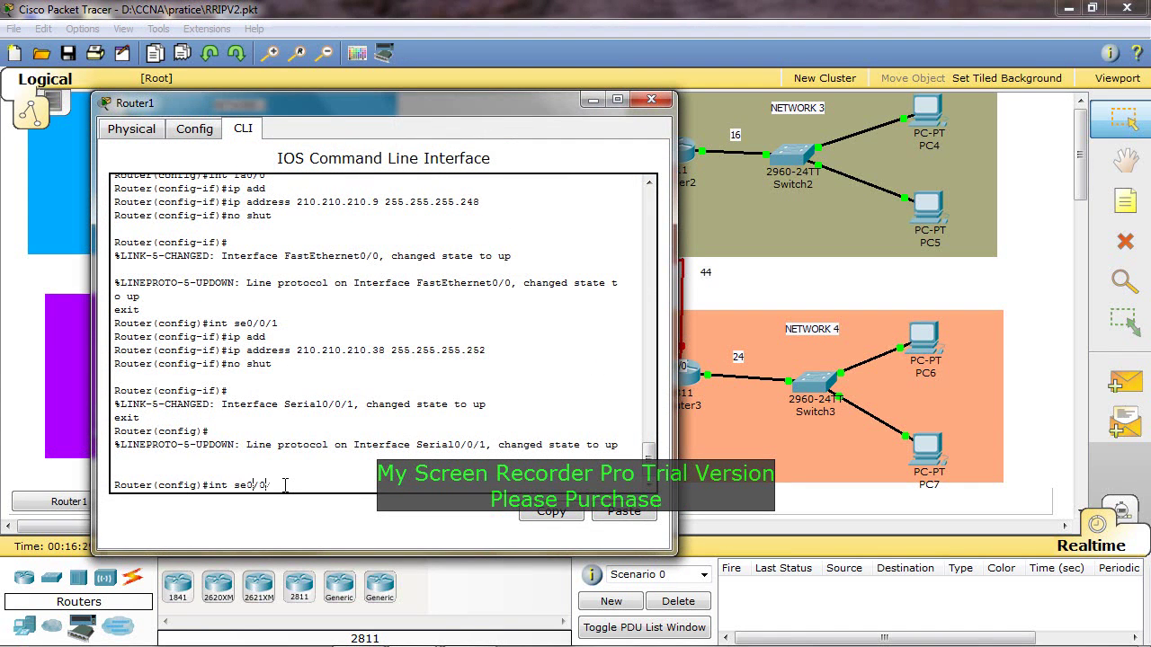
key("Return")
type("ip add")
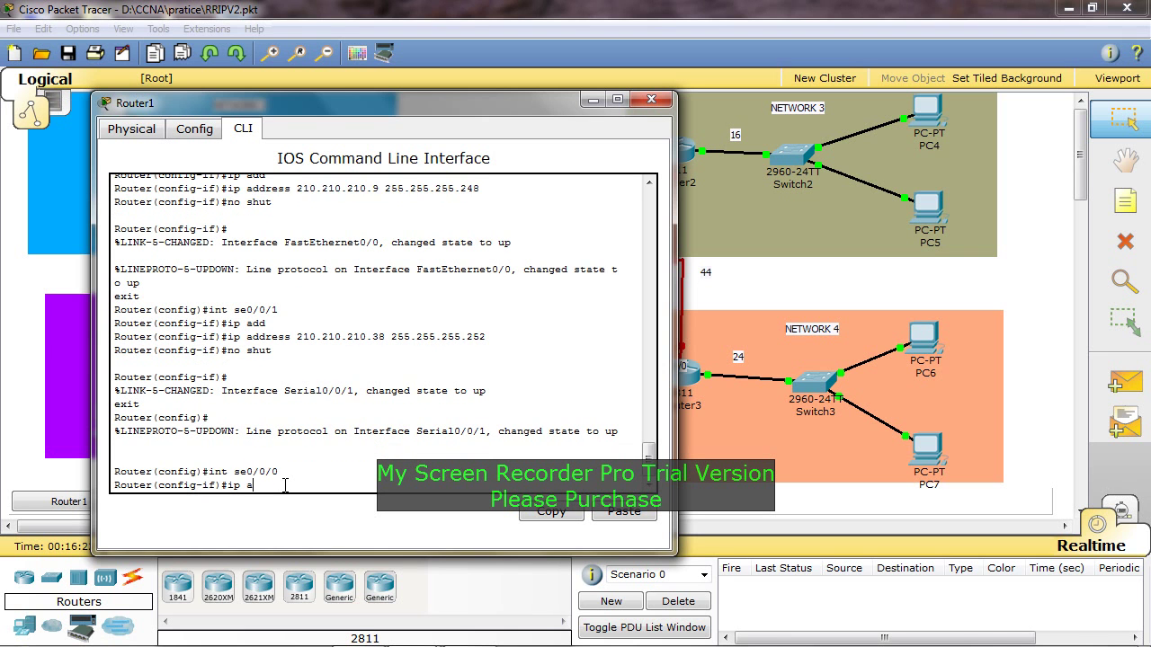
key("Tab")
type("210.210")
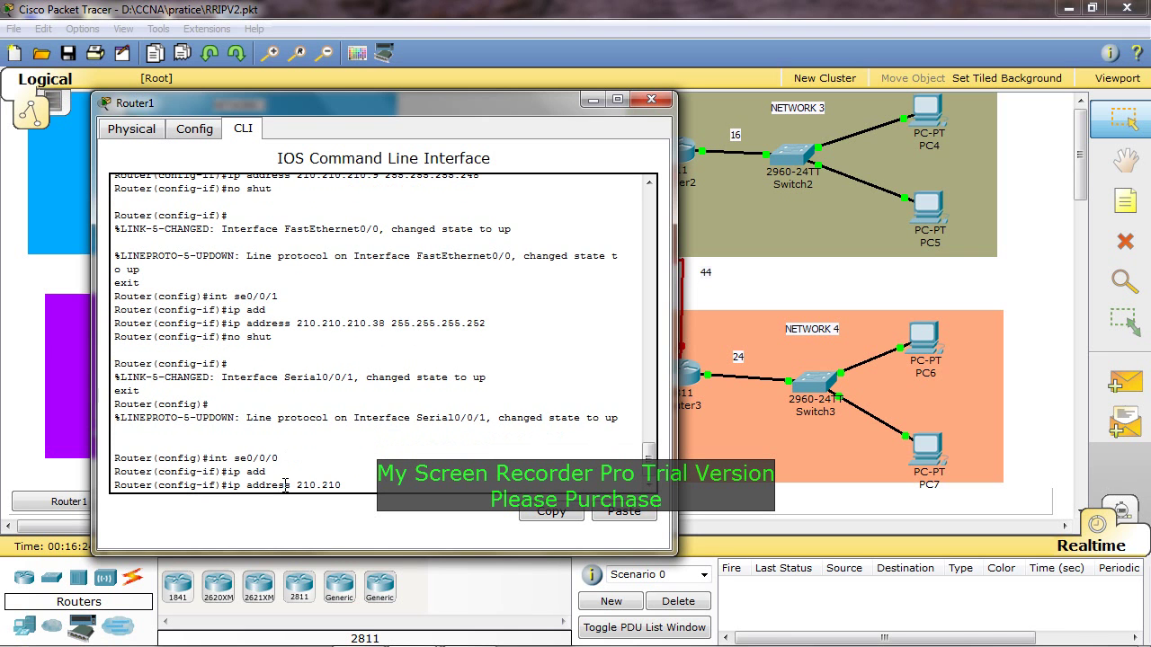
left_click(7, 357)
left_click(55, 501)
type(".210.41 255.255.255.25")
key("Return")
type("no shut")
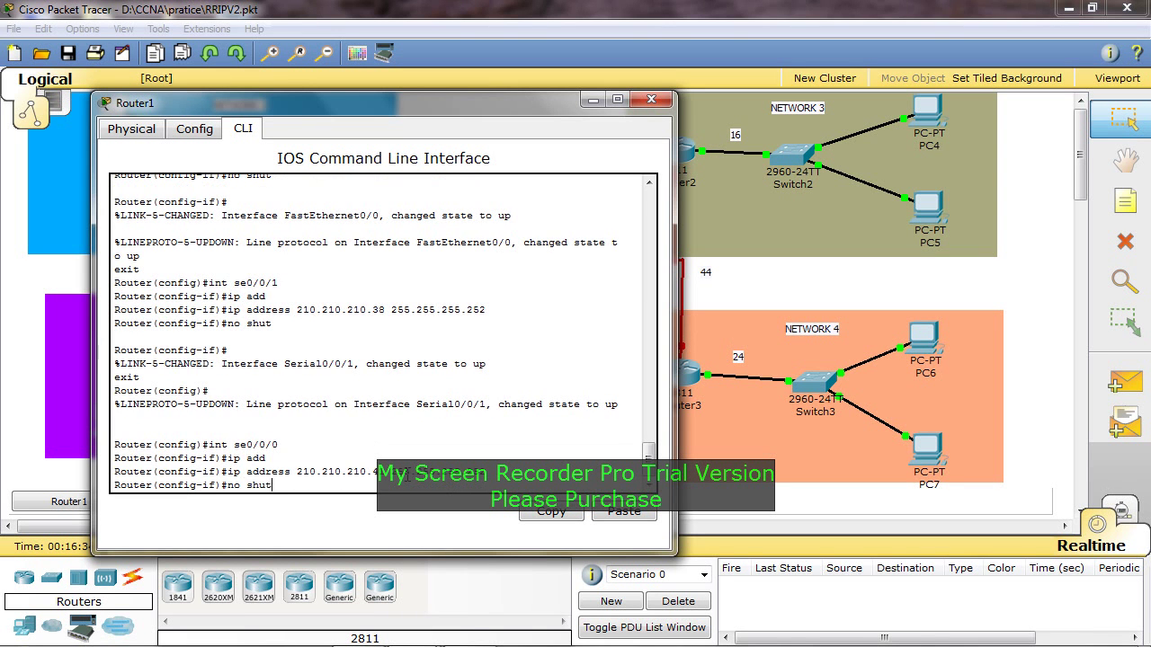
key("Return")
- Set Serial0/0/0's clock rate to 64000, exit interface mode, and close Router1's console
type("cl")
key("Tab")
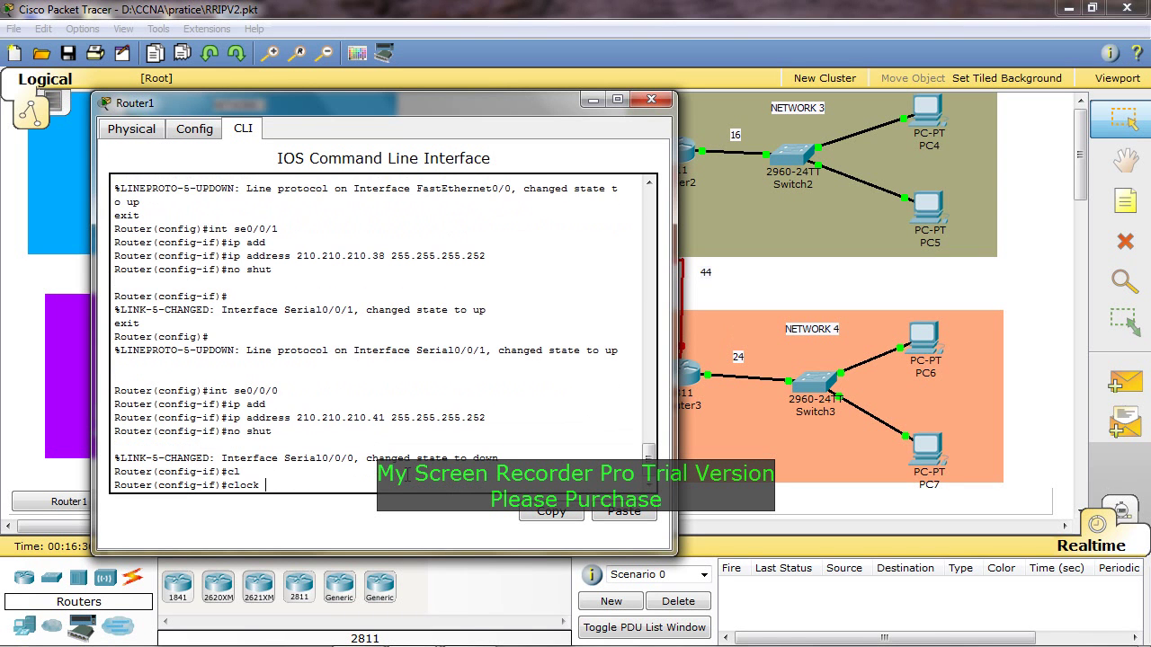
type("r")
key("Tab")
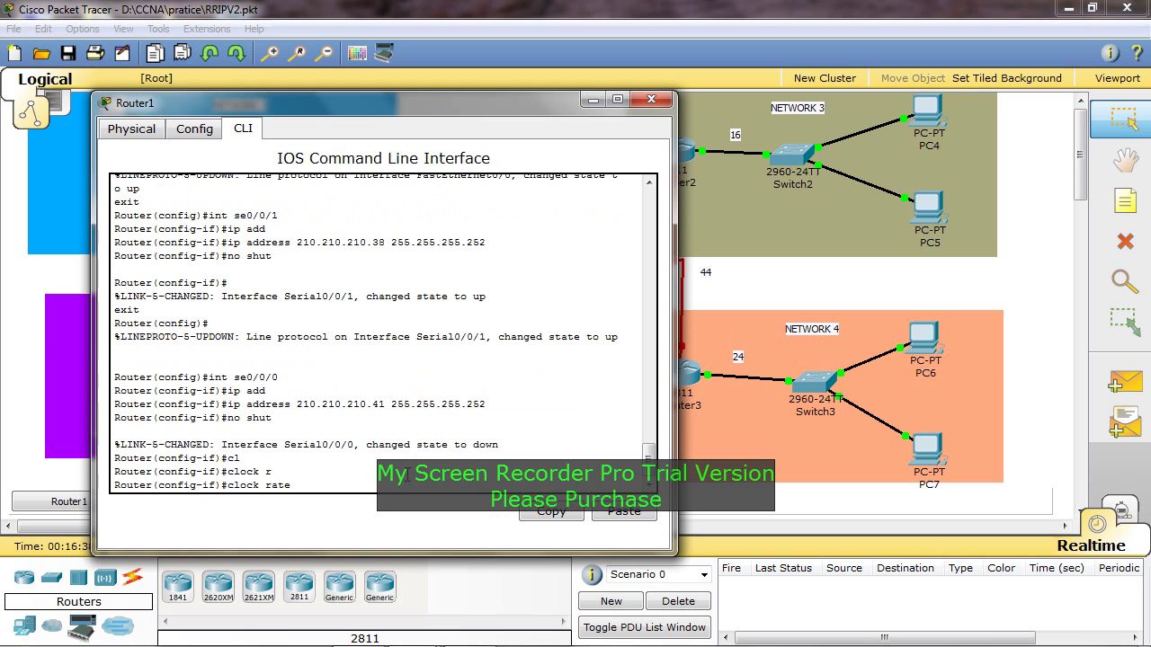
type("64000")
key("Return")
type("exit")
key("Return")
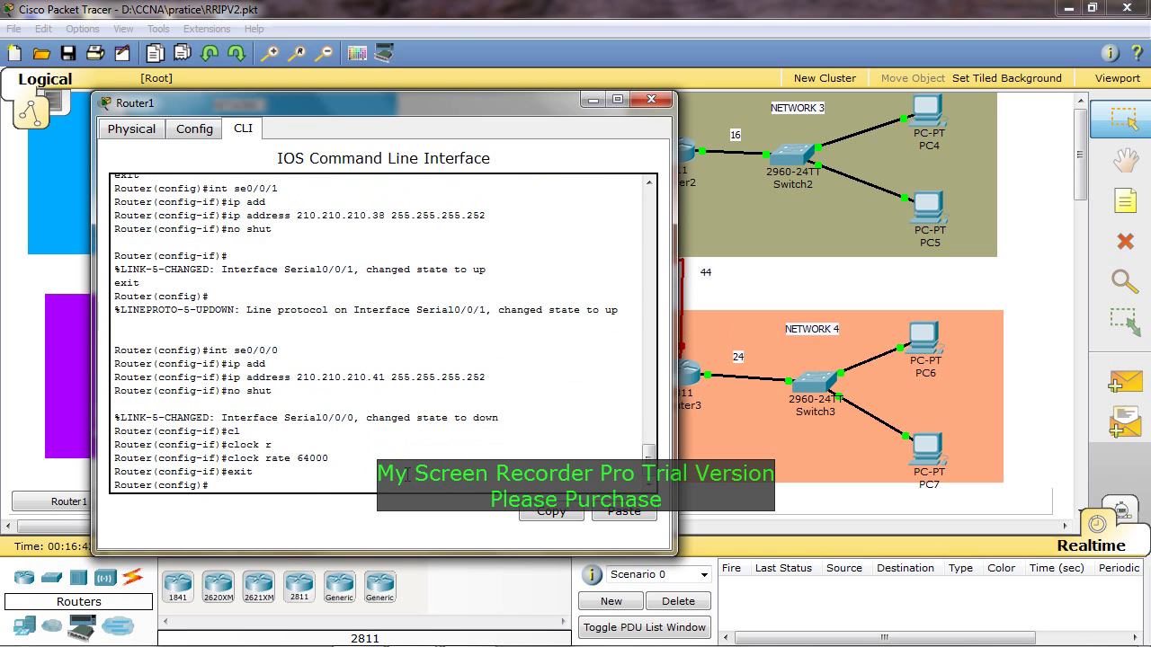
left_click(650, 99)
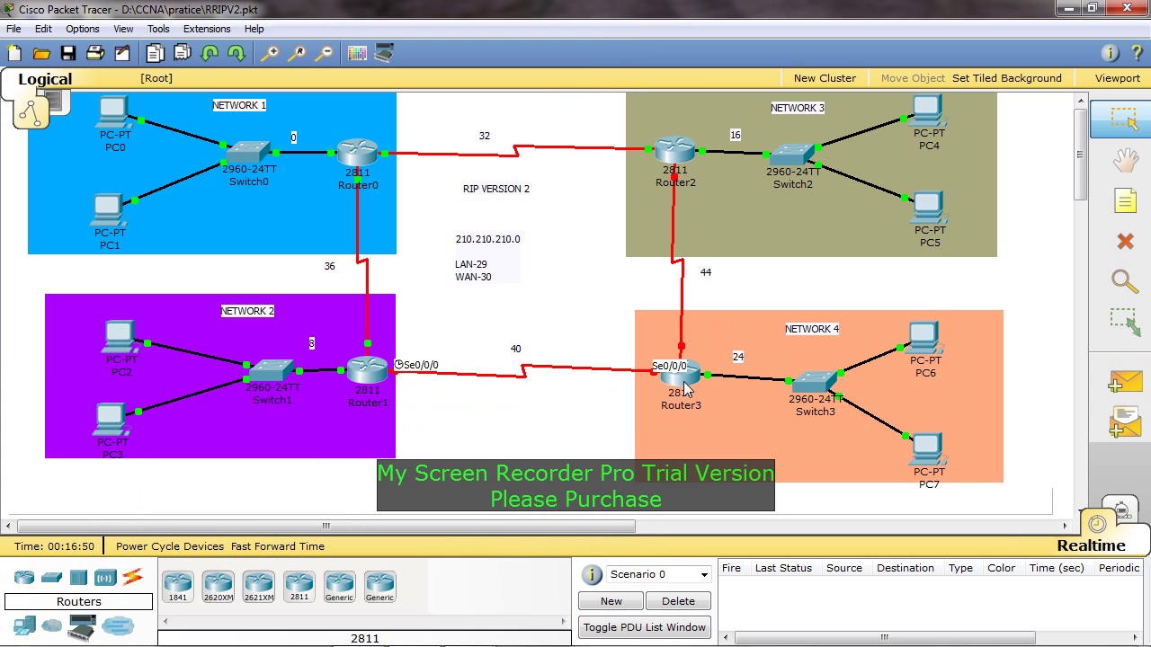
- On Router3's CLI, assign Serial0/0/0 the address 210.210.210.42 255.255.255.252
left_click(681, 382)
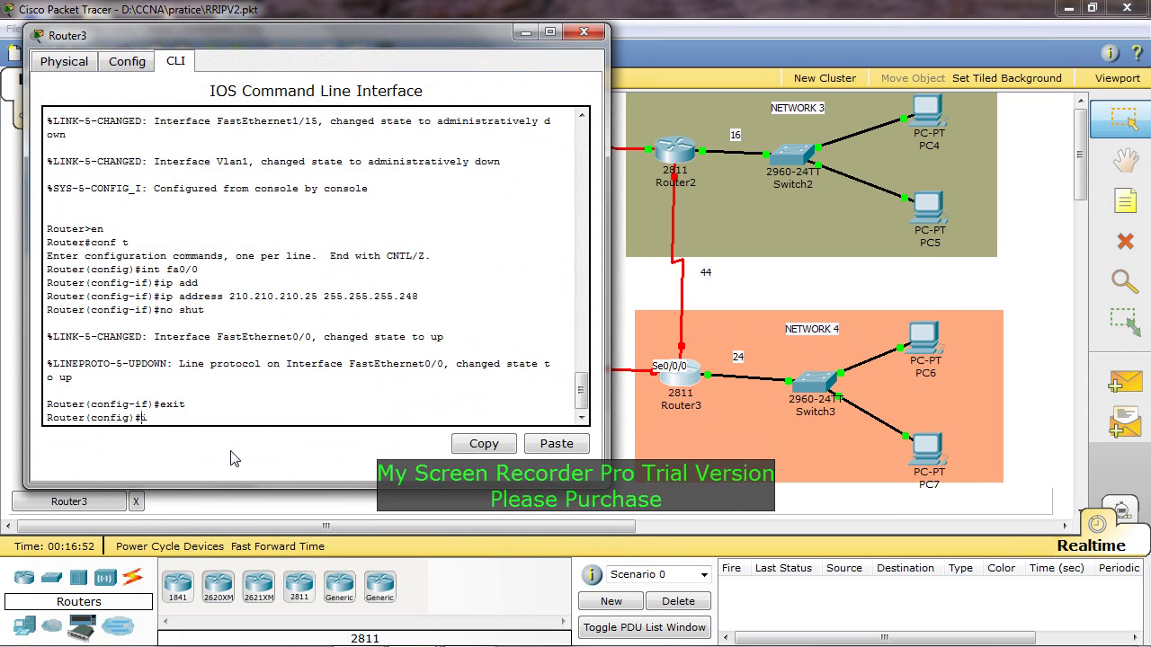
type("/0")
key("Return")
type("ip a")
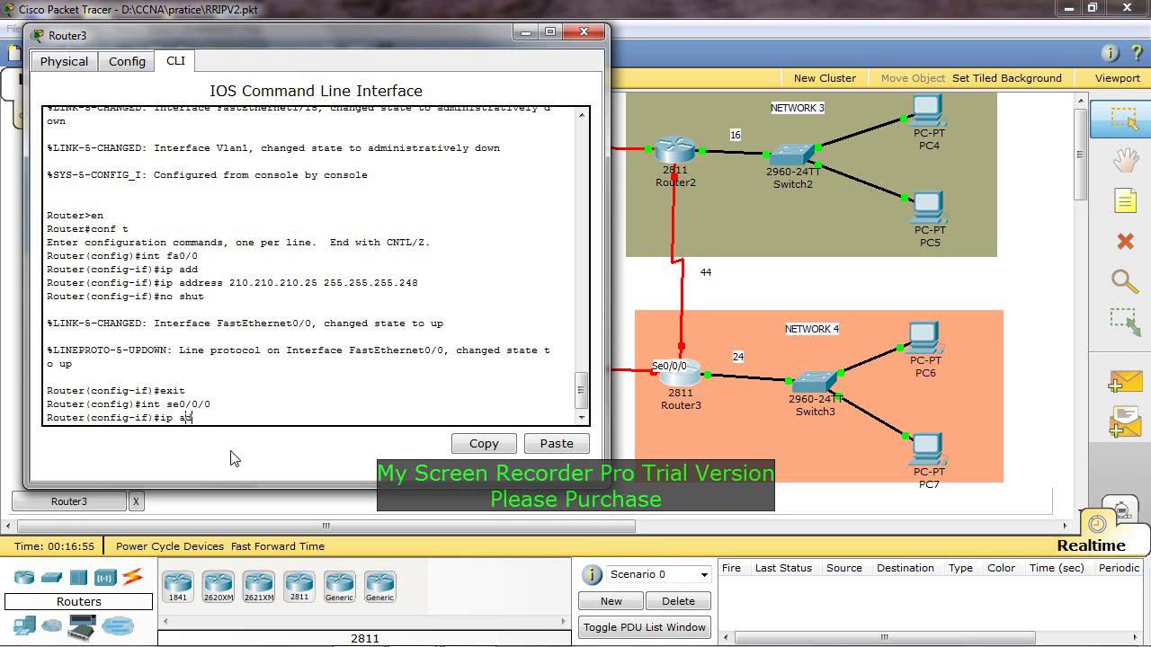
type("dd")
key("Tab")
type("210.210.210.")
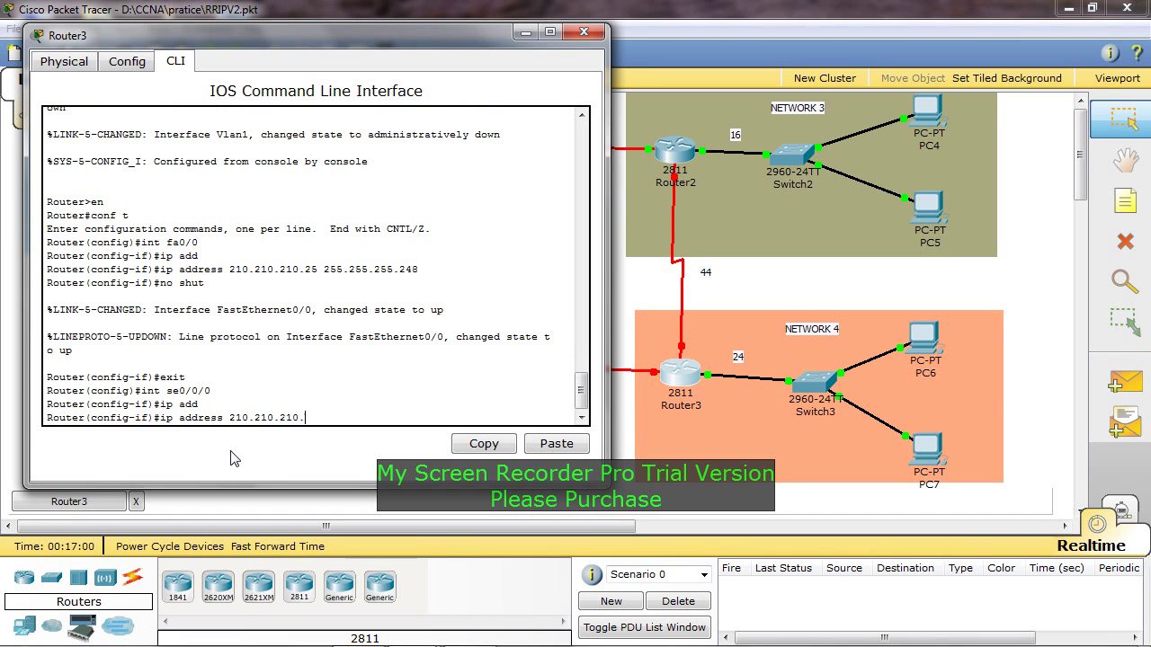
left_click(278, 503)
left_click(45, 503)
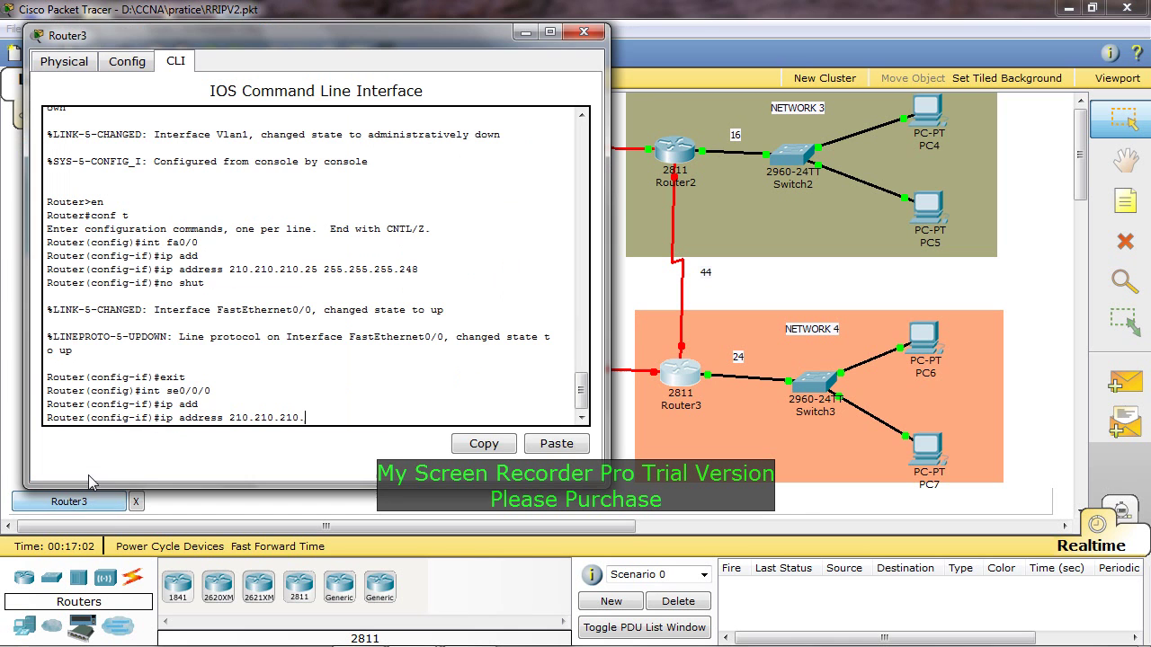
type(".42 255.255.255.252")
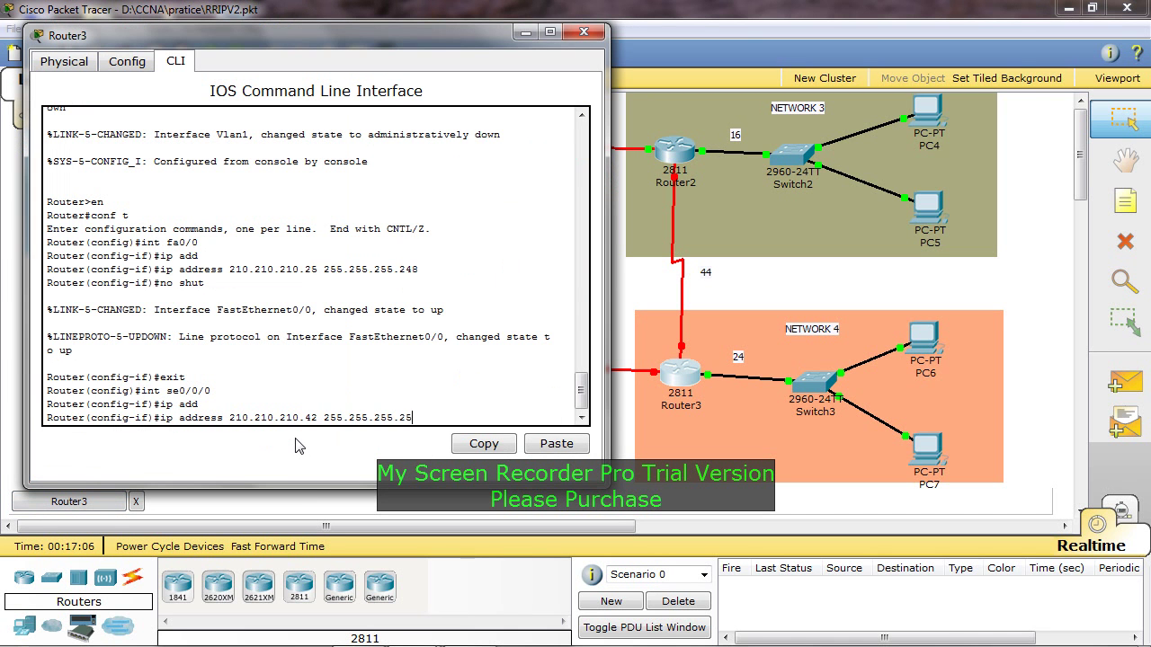
key("Return")
- Enable Router3's Serial0/0/0 with no shut, exit interface mode, and close the console
type("no shut")
key("Return")
type("exit]")
key("Return")
type("exit")
key("Return")
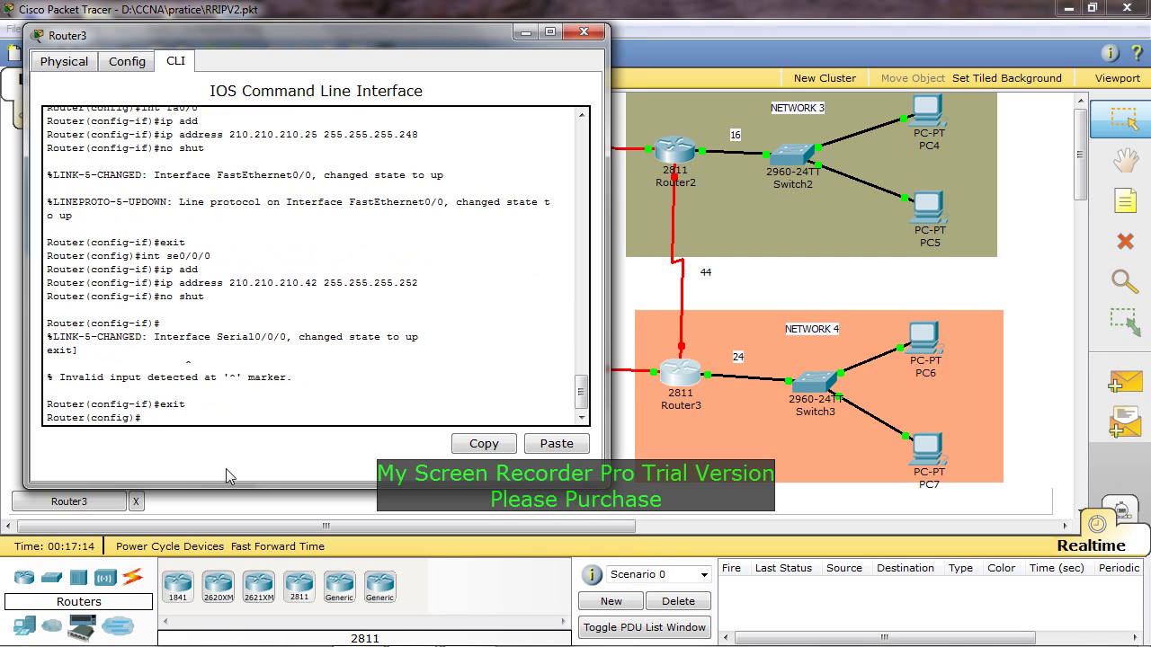
left_click(584, 32)
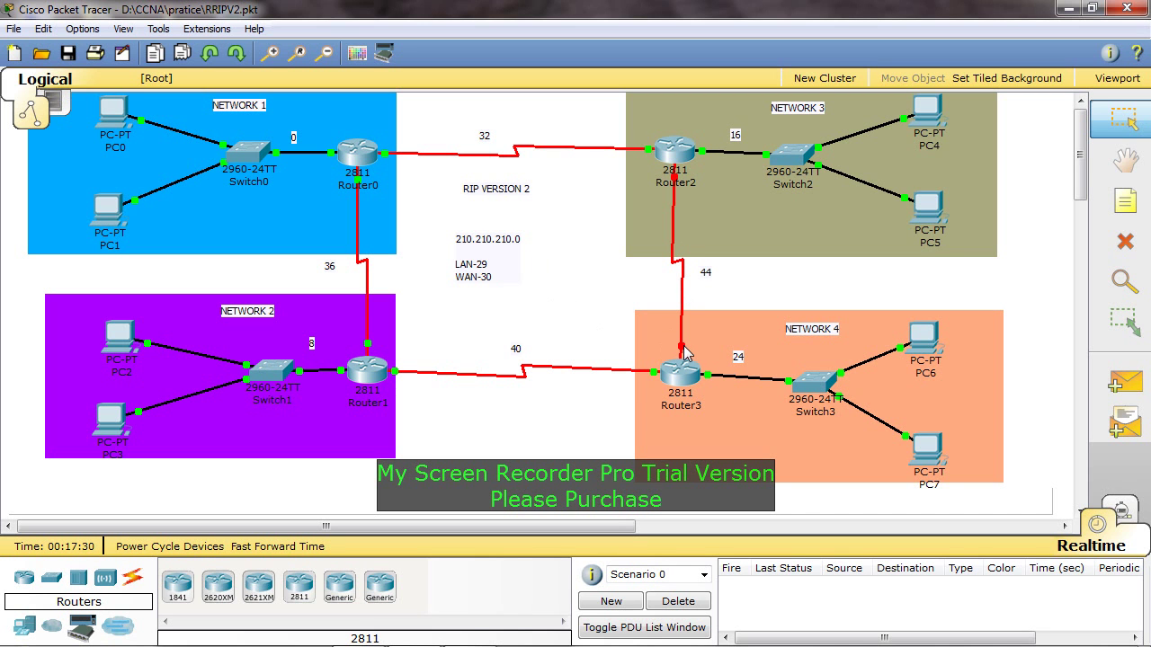
- Assign Router2's Serial0/0/1 the address 210.210.210.45 255.255.255.252 and enable it
mouse_move(676, 164)
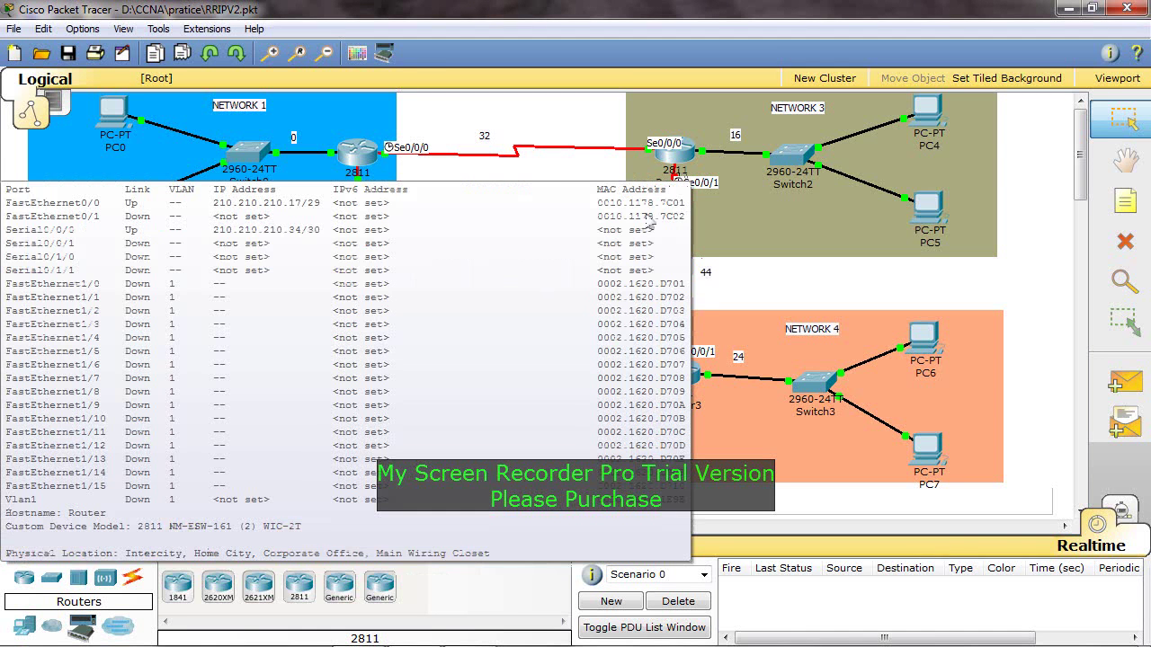
left_click(676, 164)
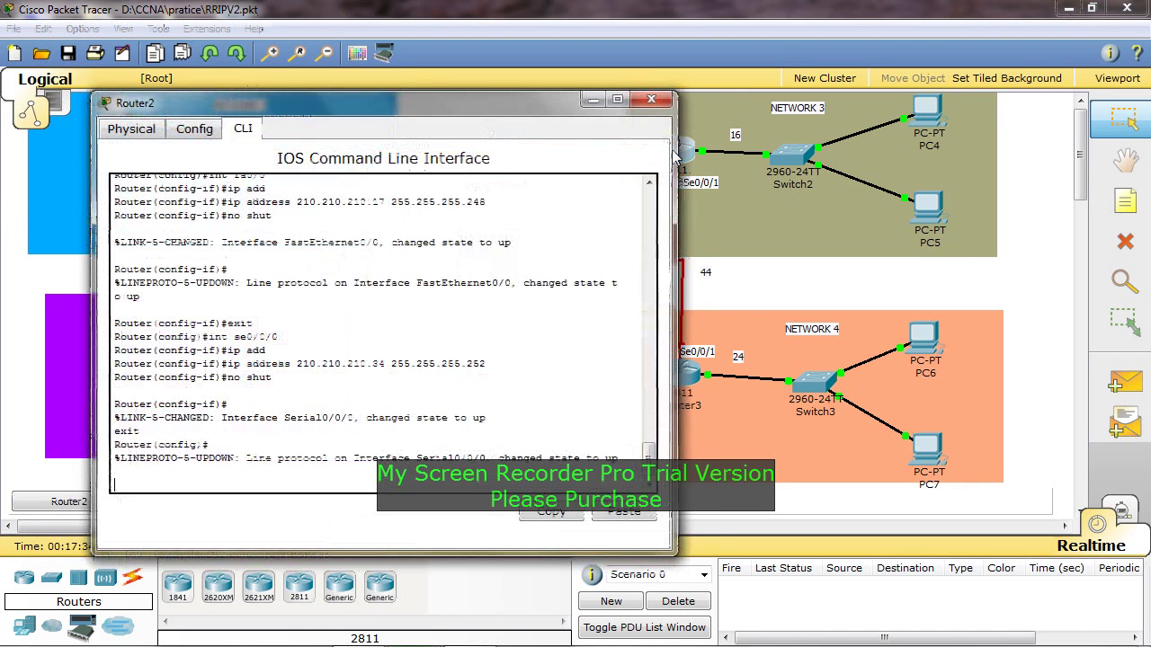
key("Return")
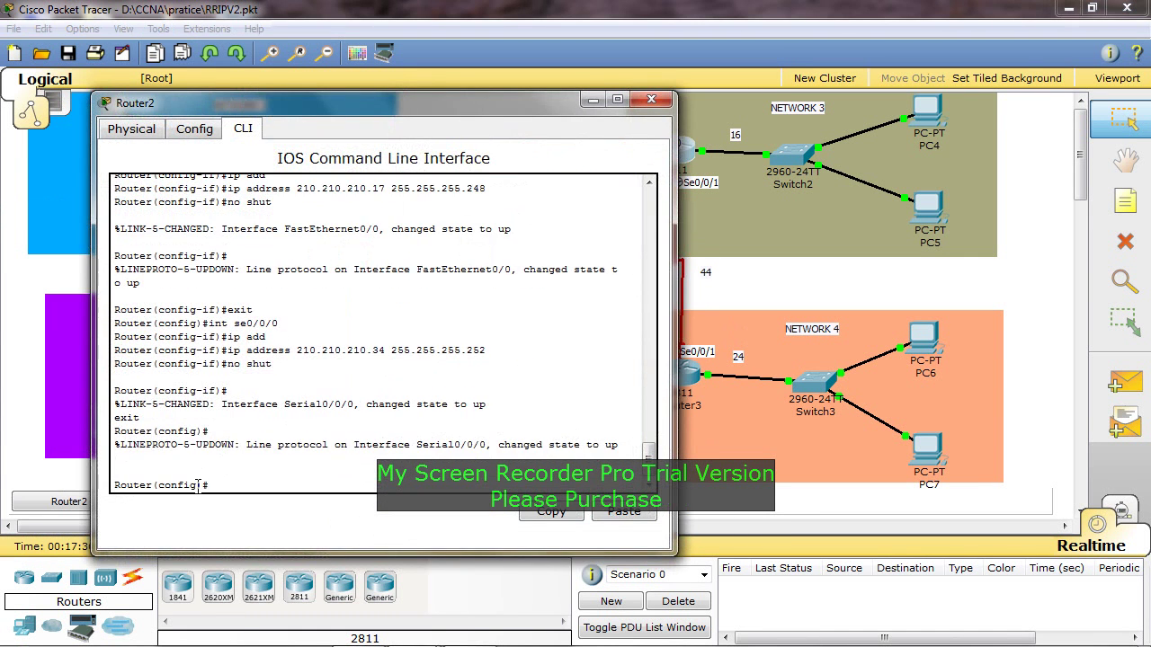
type("int se0/0/1")
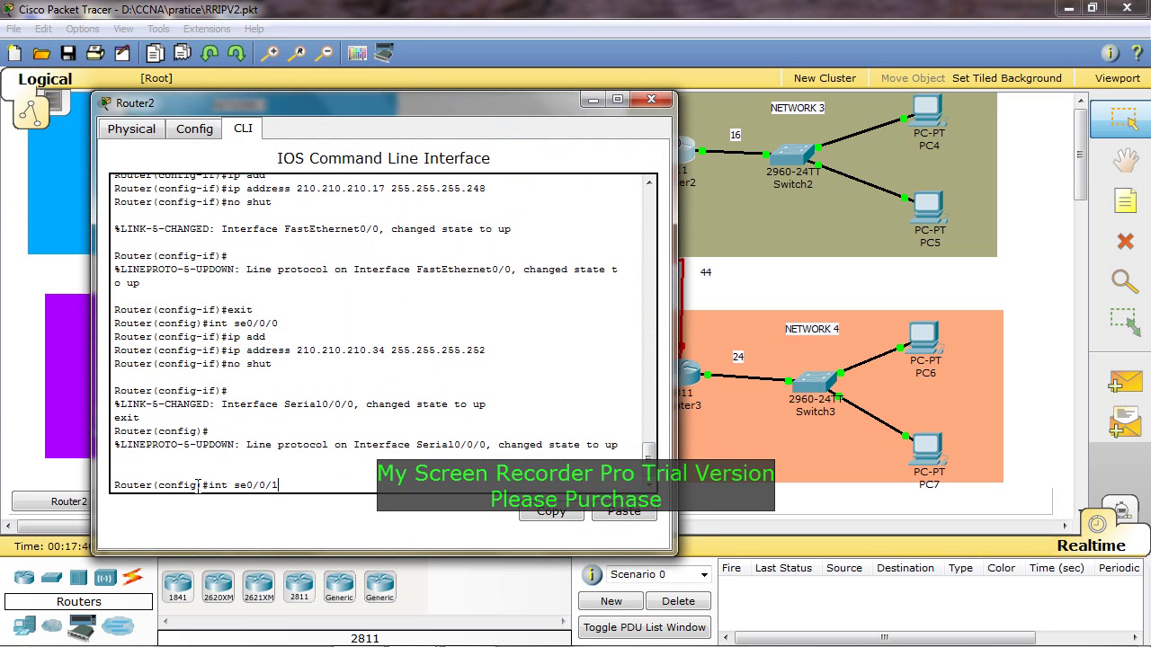
key("Return")
type("ip add")
key("Tab")
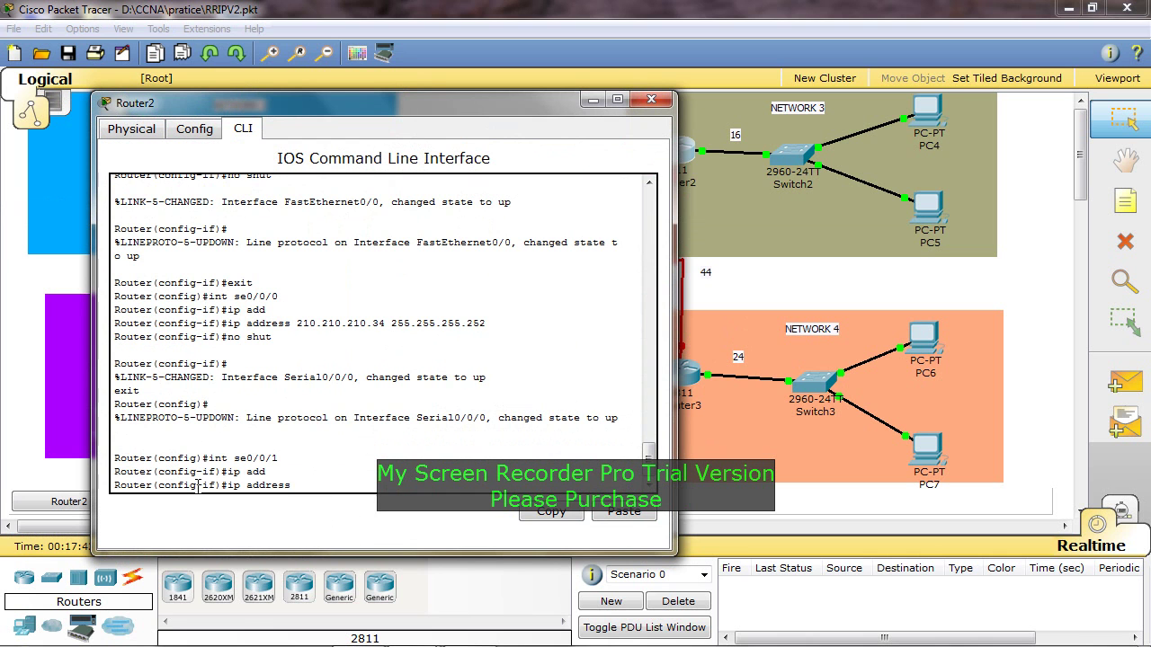
type("210.210.210.45 255.255.255.252")
key("Return")
type("no shut")
key("Return")
- Set Serial0/0/1's clock rate to 64000, exit interface mode, and close Router2's console
type("cl")
key("Tab")
type("r")
key("Tab")
type("6")
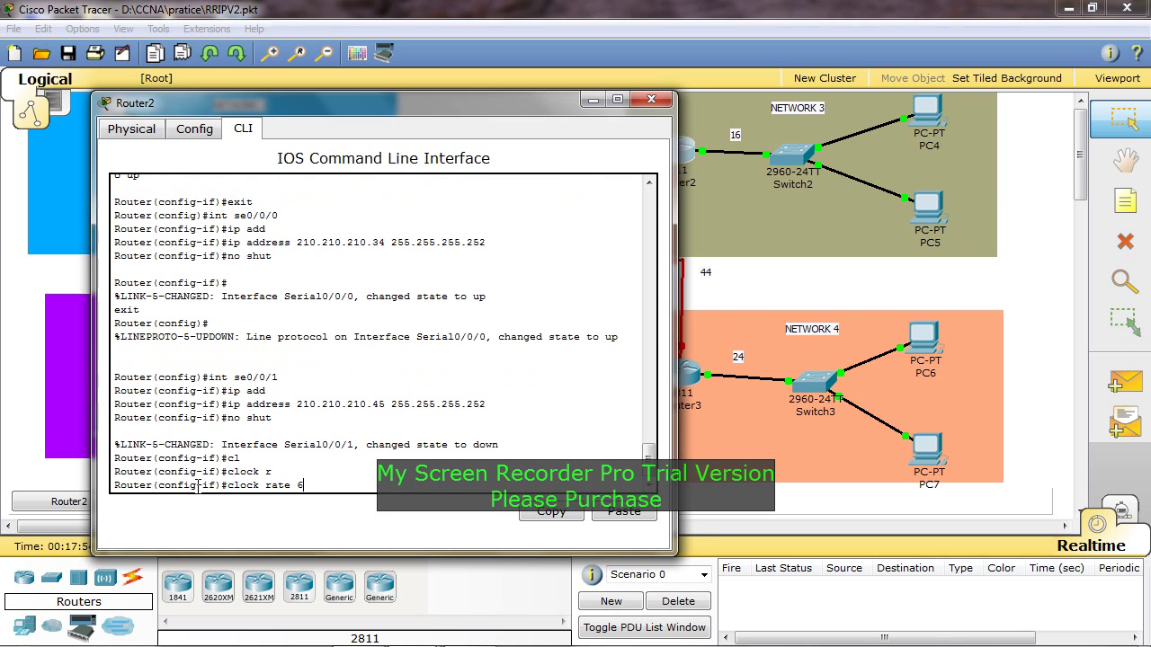
type("4000")
key("Return")
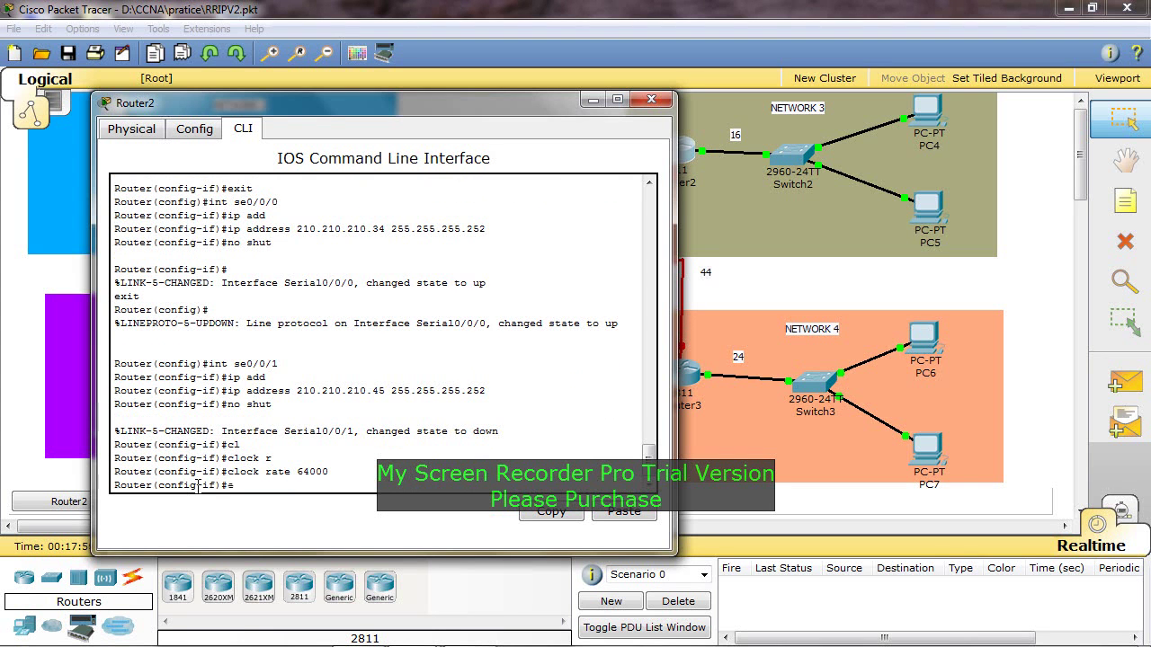
type("exit")
key("Return")
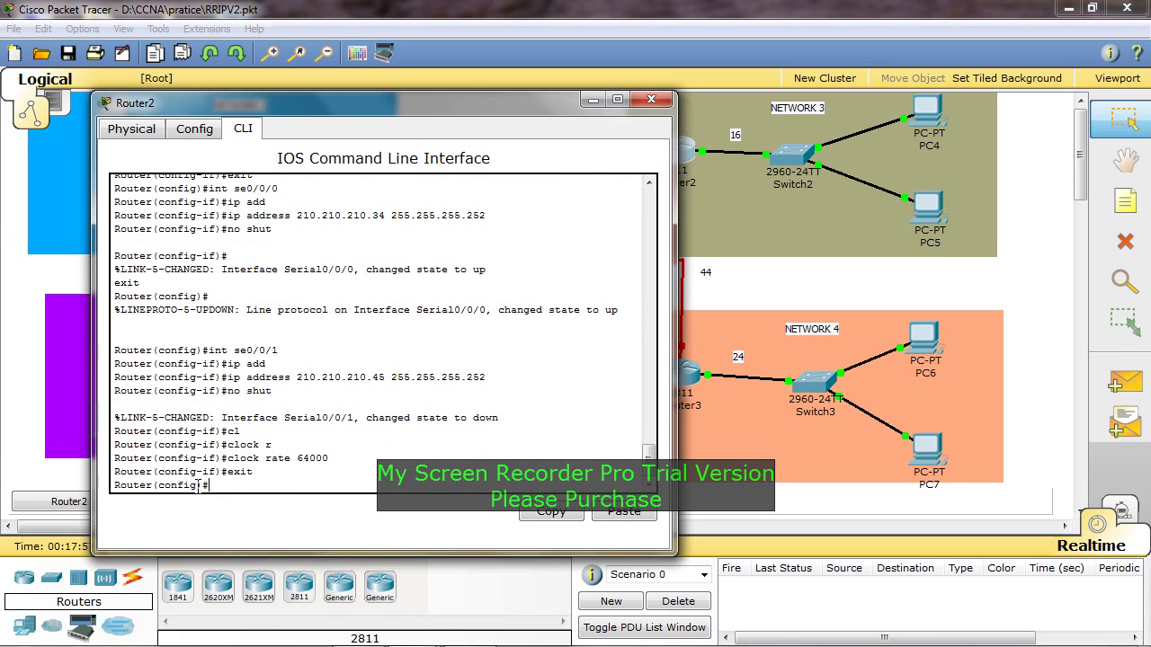
left_click(651, 99)
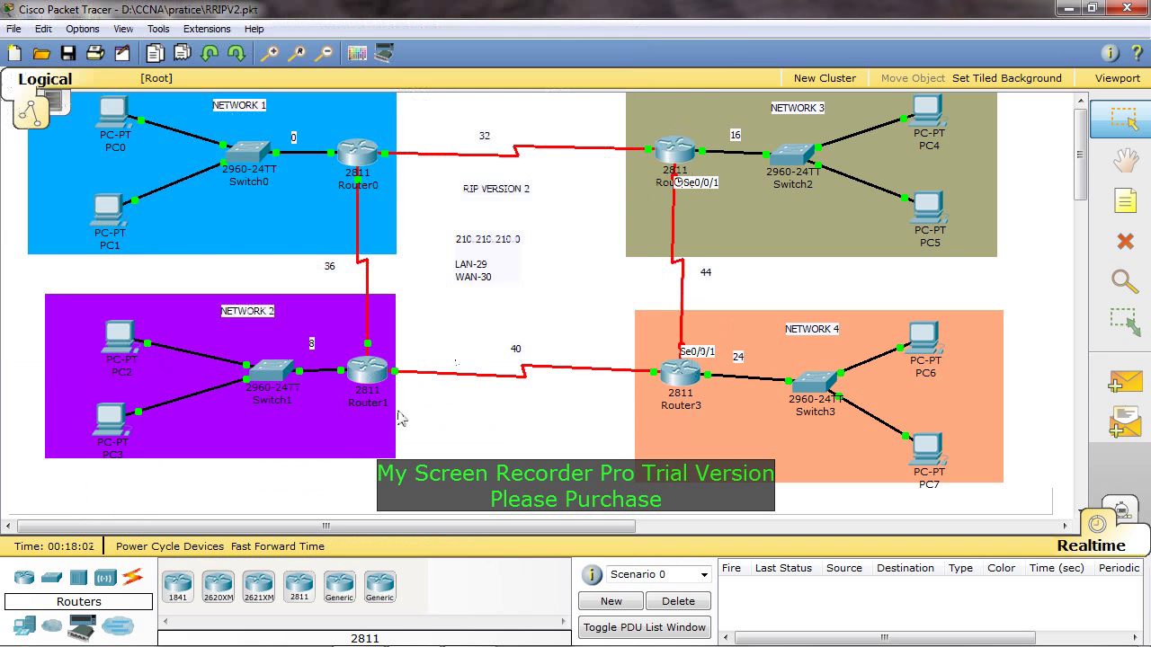
- On Router3's CLI, assign Serial0/0/1 the address 210.210.210.46 255.255.255.252
left_click(673, 381)
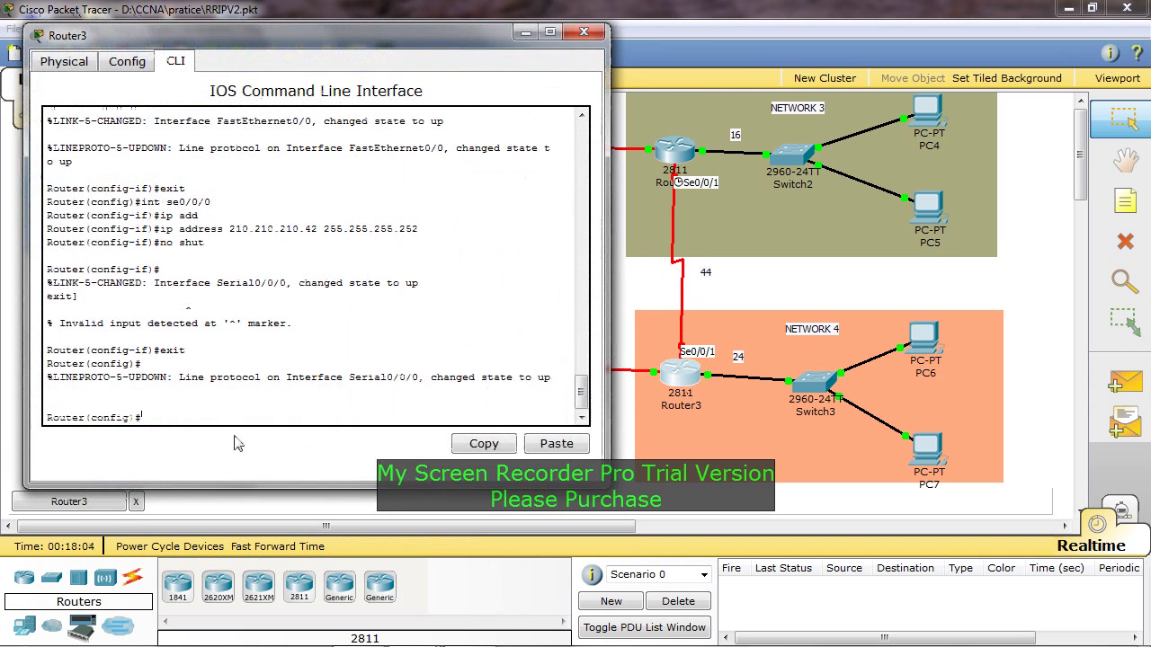
type("int se0/0/1")
key("Return")
type("ip ")
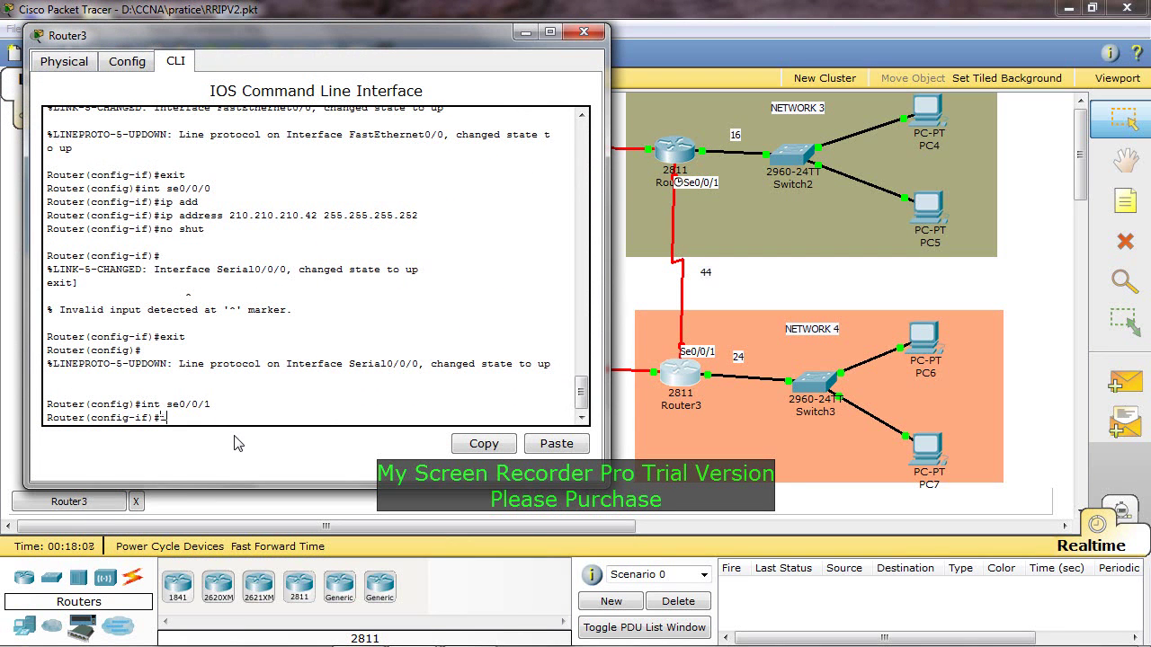
type("add")
key("Tab")
type("210.210.210")
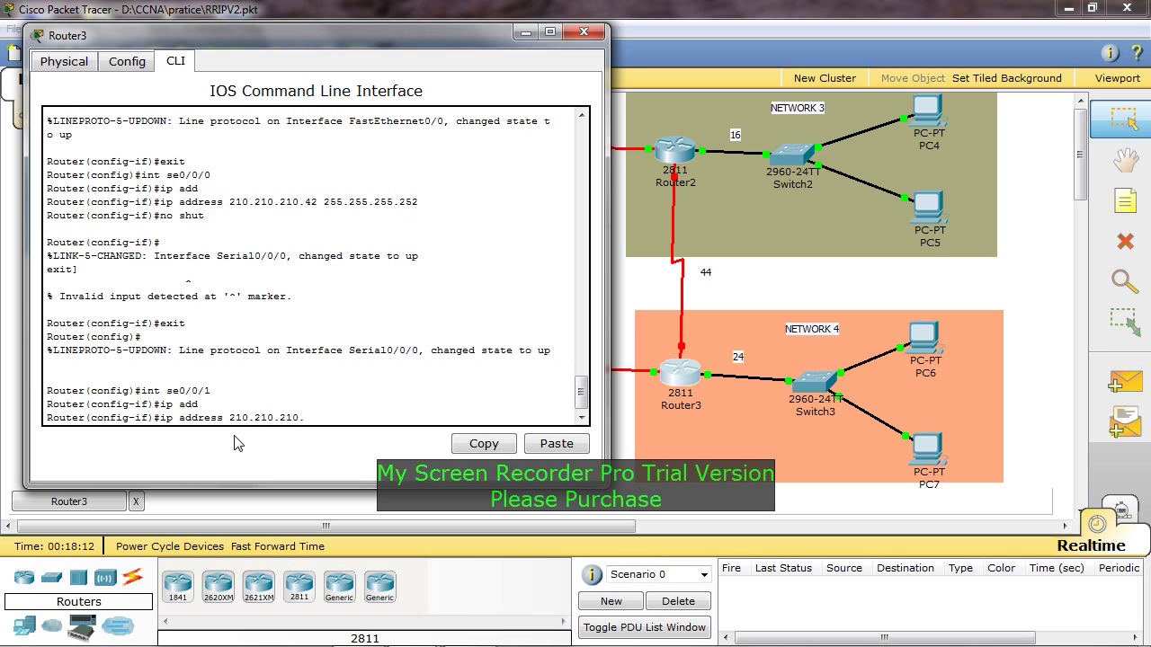
type(".46 255.255.255.252")
key("Return")
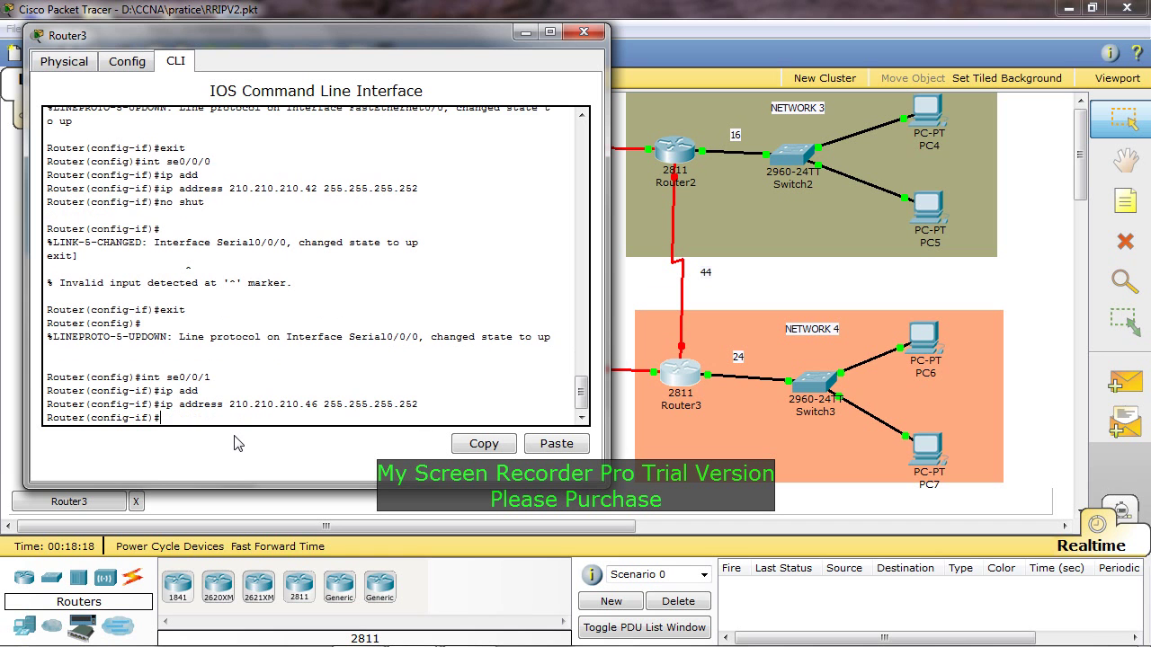
- Enable Router3's Serial0/0/1 with no shut, exit interface mode, and close the console
type("no shut")
key("Return")
type("exio")
key("BackSpace")
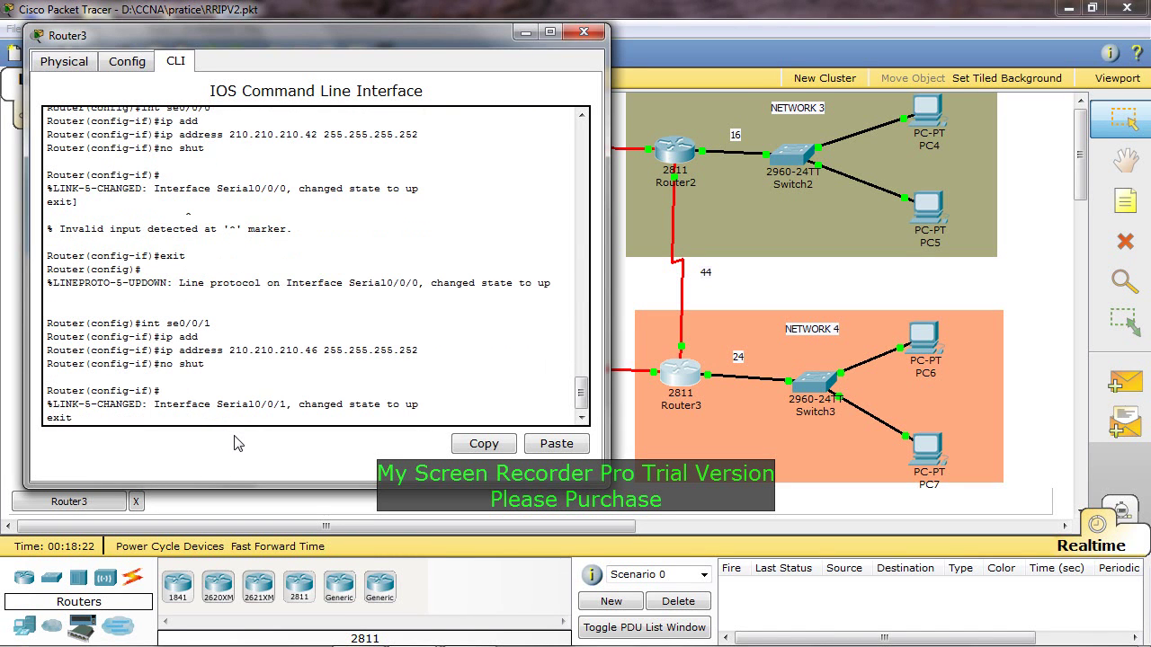
type("t")
key("Return")
left_click(586, 33)
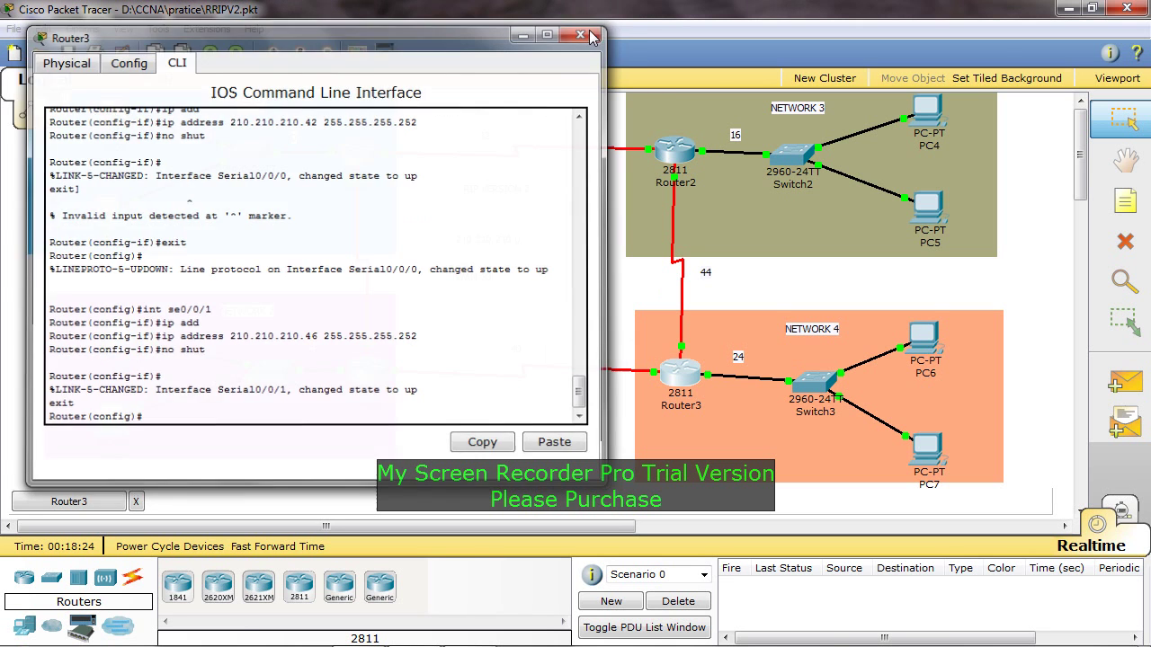